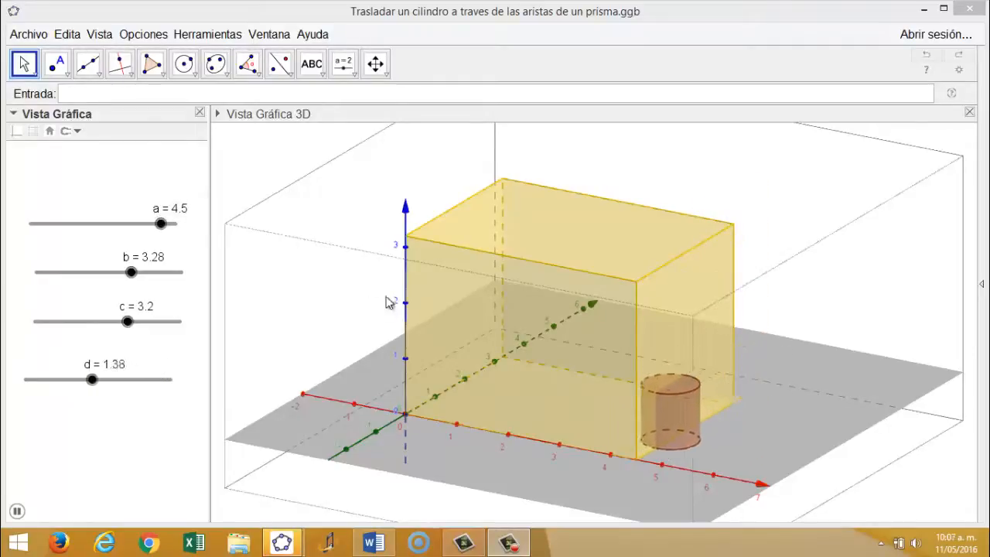
# Step: Close the finished cylinder-and-prism example and bring the introduction of the Word instructions into view
pyautogui.click(969, 9)
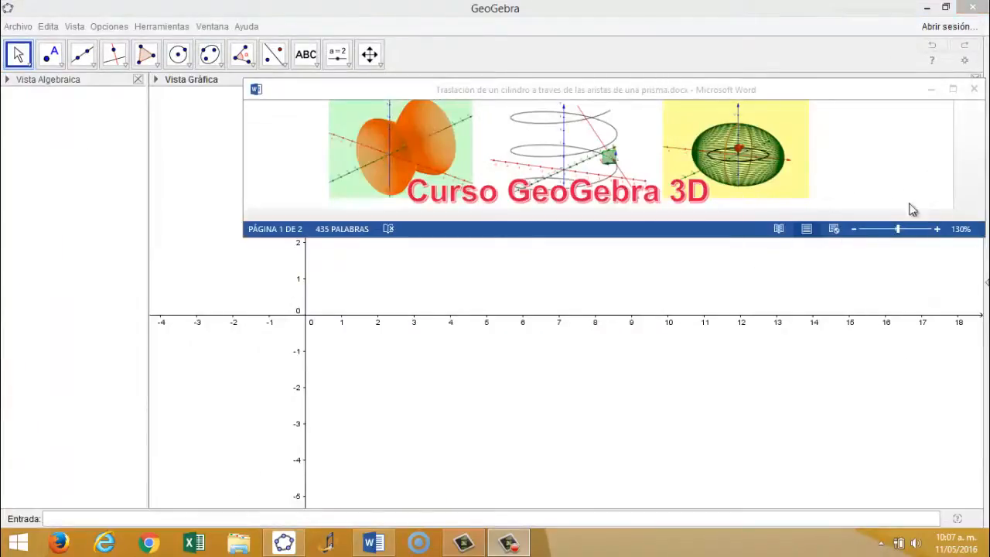
pyautogui.click(975, 206)
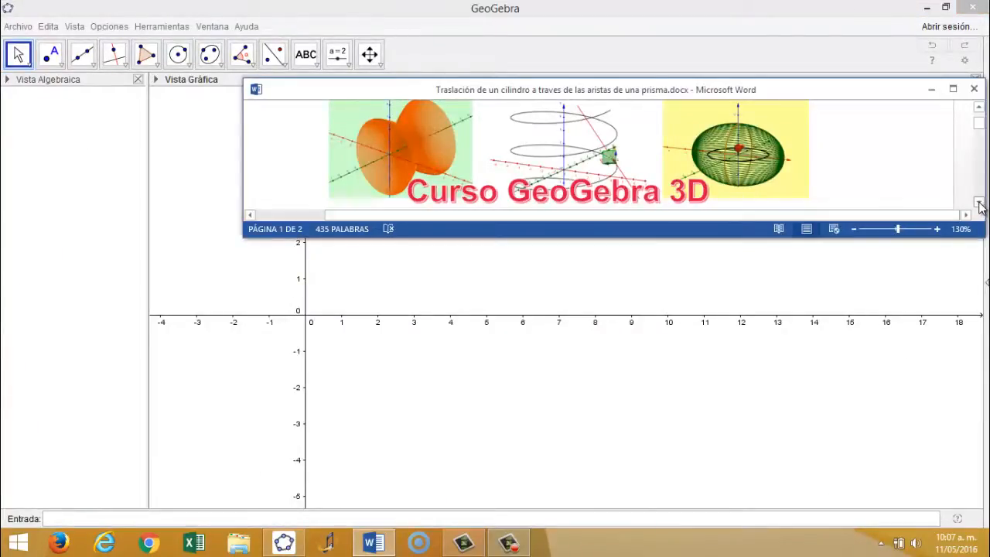
pyautogui.scroll(-4, 979, 204)
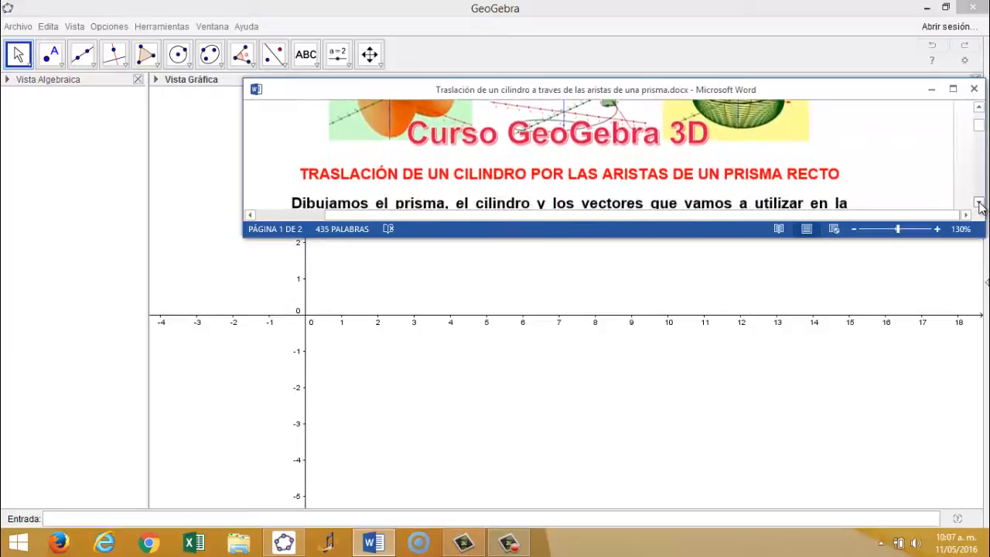
pyautogui.scroll(-2, 979, 204)
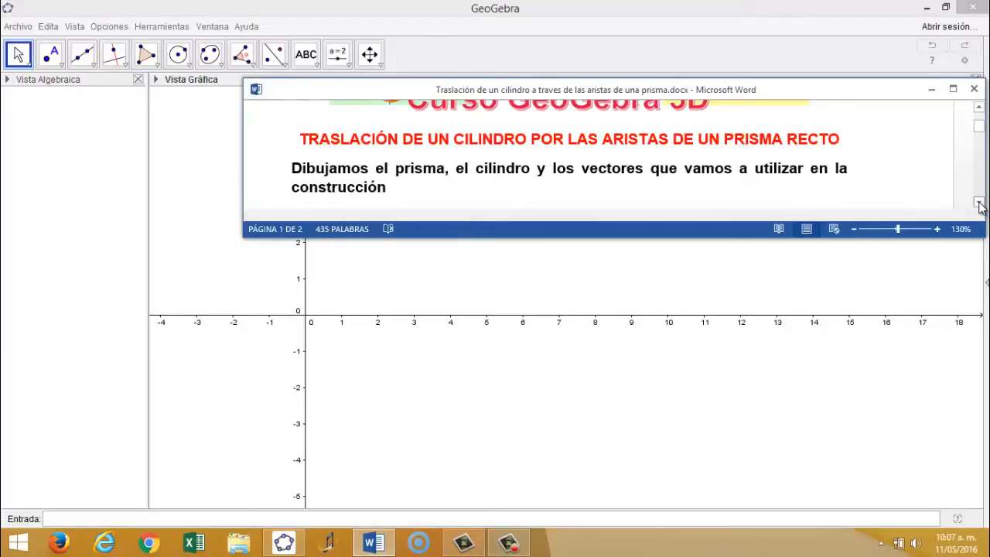
# Step: In GeoGebra, set labeling to new points only and the font size to 16 pt
pyautogui.click(101, 27)
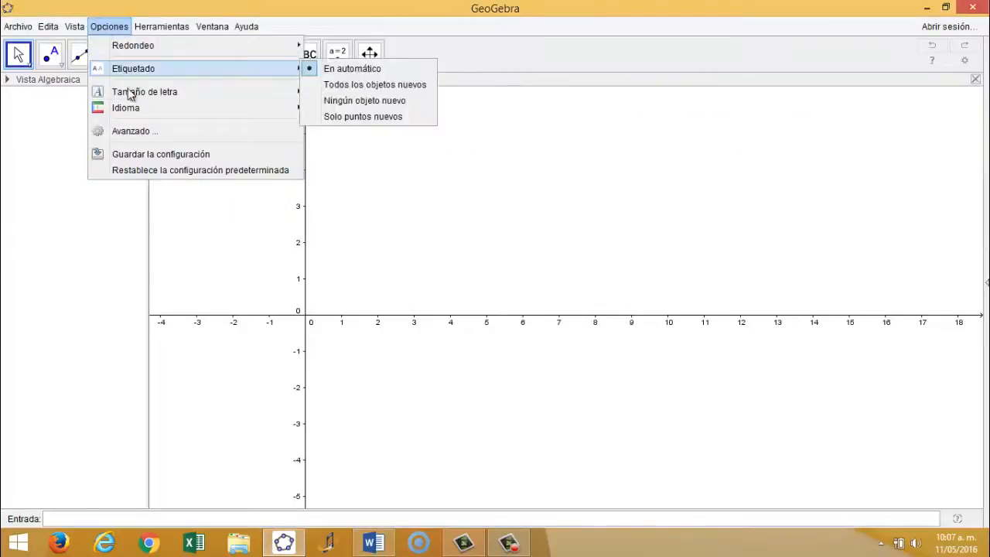
pyautogui.click(347, 116)
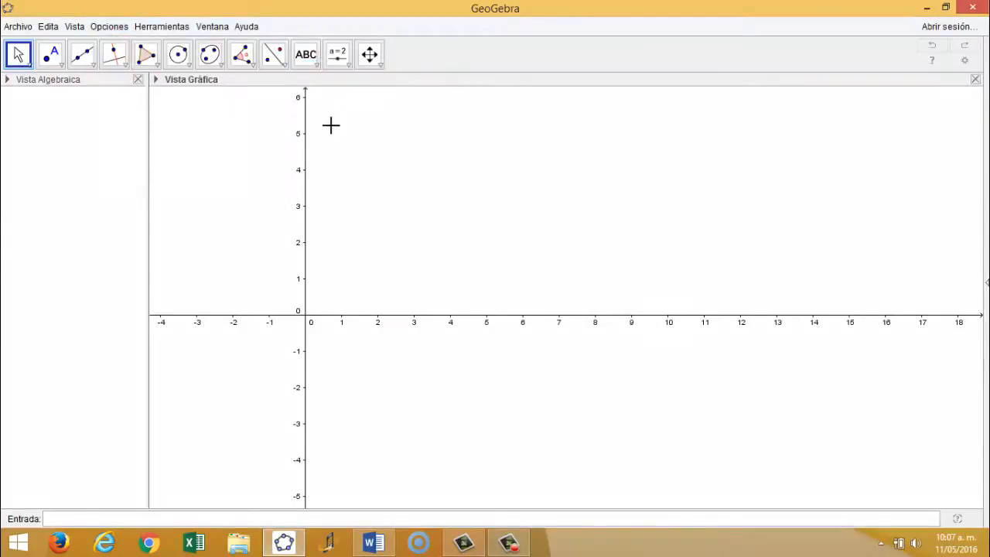
pyautogui.click(115, 31)
pyautogui.moveTo(183, 94)
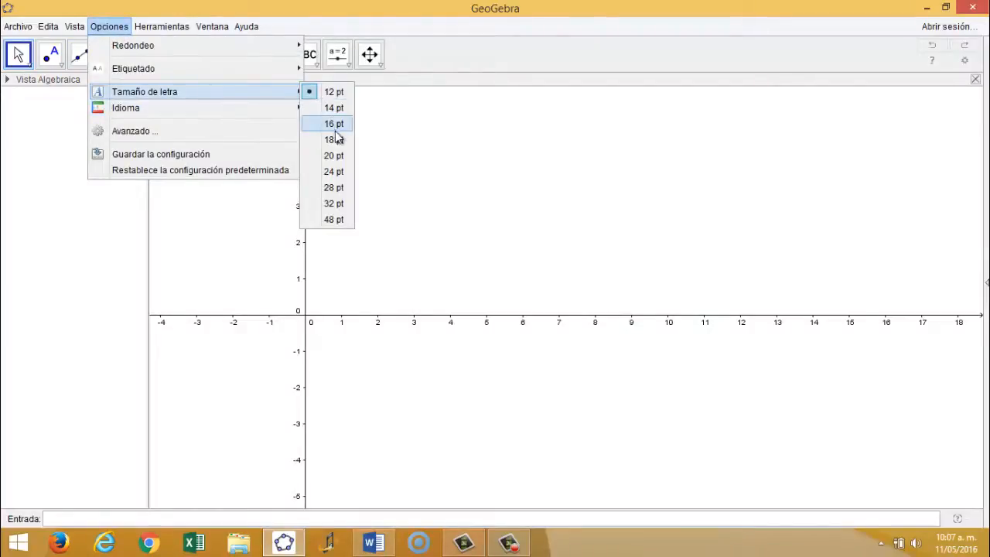
pyautogui.click(333, 123)
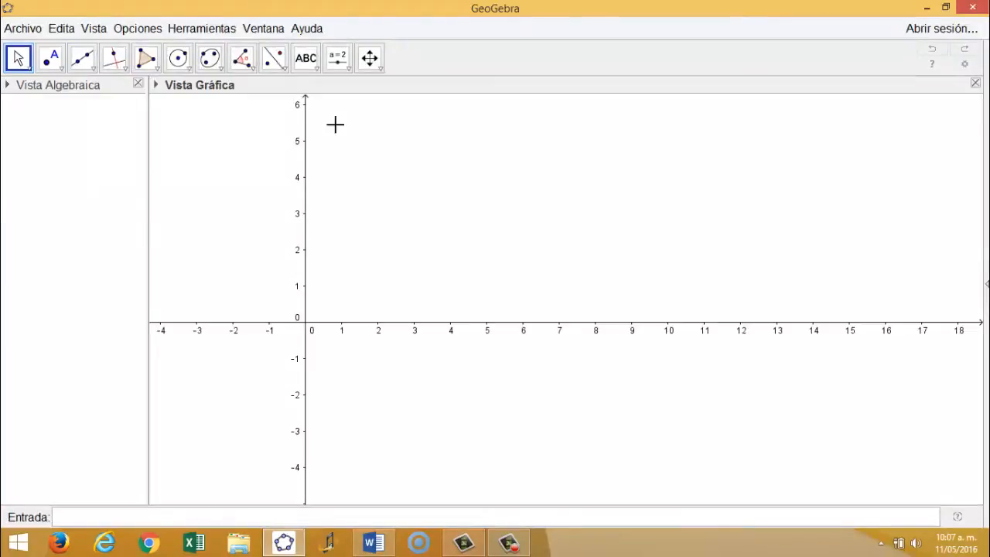
# Step: Change the layout preferences so the input bar is shown above the views, and close the preferences
pyautogui.click(97, 29)
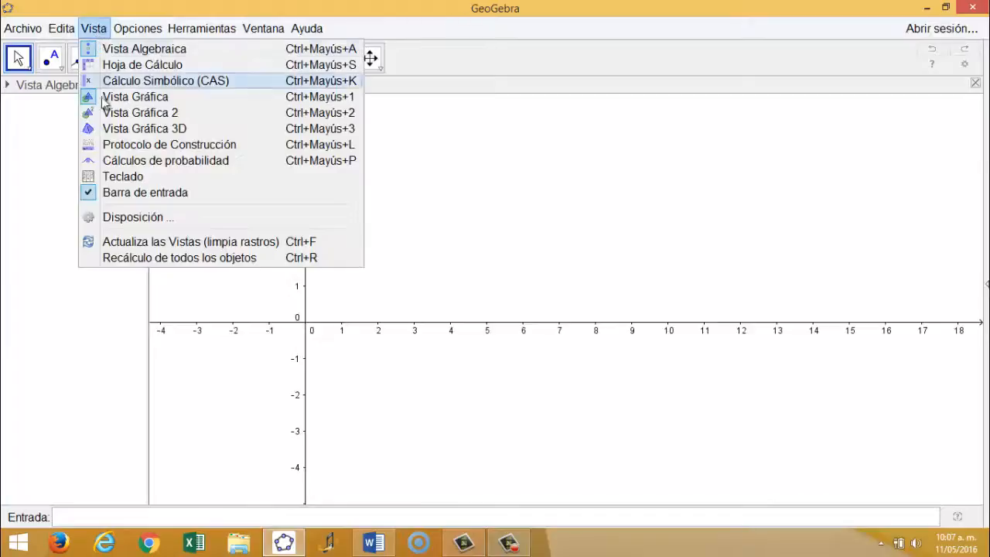
pyautogui.click(124, 219)
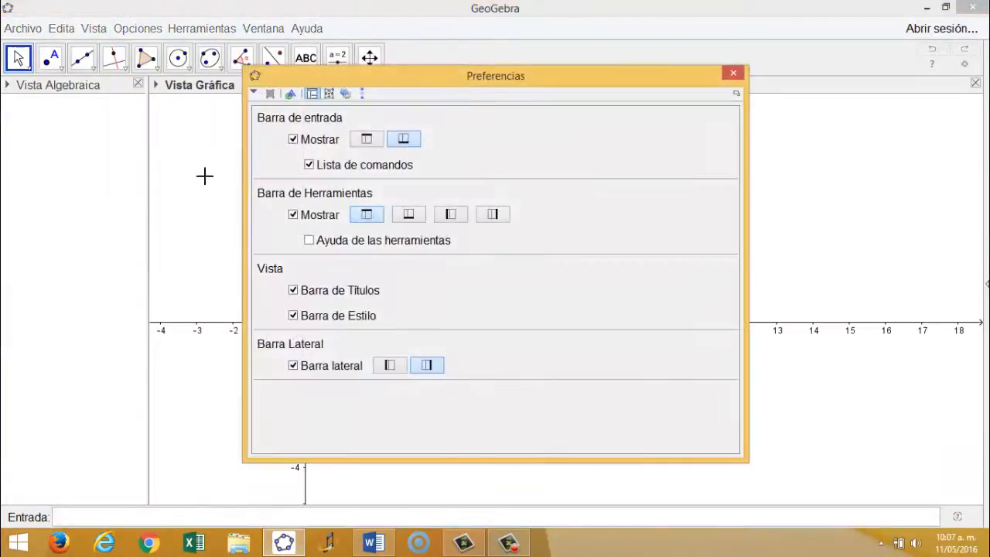
pyautogui.click(367, 139)
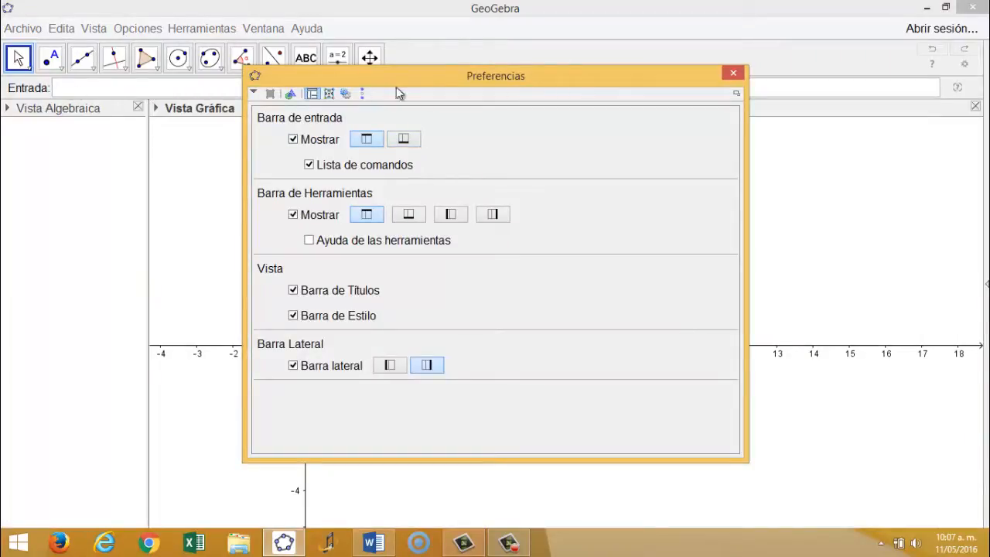
pyautogui.click(733, 73)
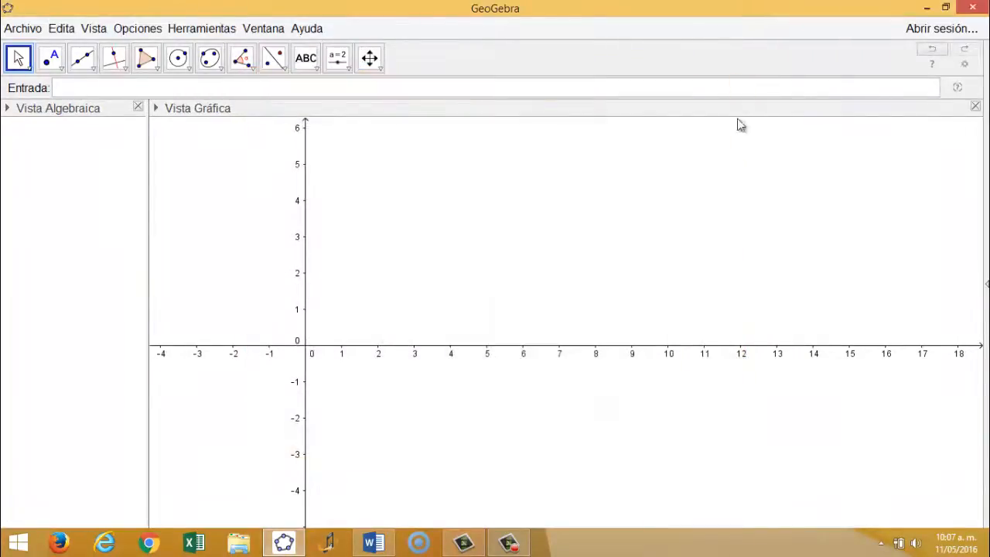
# Step: Consult the first instruction in the Word document, and in GeoGebra create number slider a from 0 to 5 with increment 0.01
pyautogui.click(372, 542)
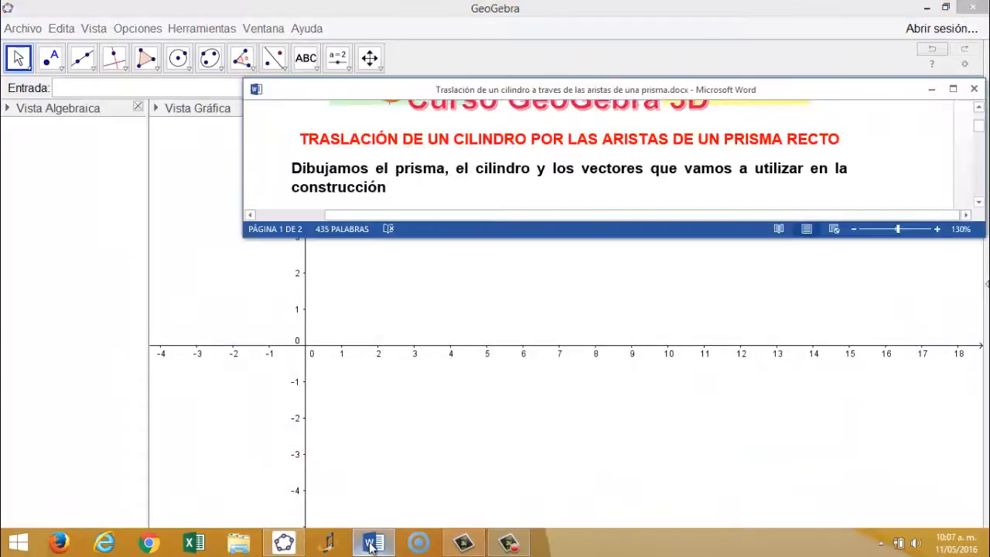
pyautogui.click(978, 202)
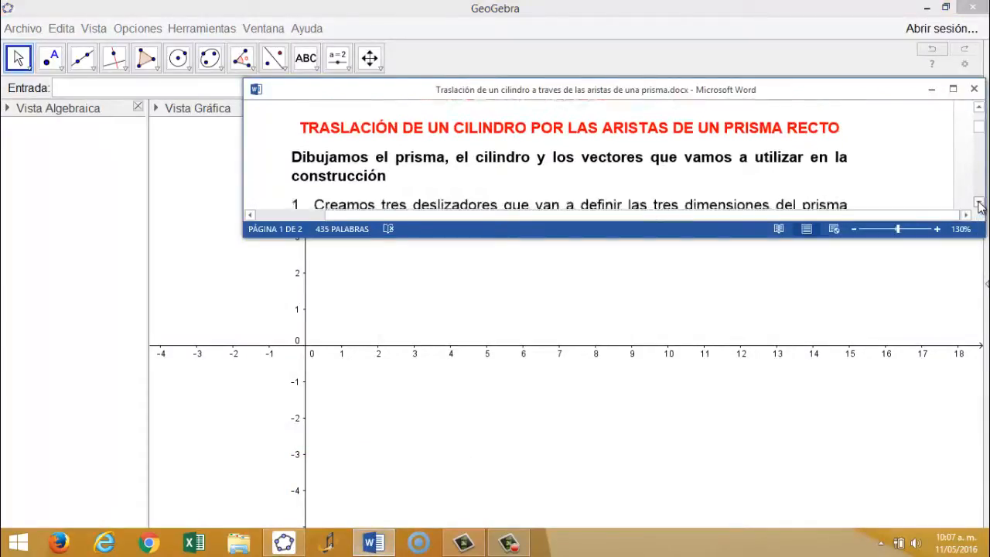
pyautogui.click(978, 202)
pyautogui.click(978, 203)
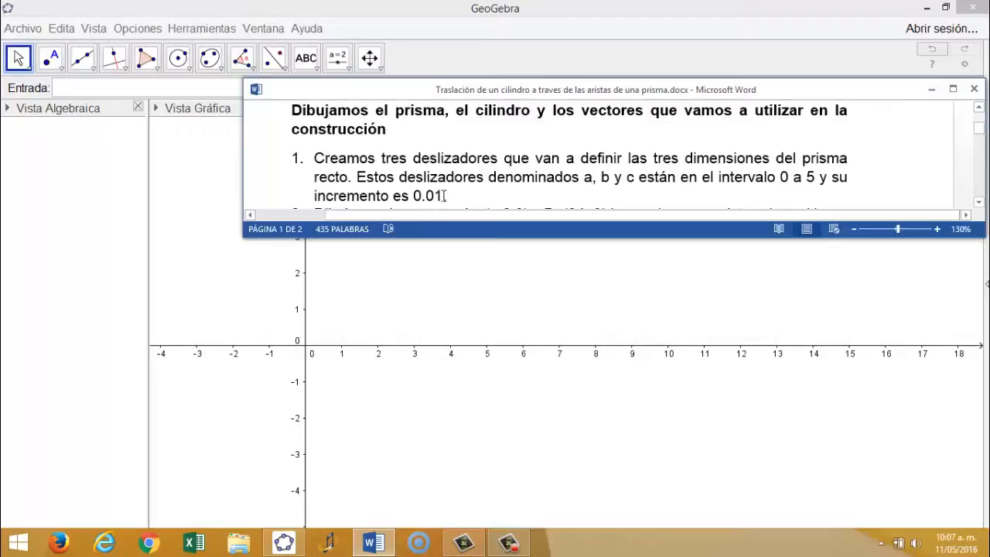
pyautogui.click(22, 60)
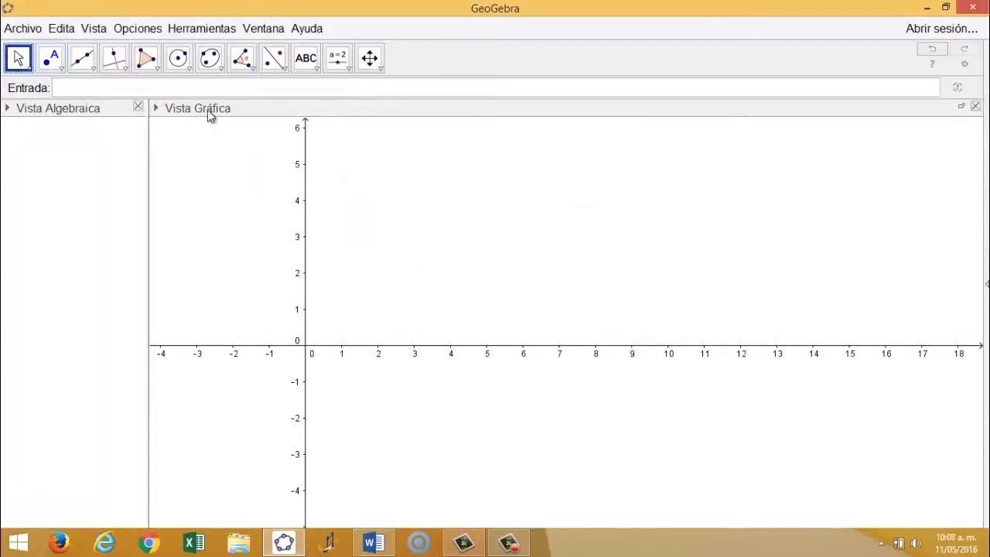
pyautogui.click(207, 110)
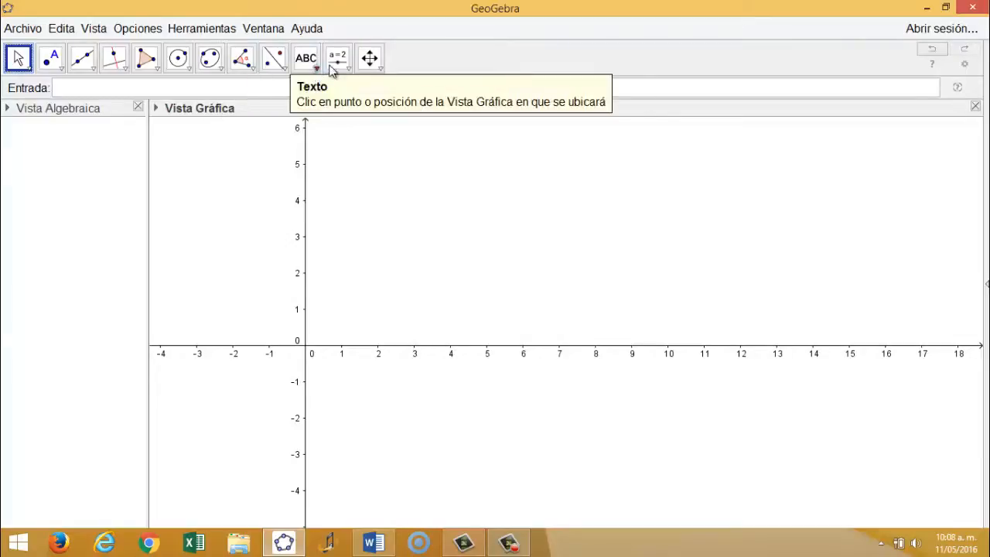
pyautogui.click(342, 70)
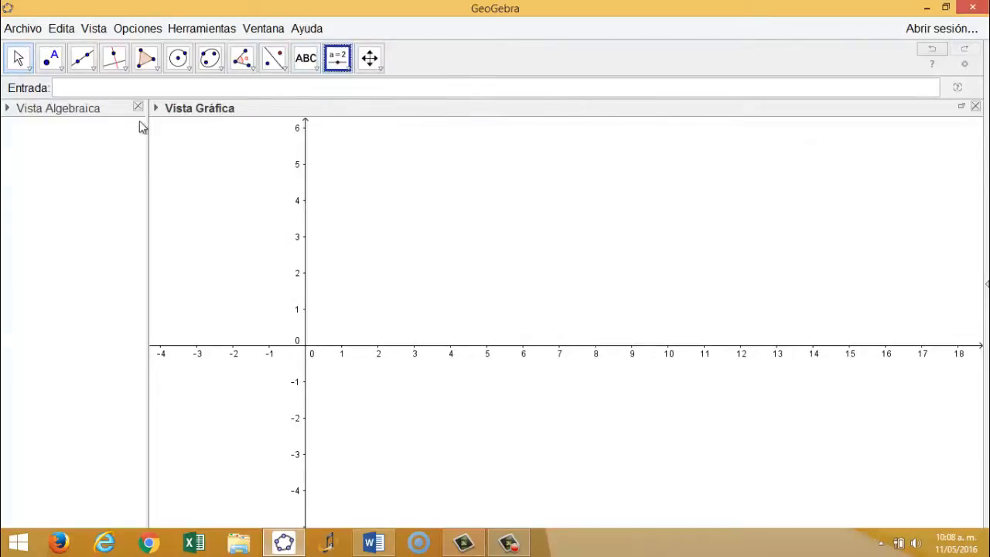
pyautogui.click(177, 148)
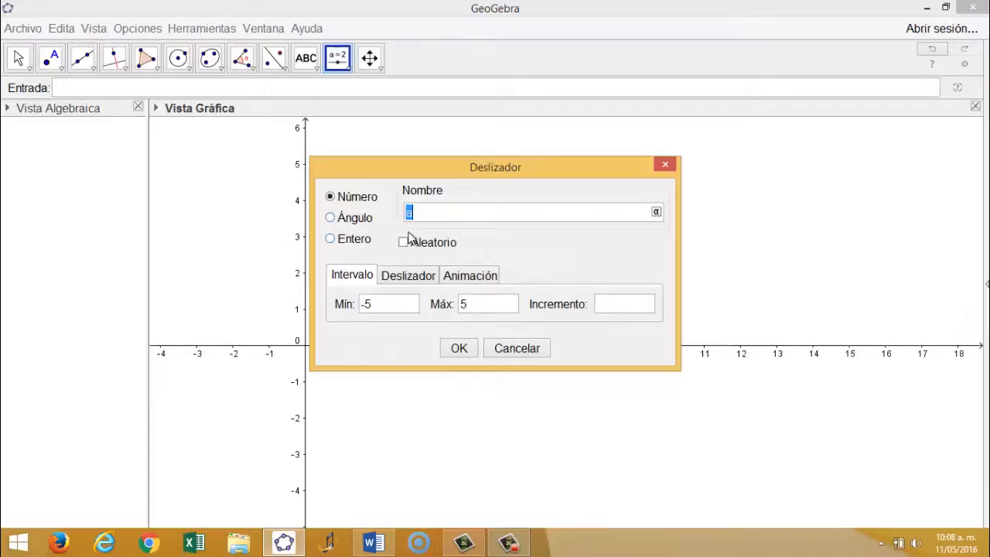
pyautogui.moveTo(379, 307); pyautogui.dragTo(356, 309)
pyautogui.write('0')
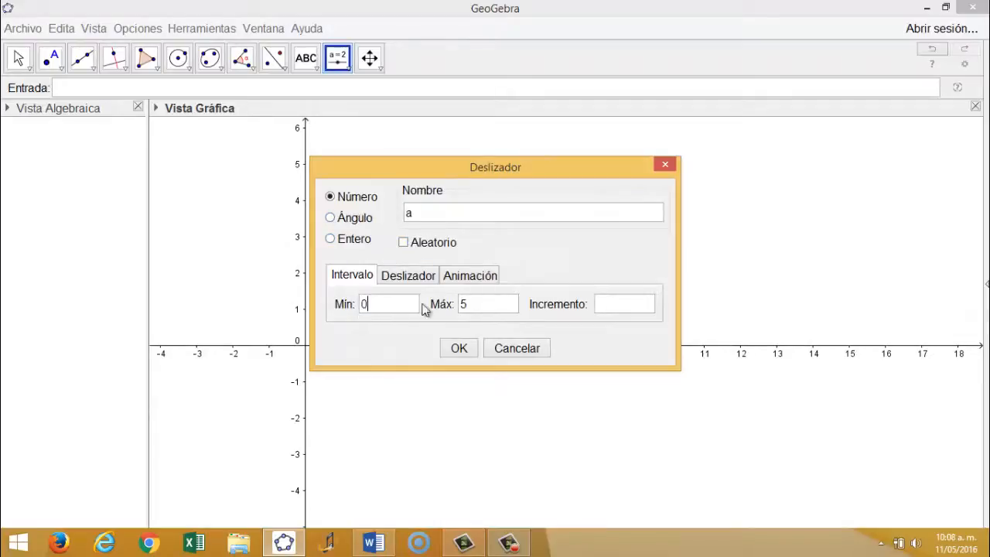
pyautogui.click(614, 306)
pyautogui.write('0.0')
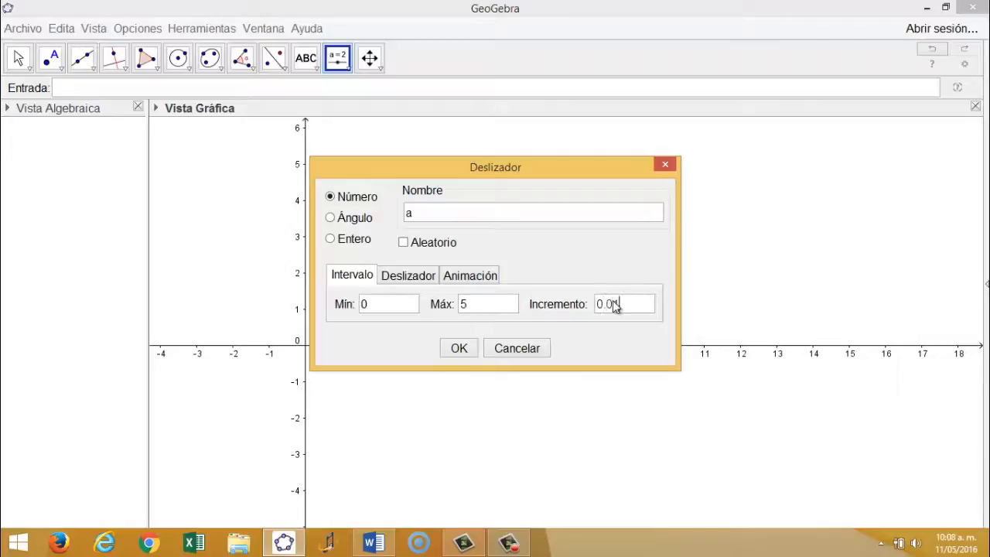
pyautogui.write('1')
pyautogui.click(460, 350)
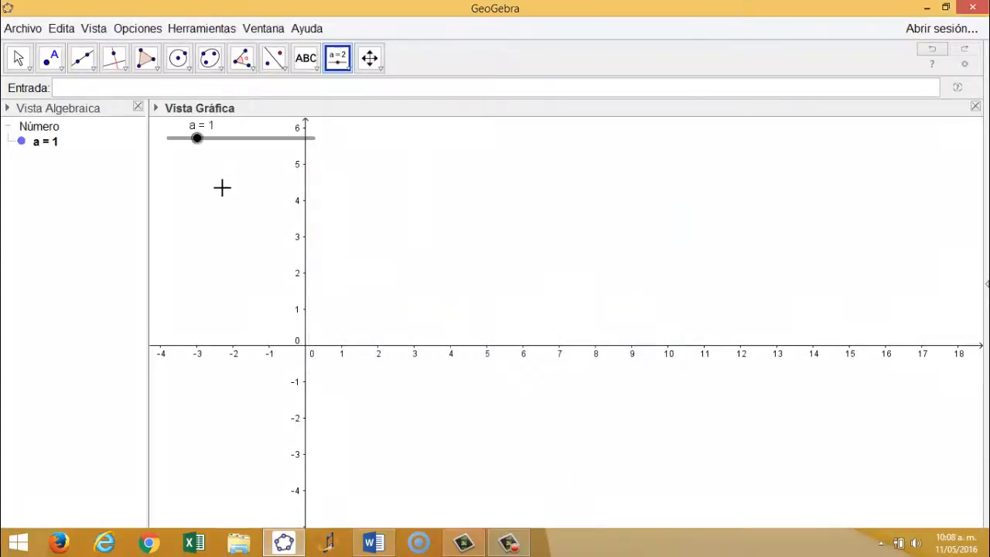
# Step: Create number slider b below slider a, ranging from 0 to 5 with increment 0.01
pyautogui.click(280, 221)
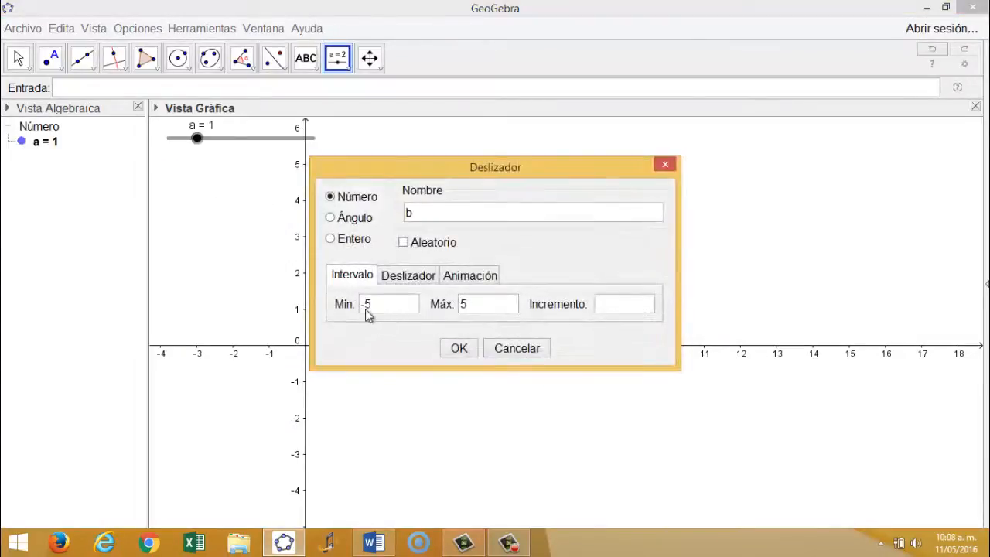
pyautogui.write('0')
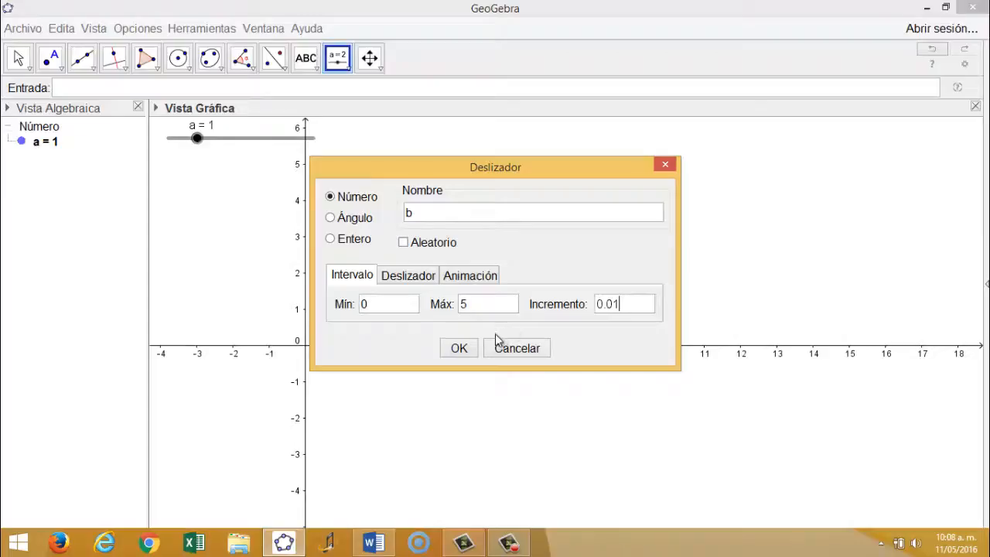
pyautogui.click(456, 348)
# Step: Create number slider c below slider b, ranging from 0 to 5 with increment 0.01
pyautogui.click(251, 236)
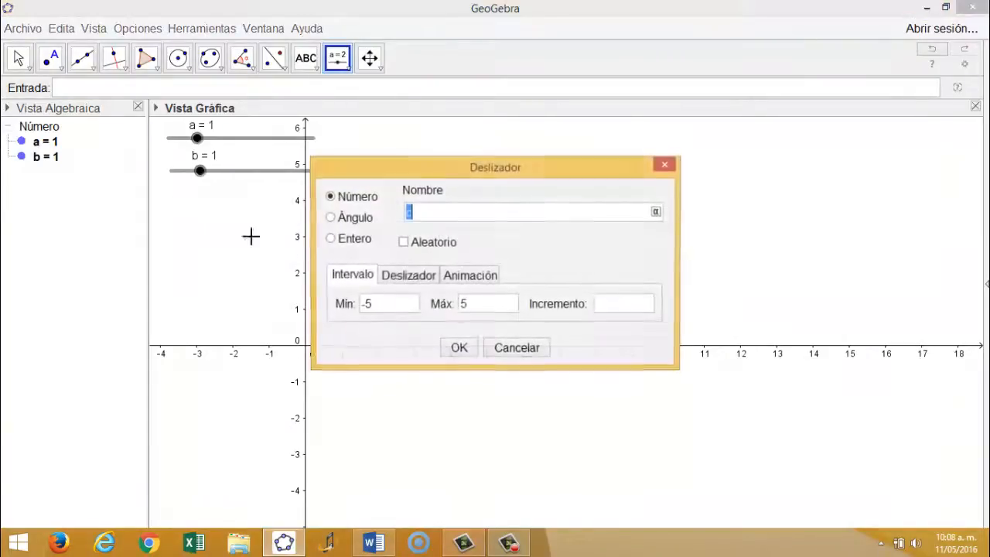
pyautogui.moveTo(379, 307); pyautogui.dragTo(349, 306)
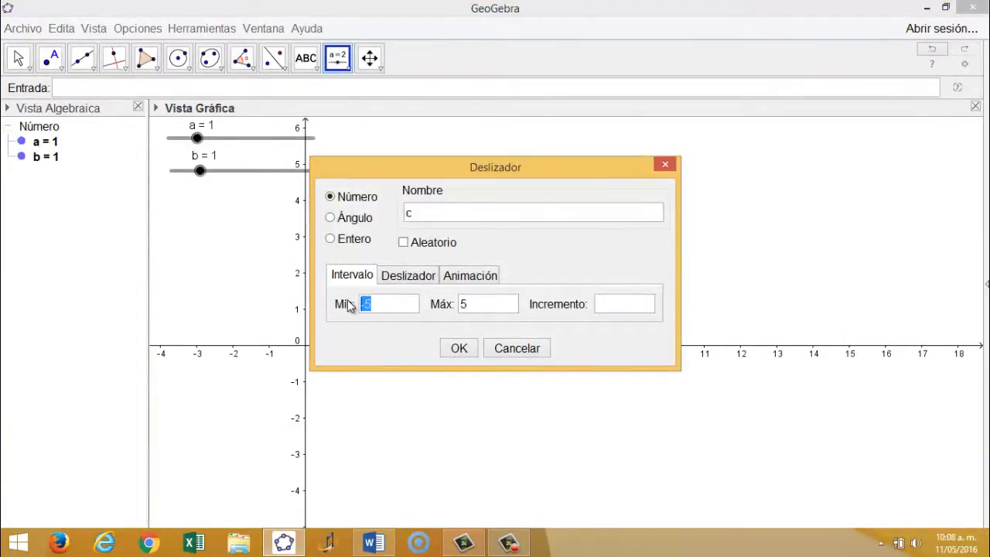
pyautogui.click(624, 308)
pyautogui.write('0.0')
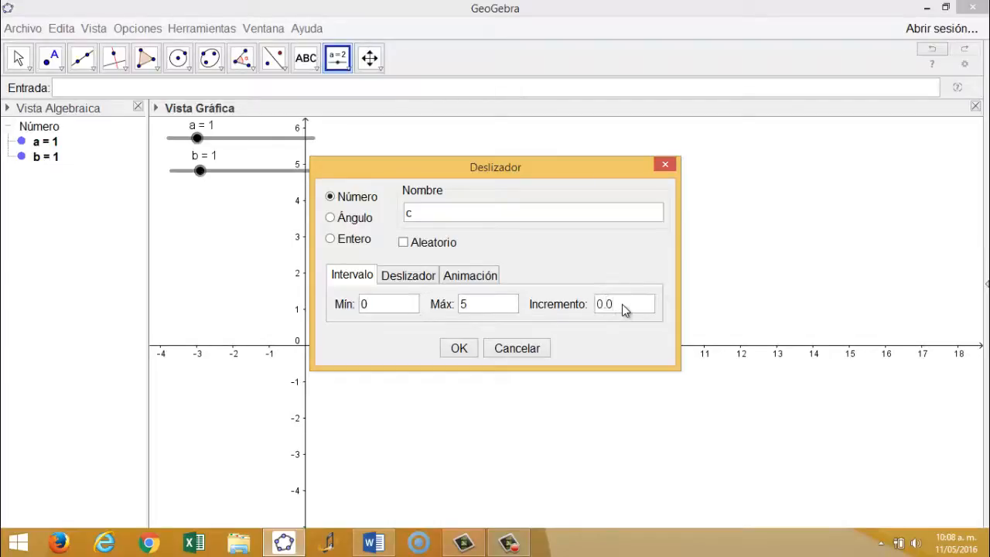
pyautogui.write('1')
pyautogui.click(459, 347)
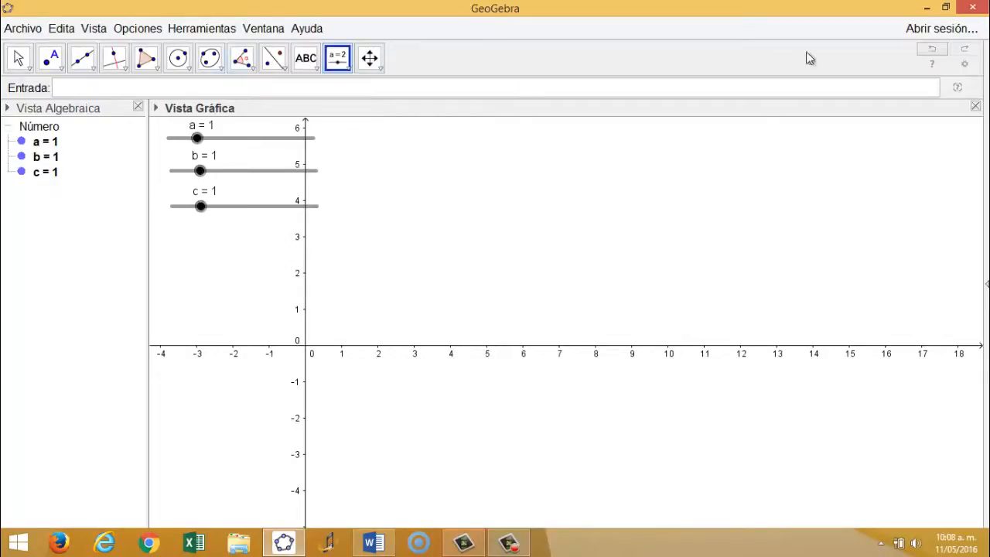
# Step: Show the 3D graphics view and widen it at the expense of the 2D graphics view
pyautogui.click(94, 29)
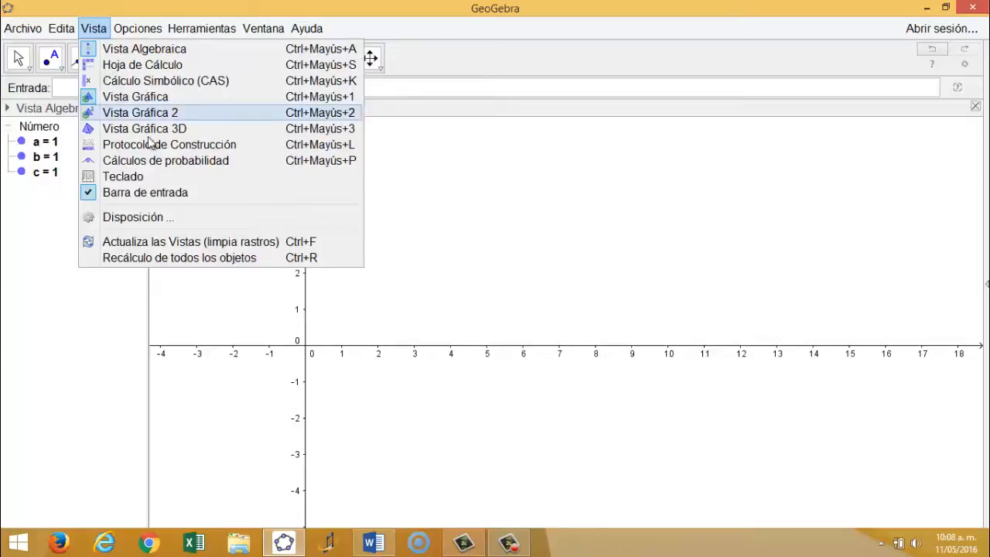
pyautogui.click(181, 128)
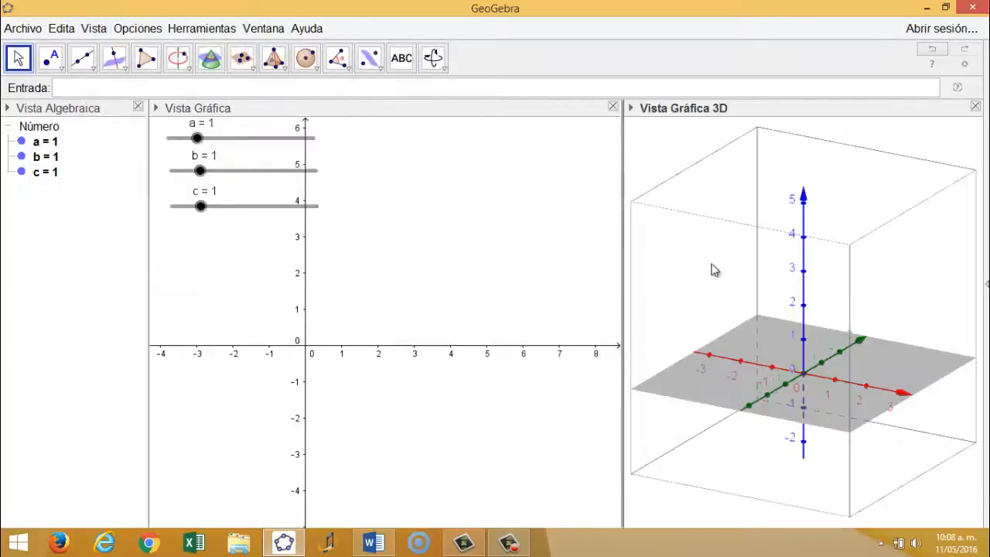
pyautogui.moveTo(617, 226); pyautogui.dragTo(506, 253)
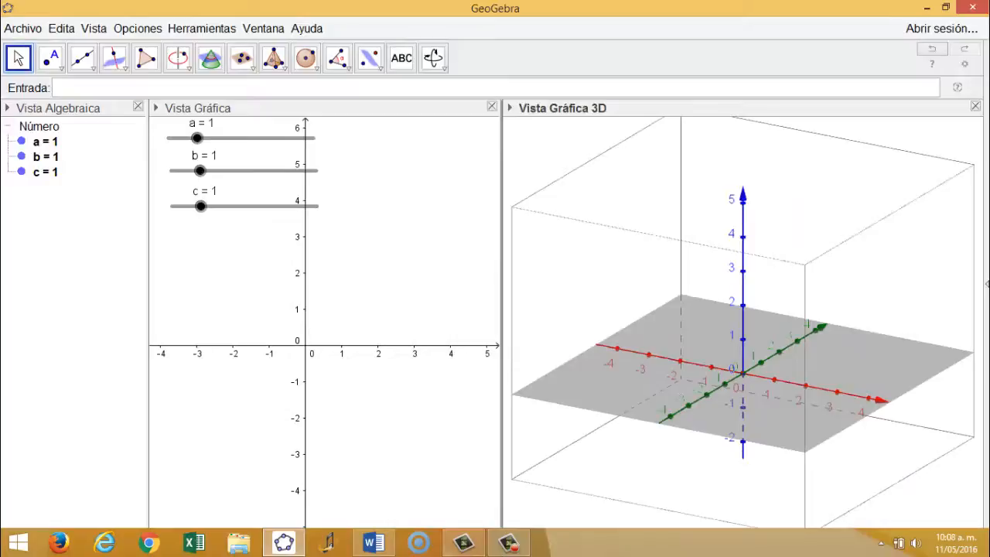
# Step: Consult the second instruction in the Word document, and in GeoGebra define point A=(a,0,0)
pyautogui.click(373, 542)
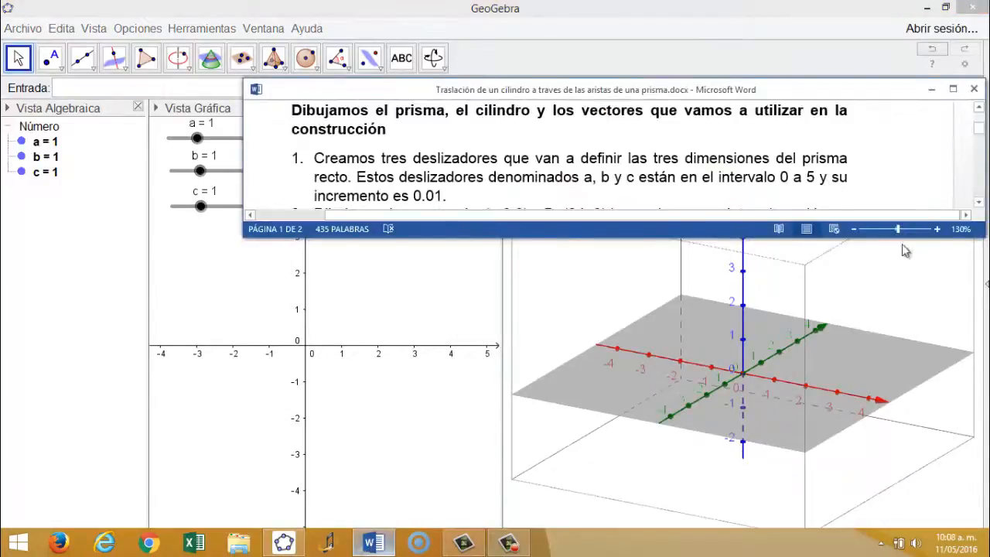
pyautogui.click(977, 203)
pyautogui.click(977, 202)
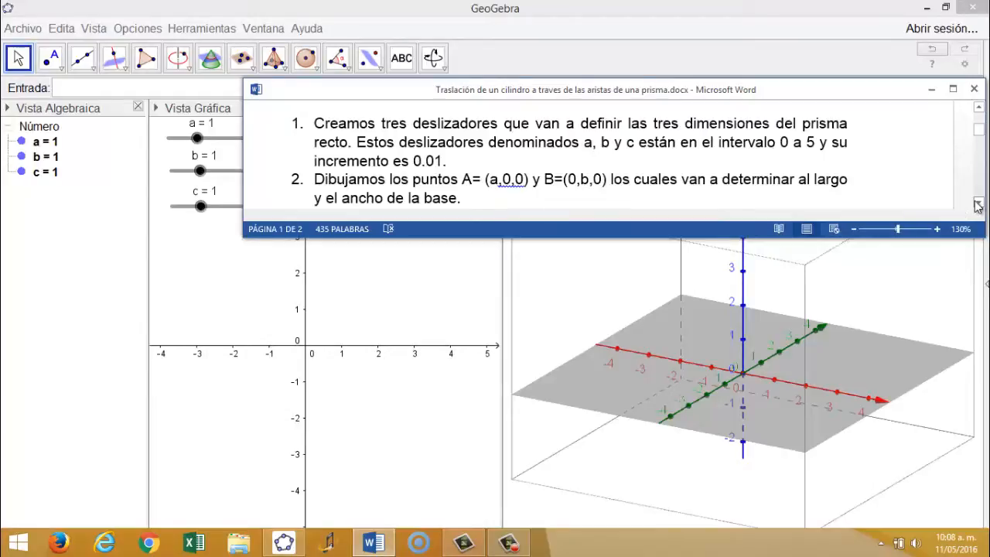
pyautogui.click(75, 94)
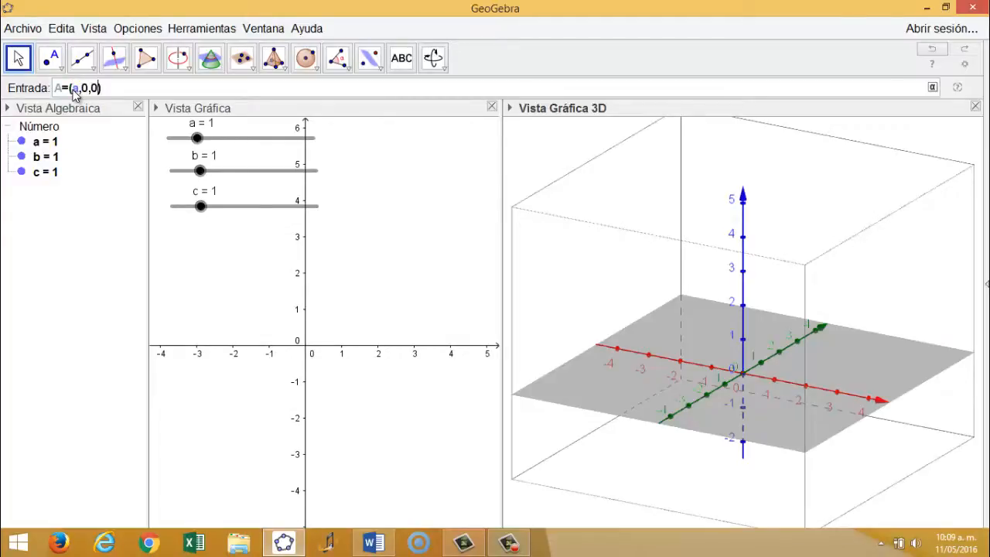
pyautogui.press('Return')
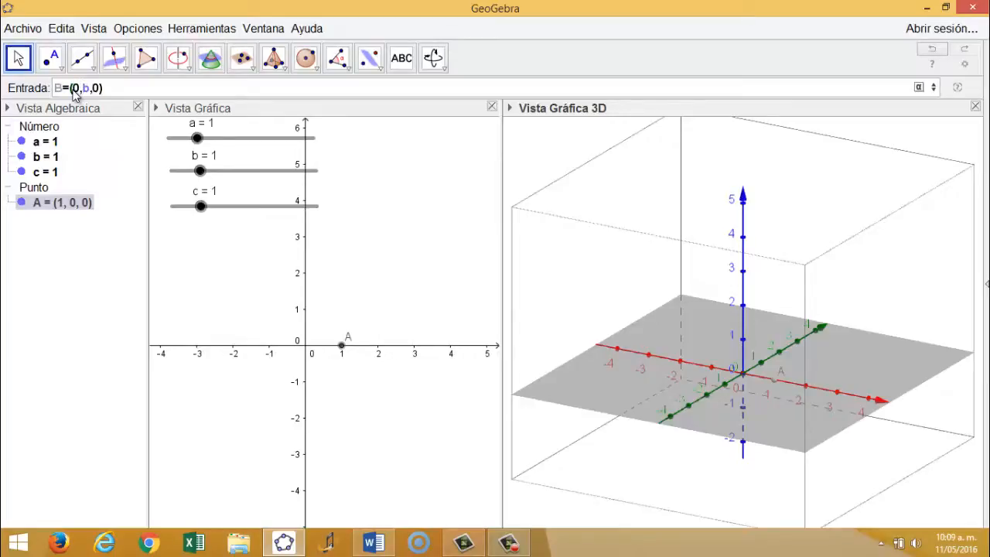
# Step: Define point B=(0,b,0), and set slider a to about 3.38 and slider b to about 2.25
pyautogui.press('Return')
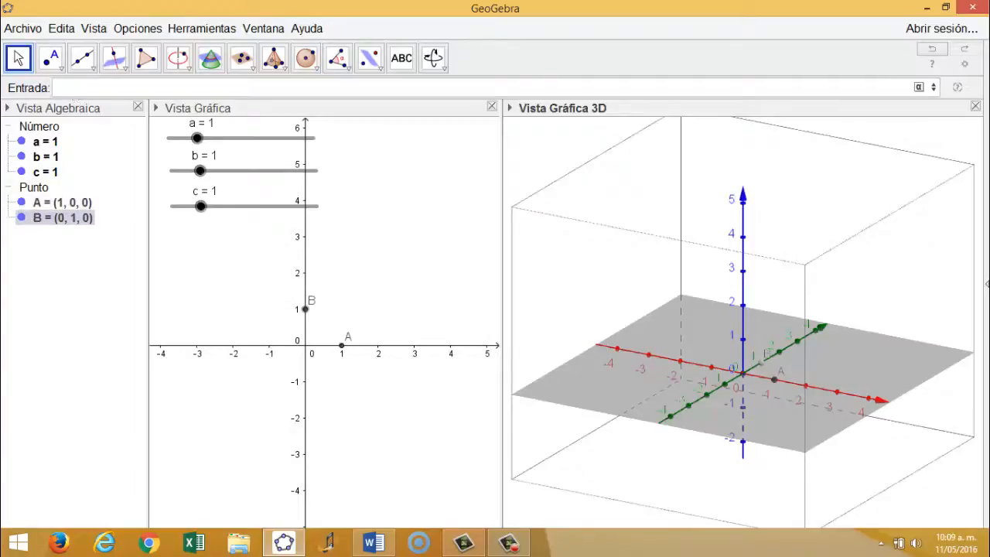
pyautogui.click(199, 139)
pyautogui.moveTo(199, 139); pyautogui.dragTo(266, 139)
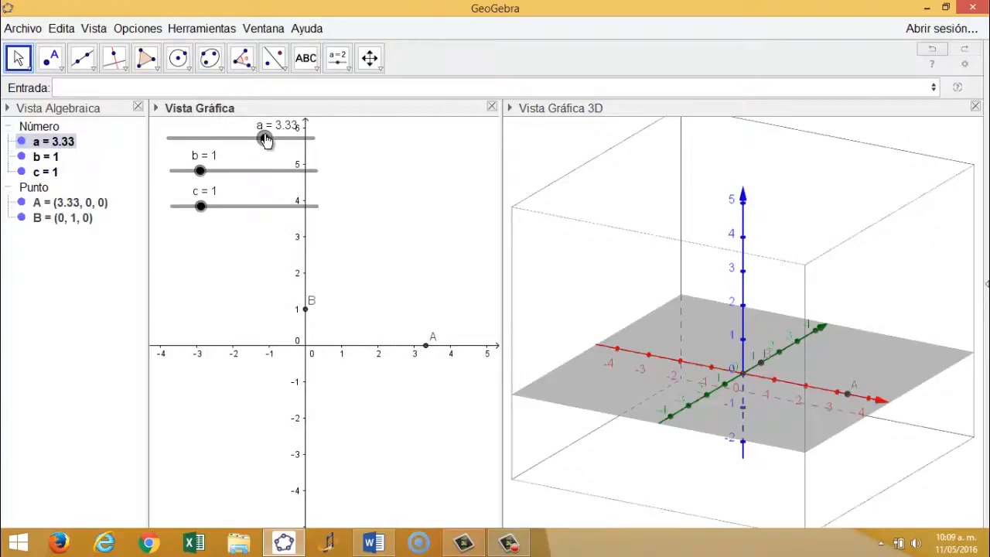
pyautogui.moveTo(200, 170); pyautogui.dragTo(236, 172)
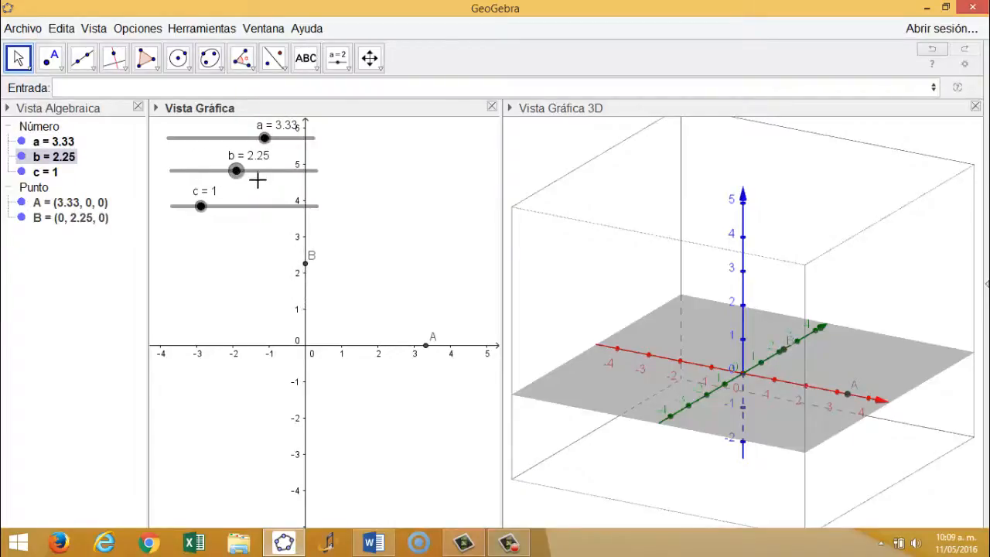
pyautogui.moveTo(265, 140); pyautogui.dragTo(267, 146)
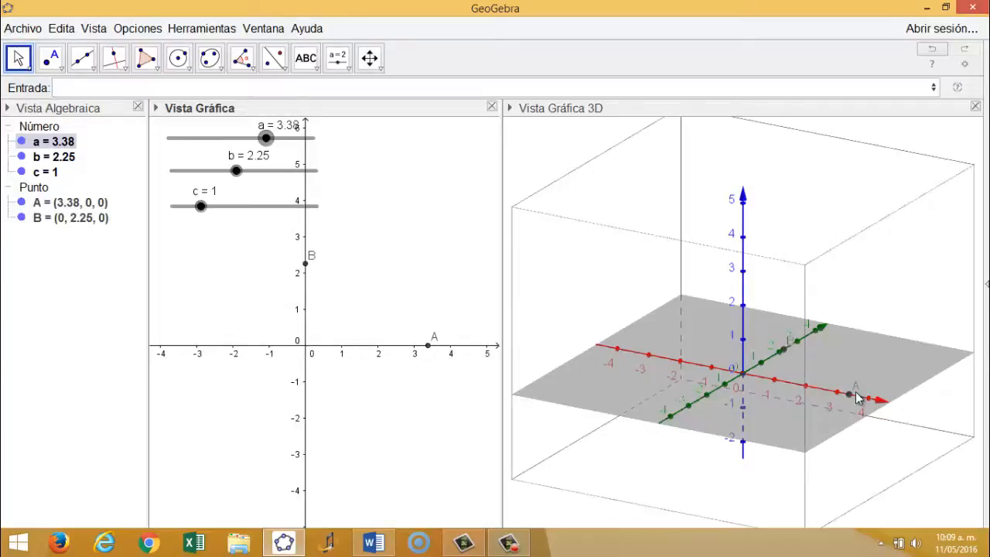
# Step: Consult the third instruction in the Word document, and in GeoGebra draw the parallel to the Y axis through A and to the X axis through B
pyautogui.click(373, 543)
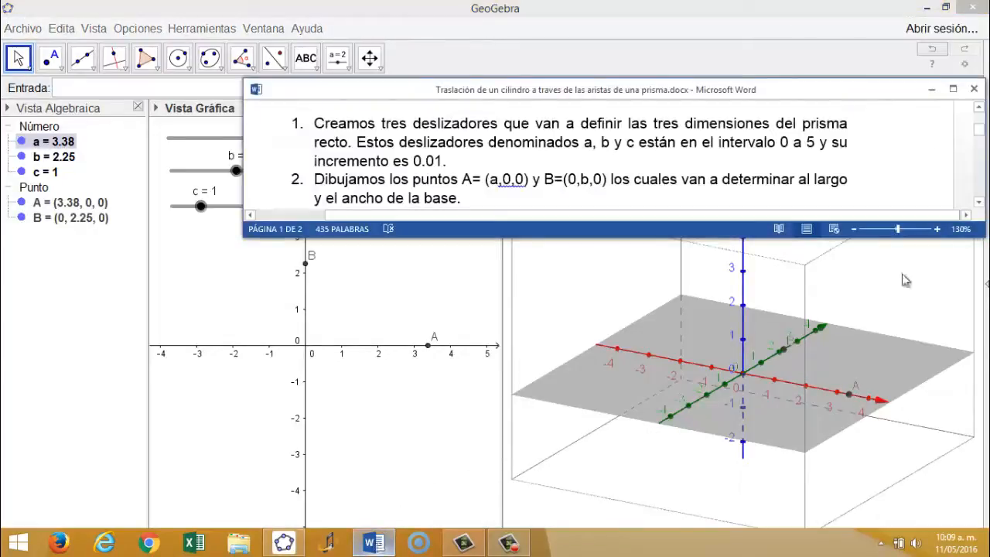
pyautogui.click(979, 203)
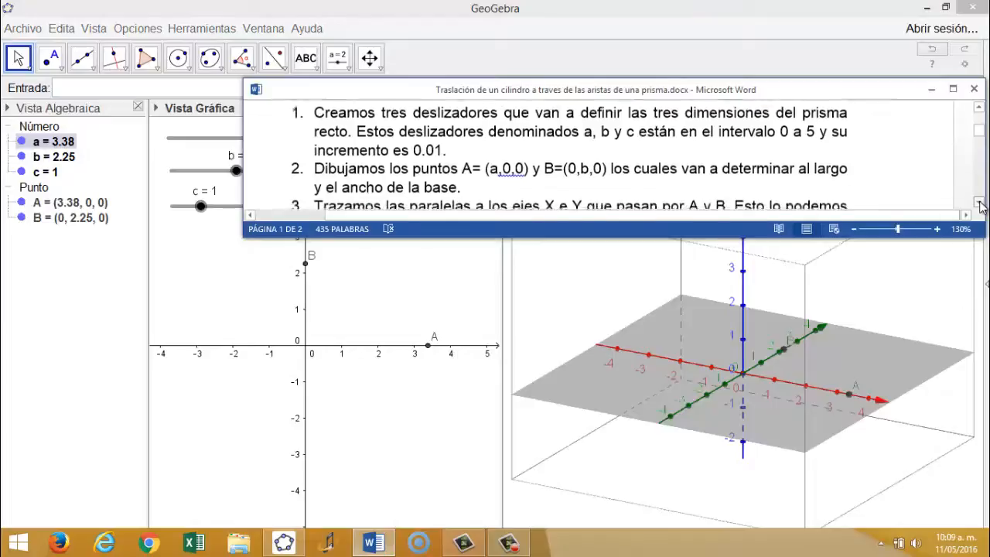
pyautogui.click(978, 203)
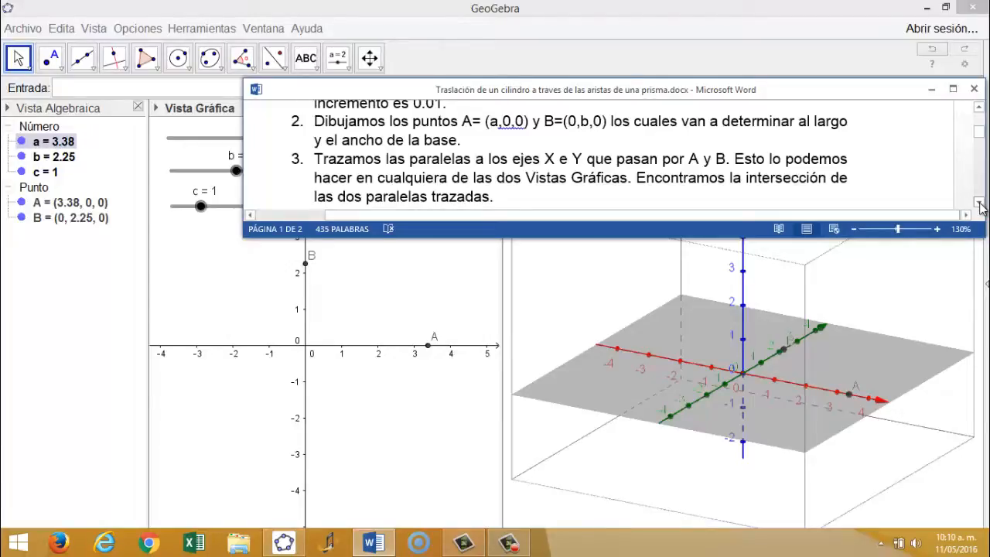
pyautogui.click(15, 57)
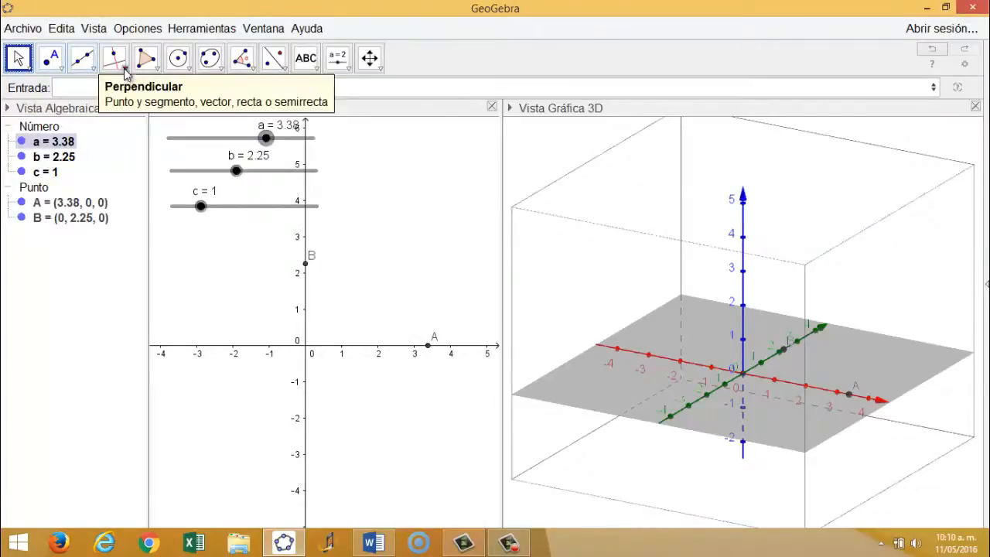
pyautogui.click(114, 58)
pyautogui.click(123, 118)
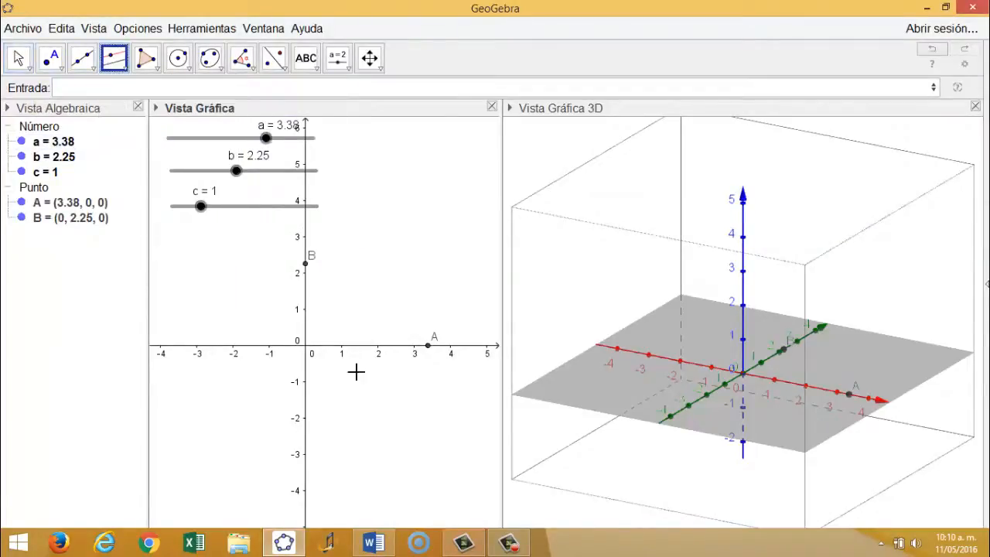
pyautogui.click(306, 324)
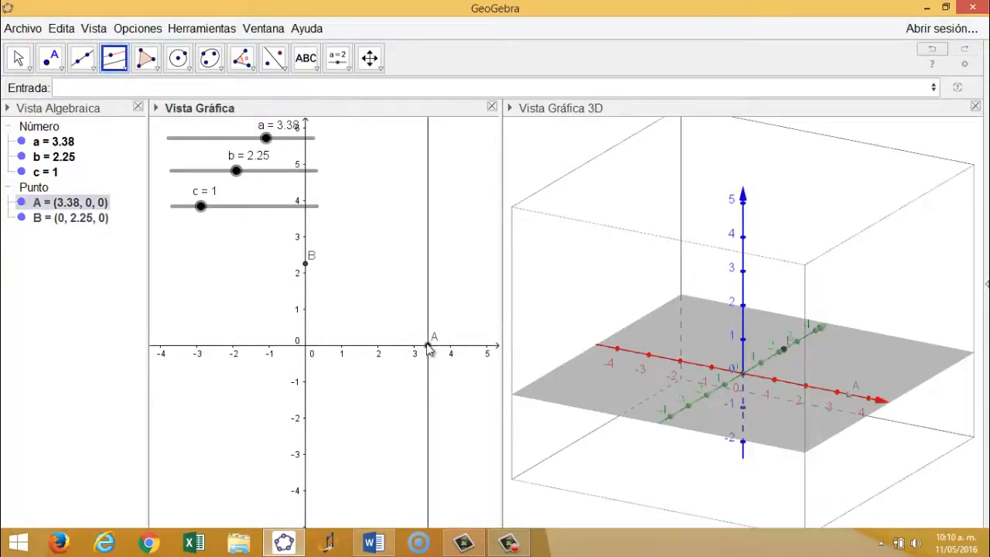
pyautogui.click(429, 346)
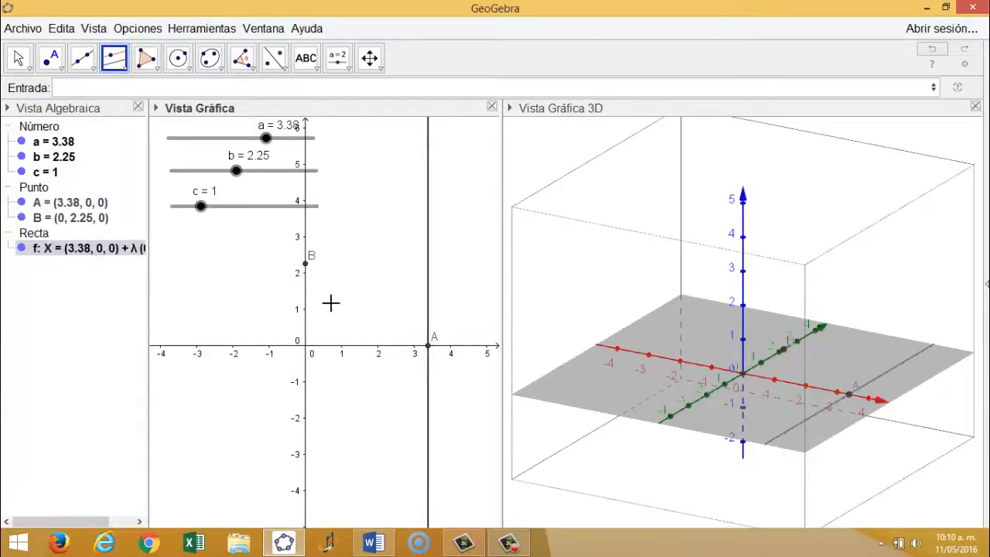
pyautogui.click(359, 349)
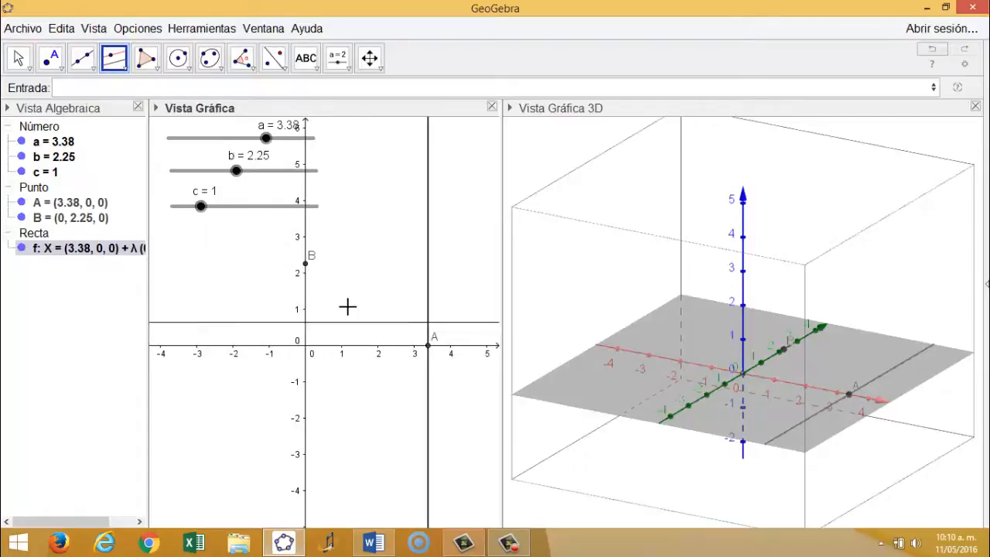
pyautogui.click(306, 265)
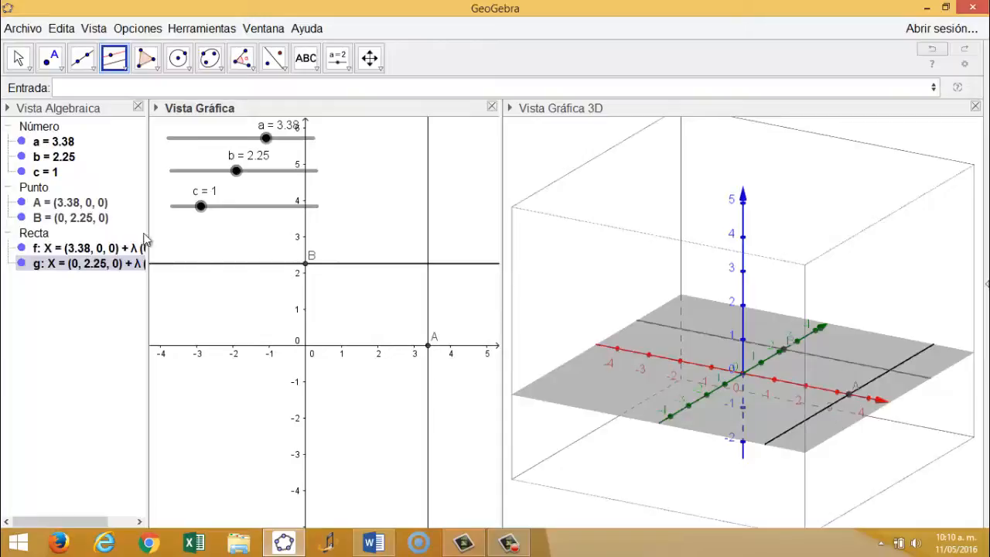
# Step: Create the intersection point of the two parallels drawn through A and B
pyautogui.click(50, 58)
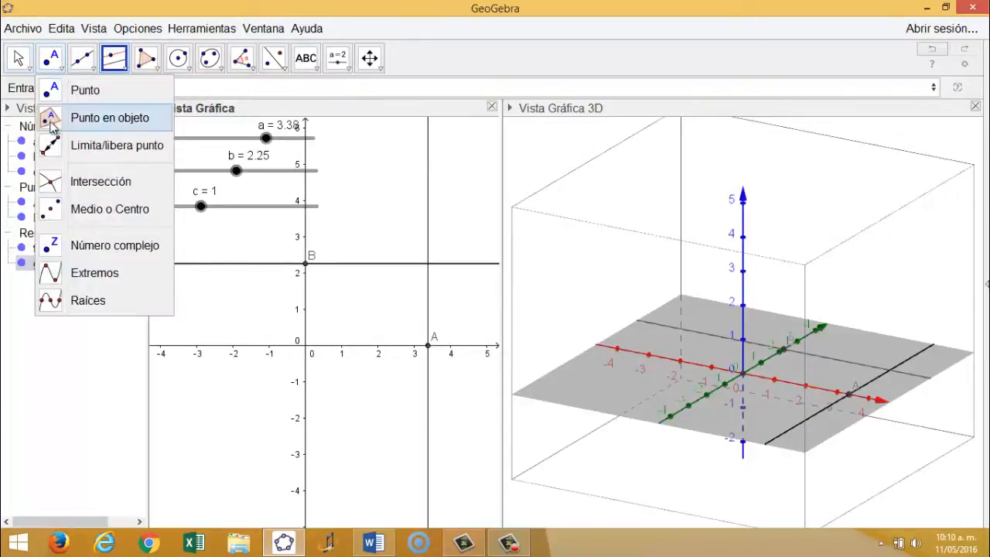
pyautogui.click(53, 179)
pyautogui.click(426, 219)
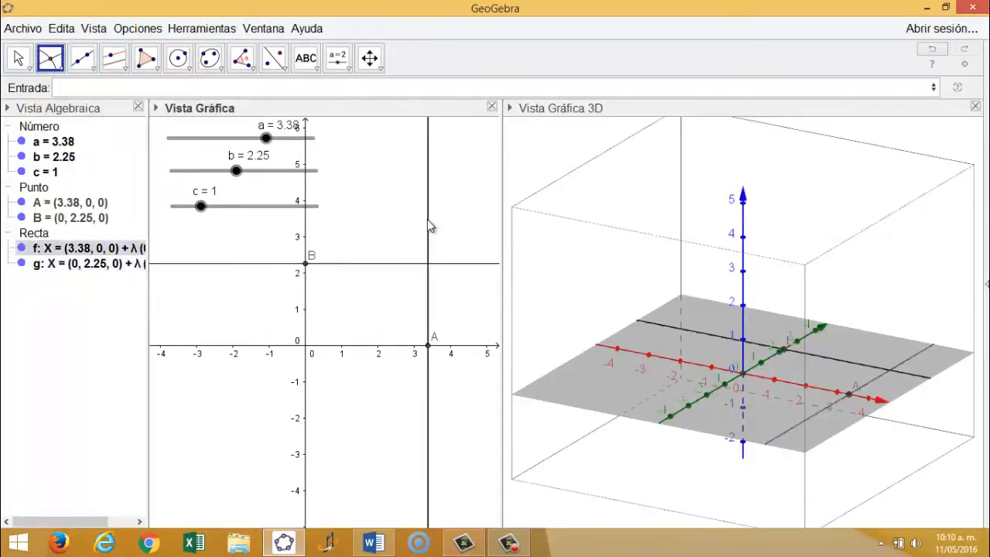
pyautogui.click(448, 263)
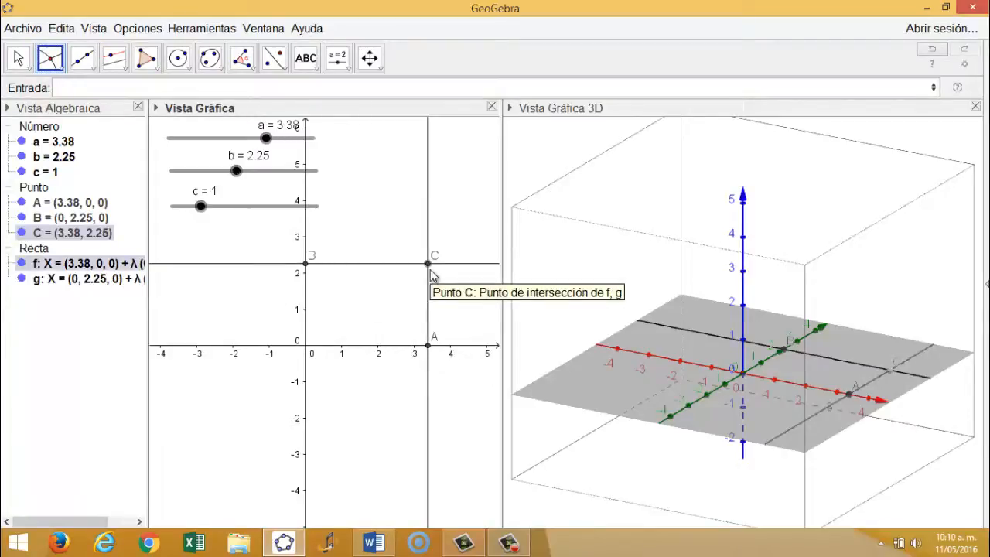
# Step: Consult the fourth instruction in the Word document, and in GeoGebra define the origin point D=(0,0,0)
pyautogui.click(372, 542)
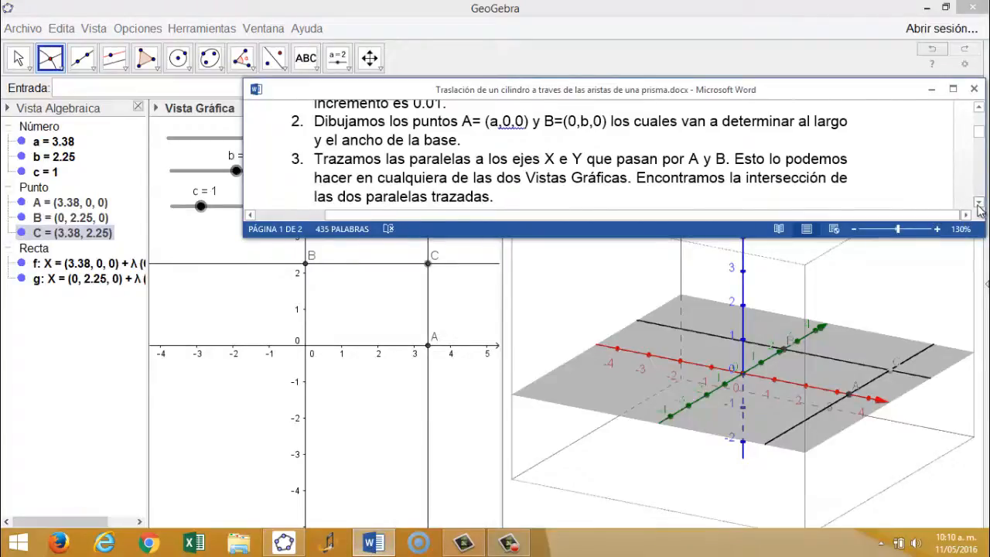
pyautogui.click(978, 204)
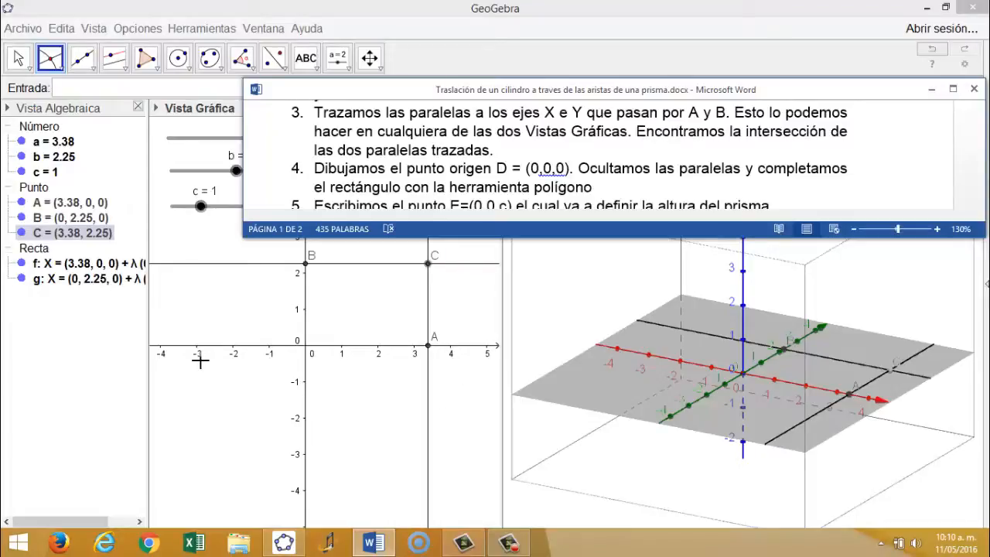
pyautogui.click(91, 87)
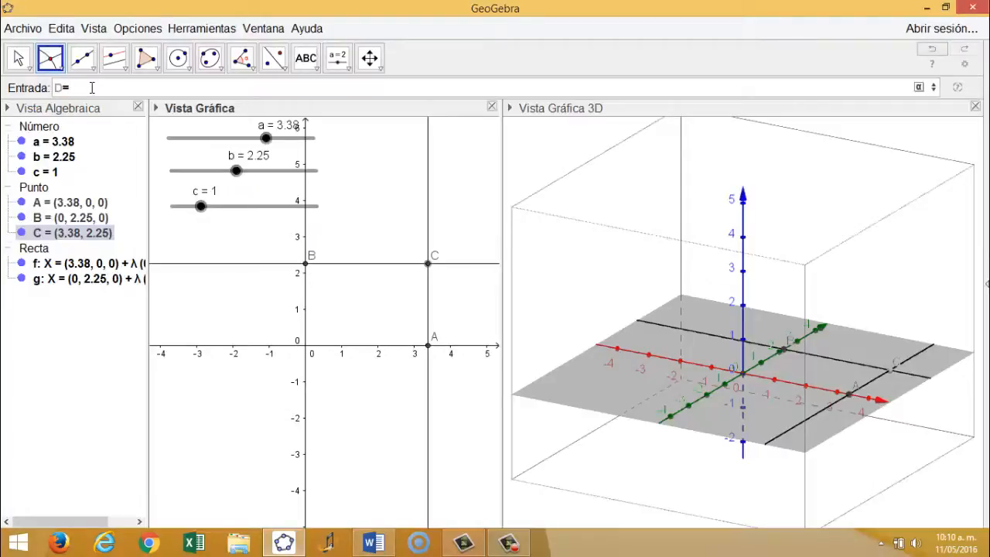
pyautogui.write('D=(0,0,0')
pyautogui.press('Return')
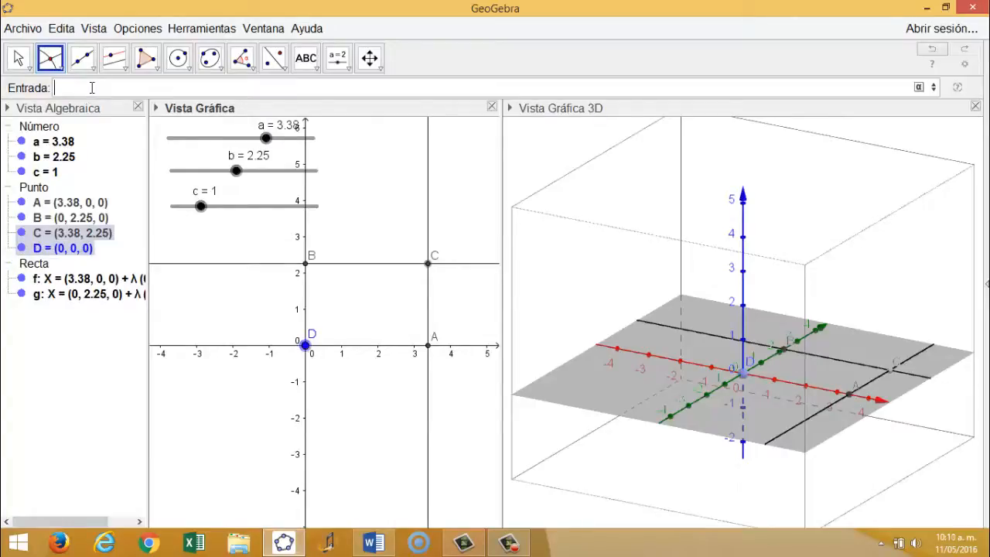
# Step: Hide the two parallel lines f and g that pass through points A and B
pyautogui.click(18, 57)
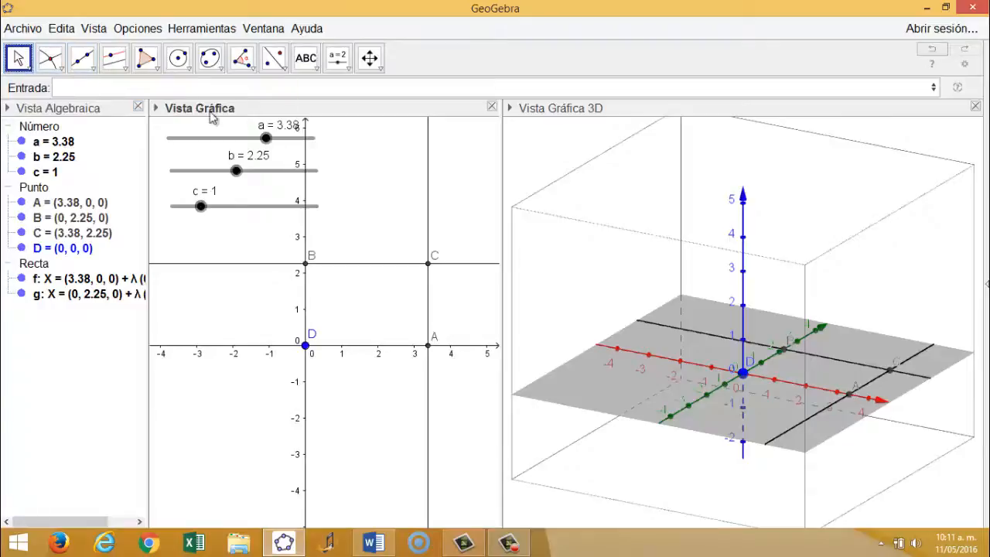
pyautogui.rightClick(428, 173)
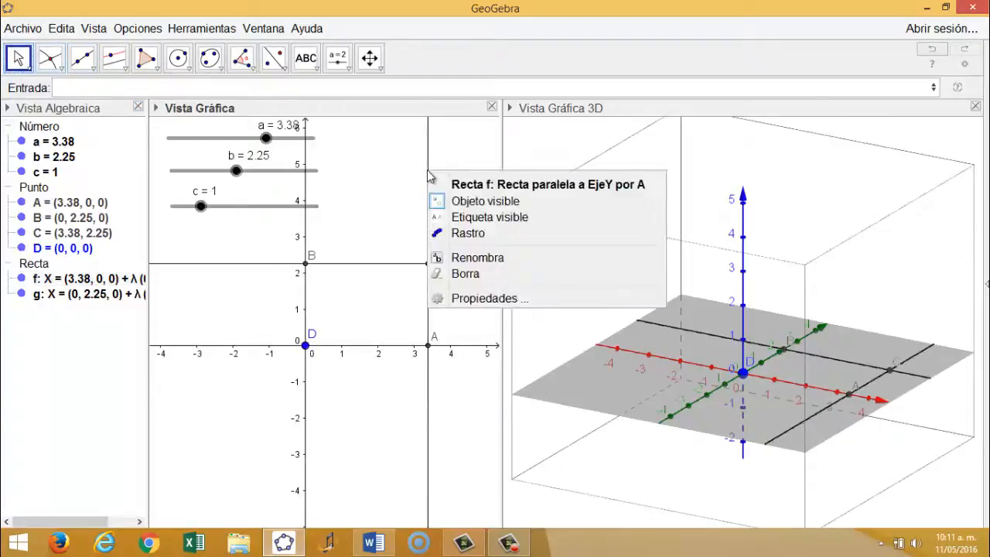
pyautogui.click(492, 201)
pyautogui.click(464, 265)
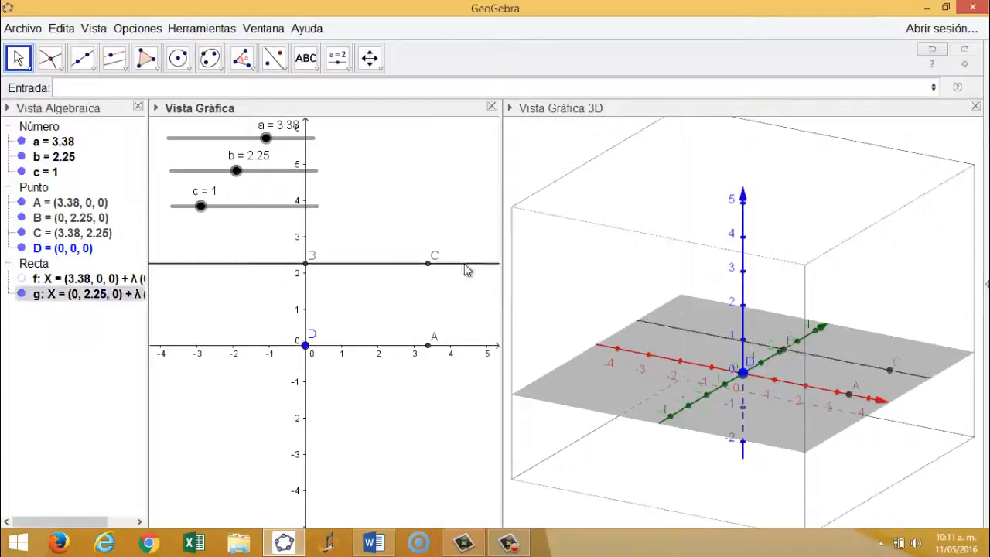
pyautogui.rightClick(465, 268)
pyautogui.click(504, 292)
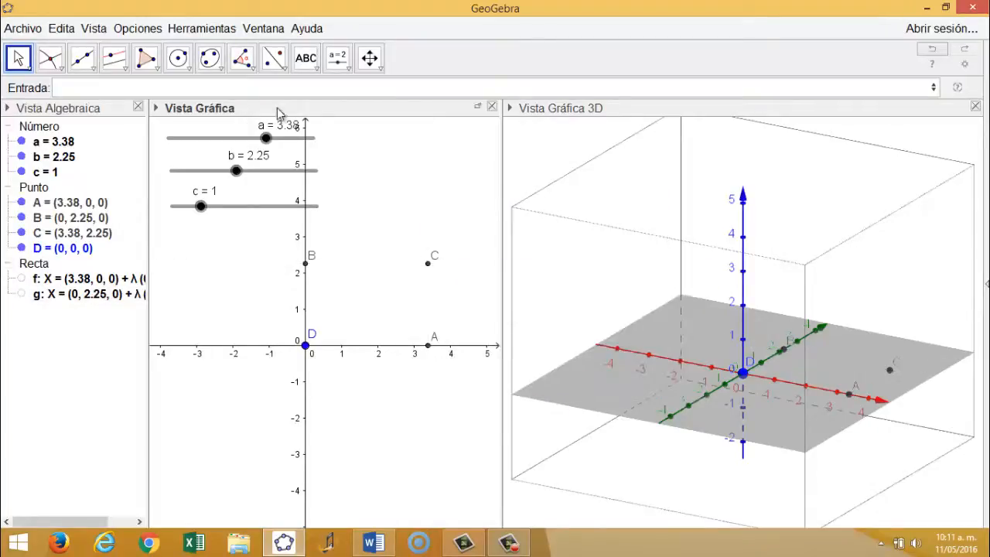
# Step: Draw the rectangular base as a polygon through points D, A, C and B, closing it at D
pyautogui.click(148, 61)
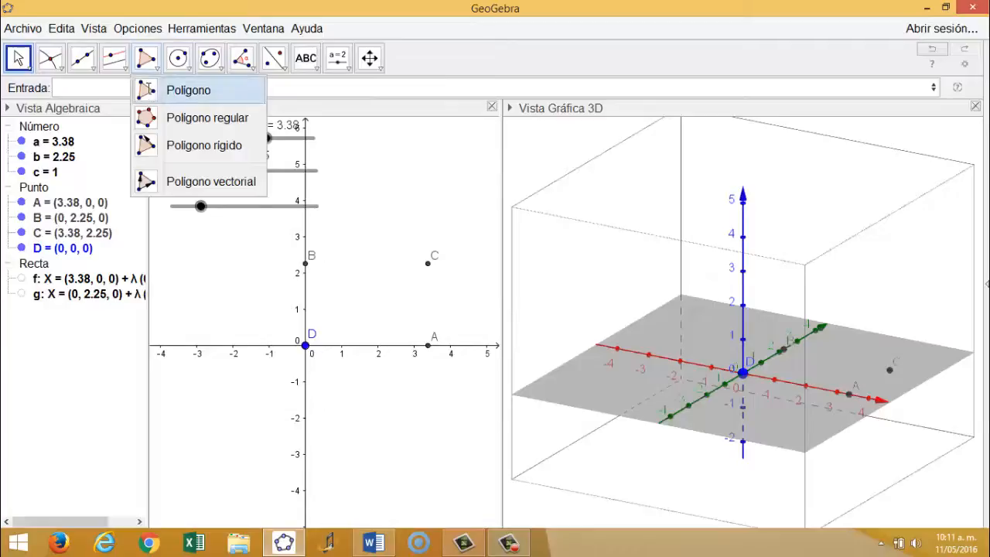
pyautogui.click(174, 86)
pyautogui.click(307, 345)
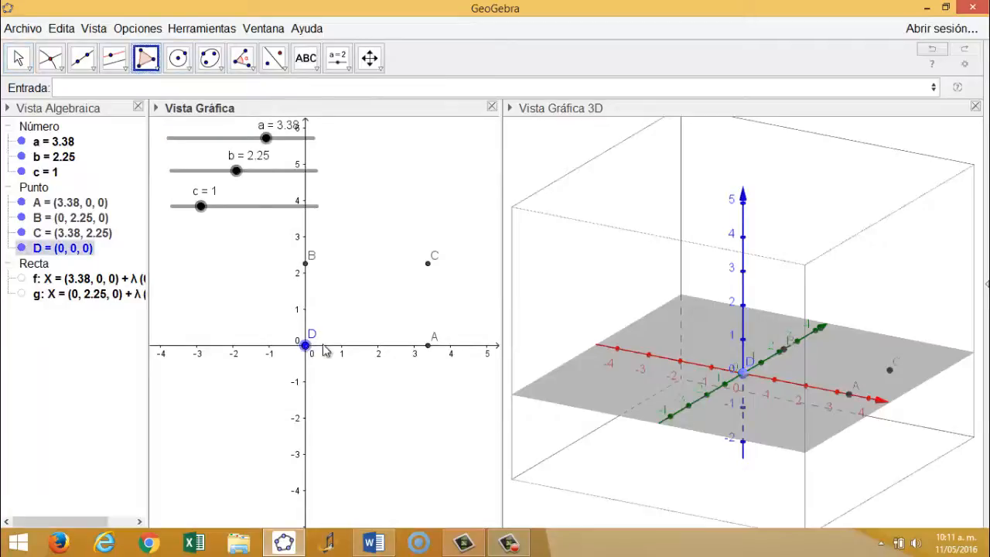
pyautogui.click(428, 345)
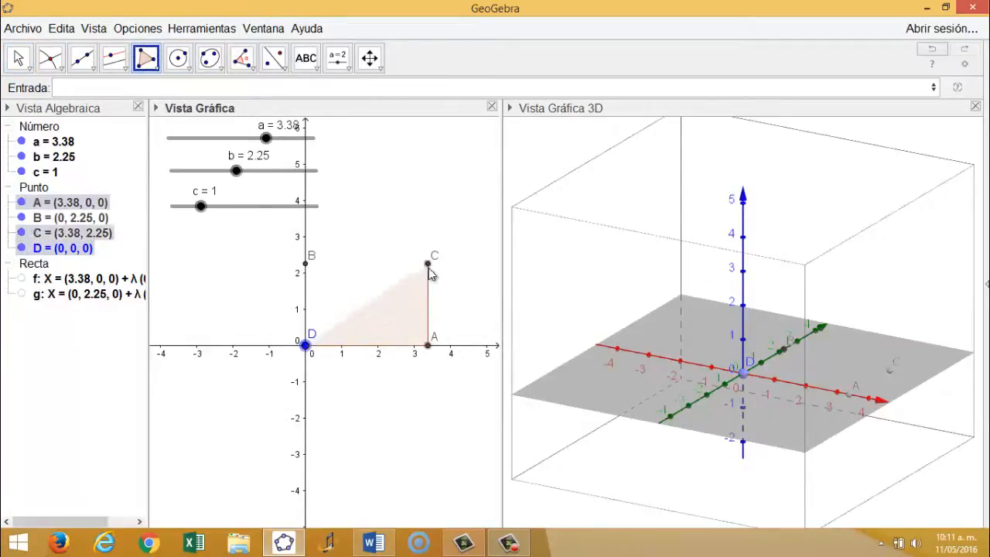
pyautogui.click(427, 265)
pyautogui.click(307, 264)
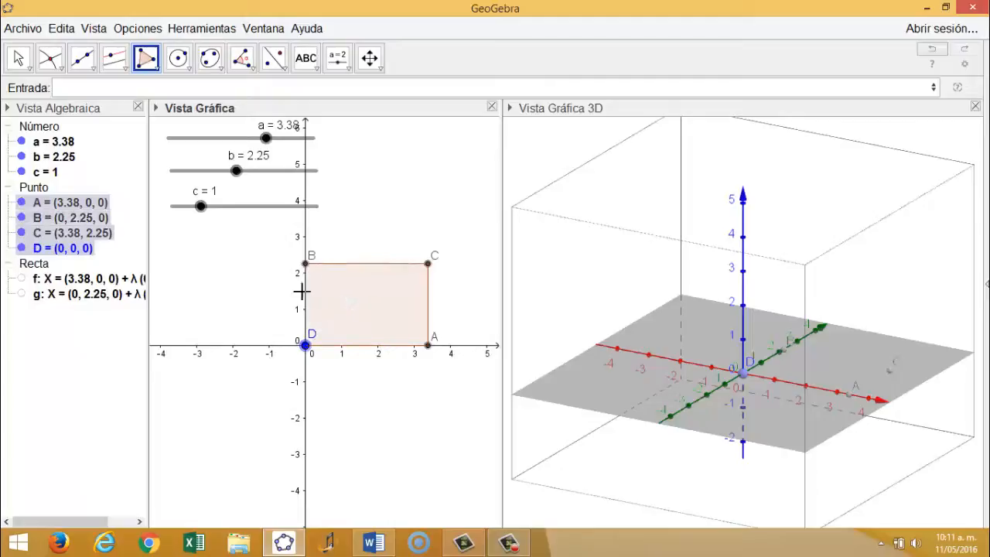
pyautogui.click(306, 345)
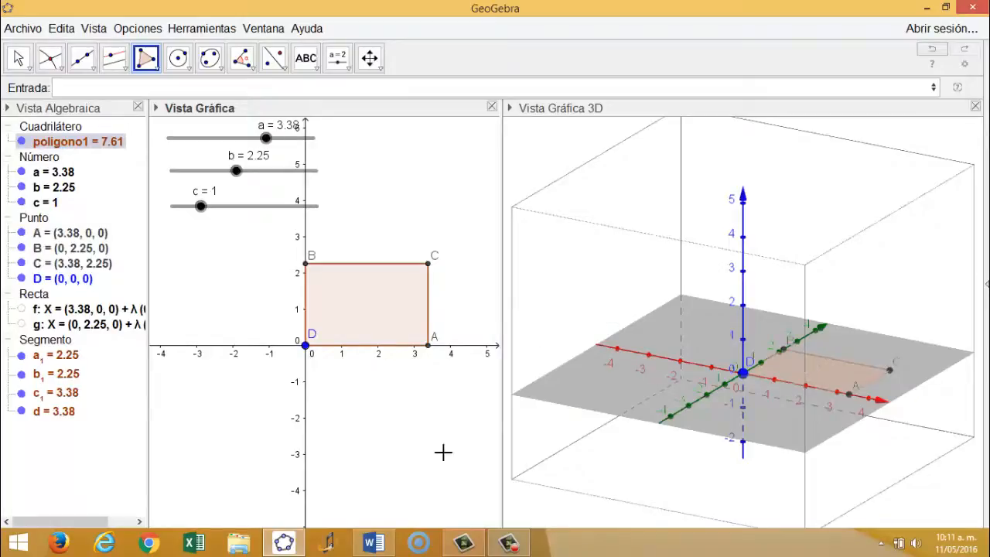
# Step: Consult the fifth instruction in the Word document, and in GeoGebra define the height point E=(0,0,c)
pyautogui.click(372, 543)
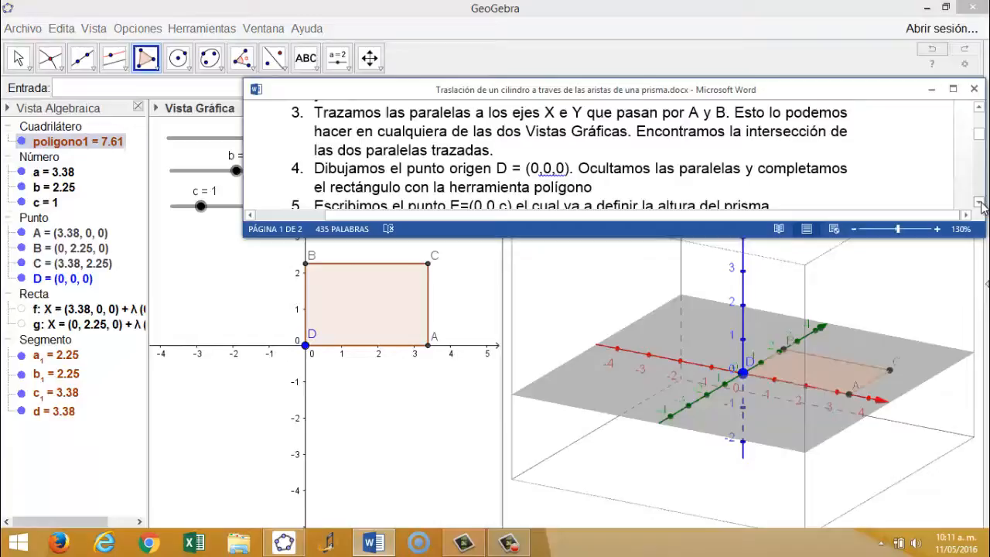
pyautogui.click(979, 203)
pyautogui.click(979, 204)
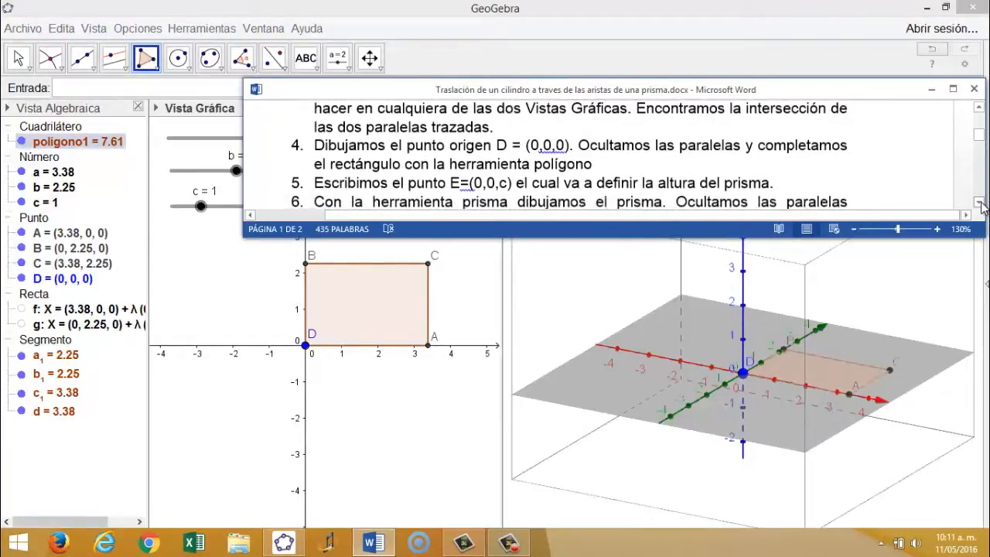
pyautogui.click(978, 203)
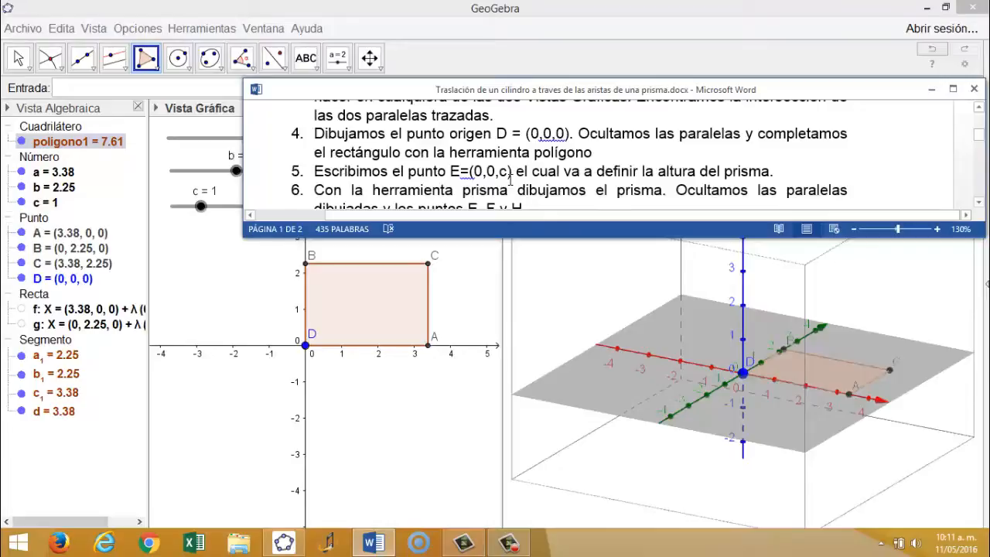
pyautogui.click(71, 86)
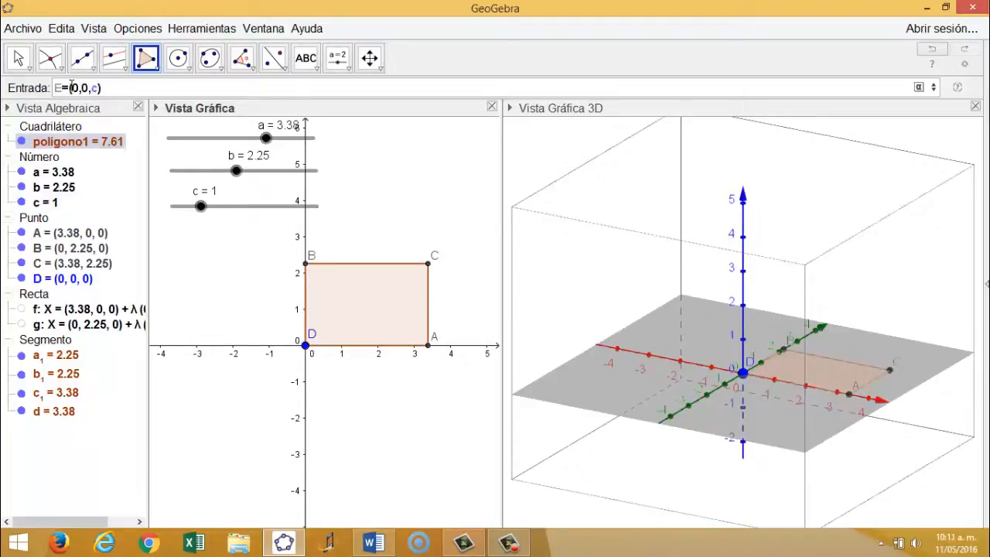
pyautogui.press('Return')
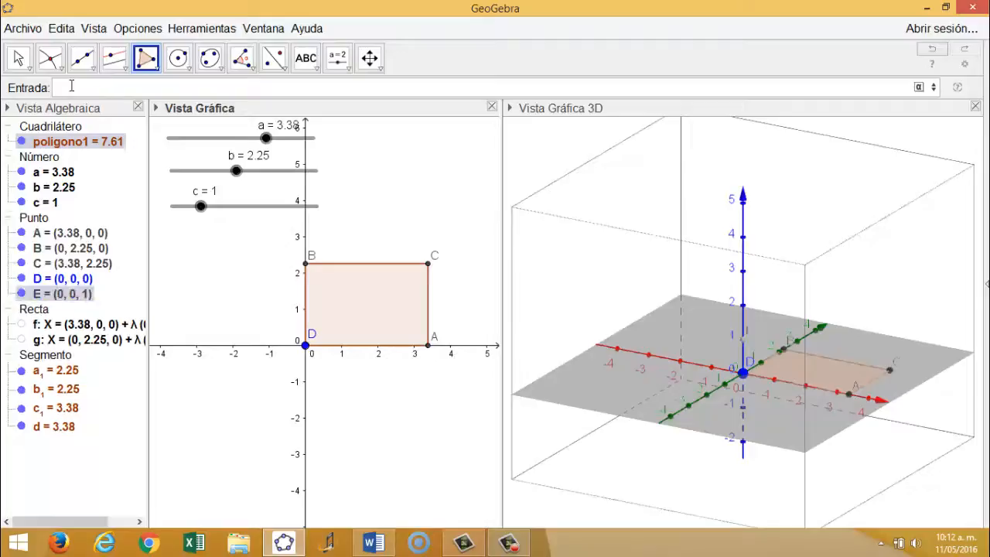
pyautogui.click(19, 57)
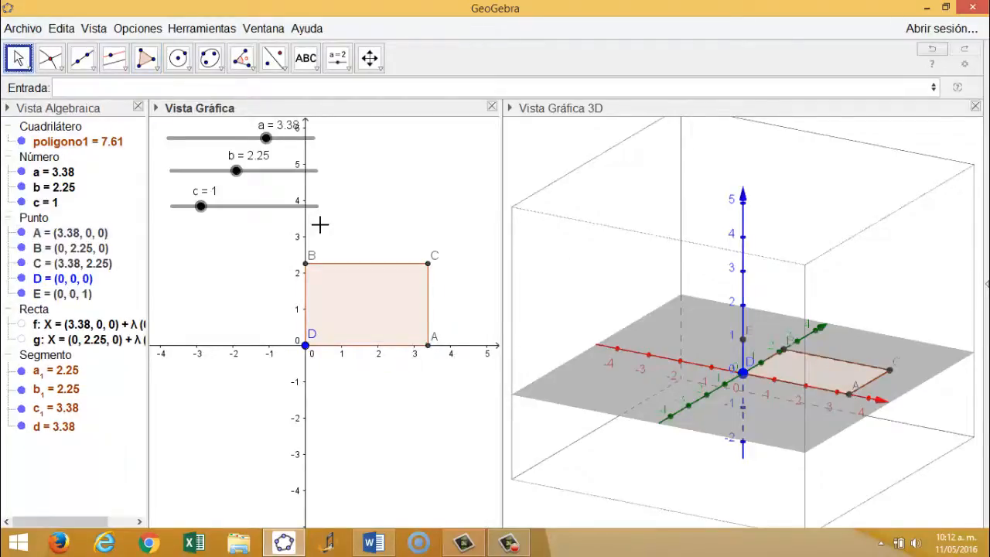
# Step: Set slider c to 2.53, and consult the sixth instruction in the Word document
pyautogui.click(200, 206)
pyautogui.moveTo(200, 206); pyautogui.dragTo(244, 205)
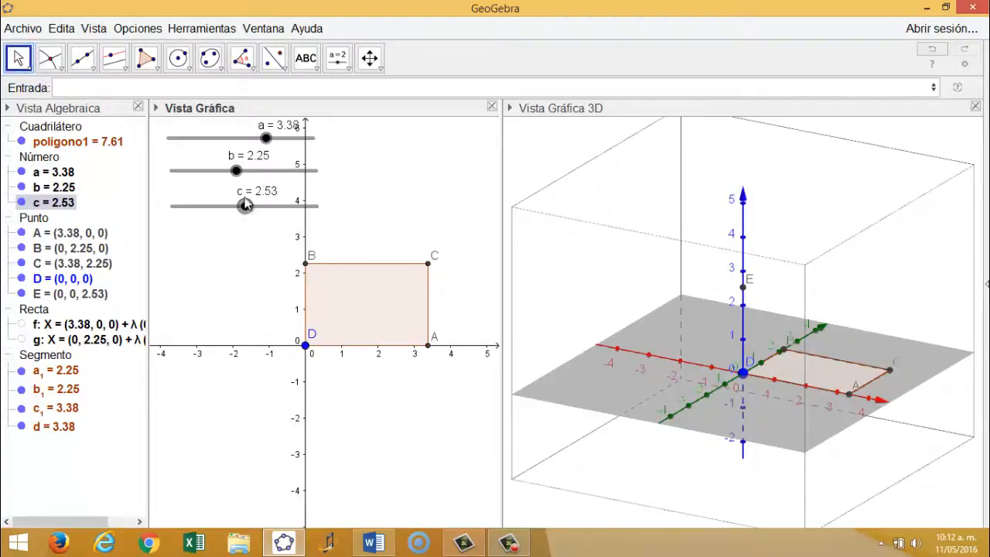
pyautogui.click(372, 542)
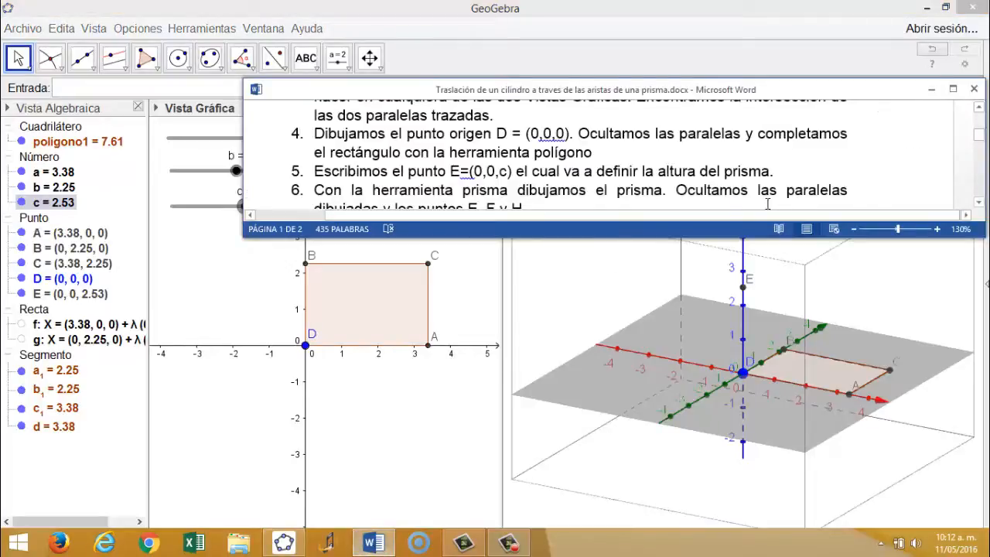
pyautogui.click(978, 202)
pyautogui.click(978, 202)
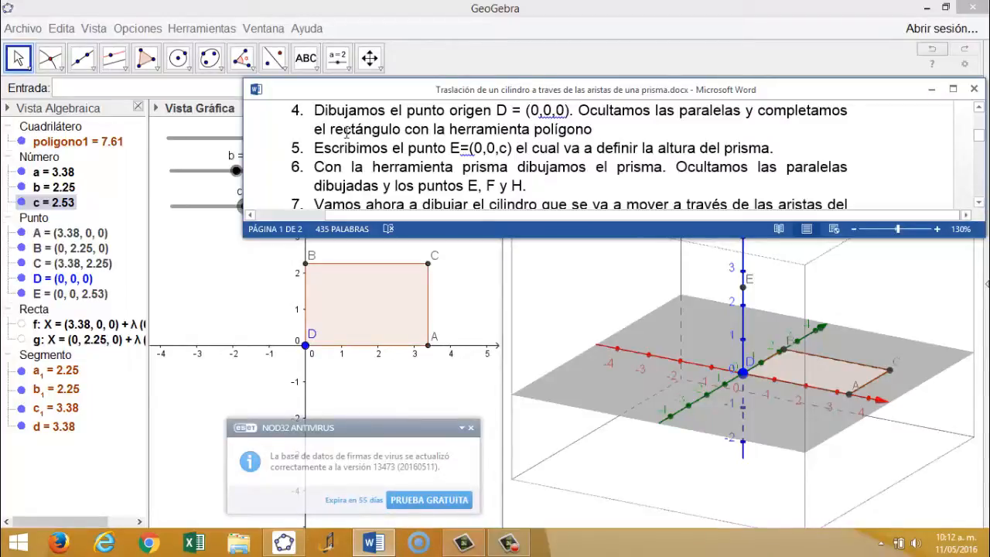
pyautogui.click(13, 65)
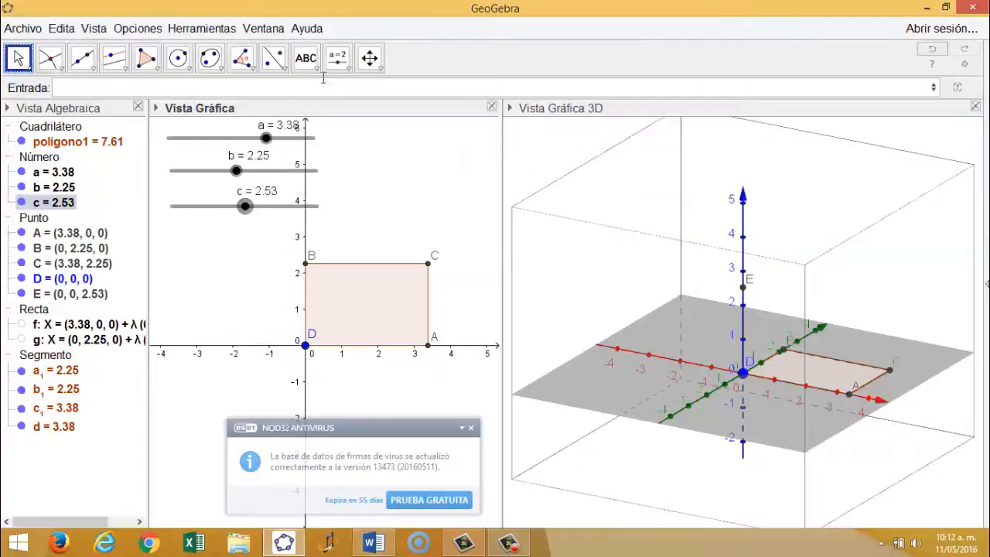
# Step: In GeoGebra's 3D view, draw the prism from the rectangular base polygon up to the height point E
pyautogui.click(585, 112)
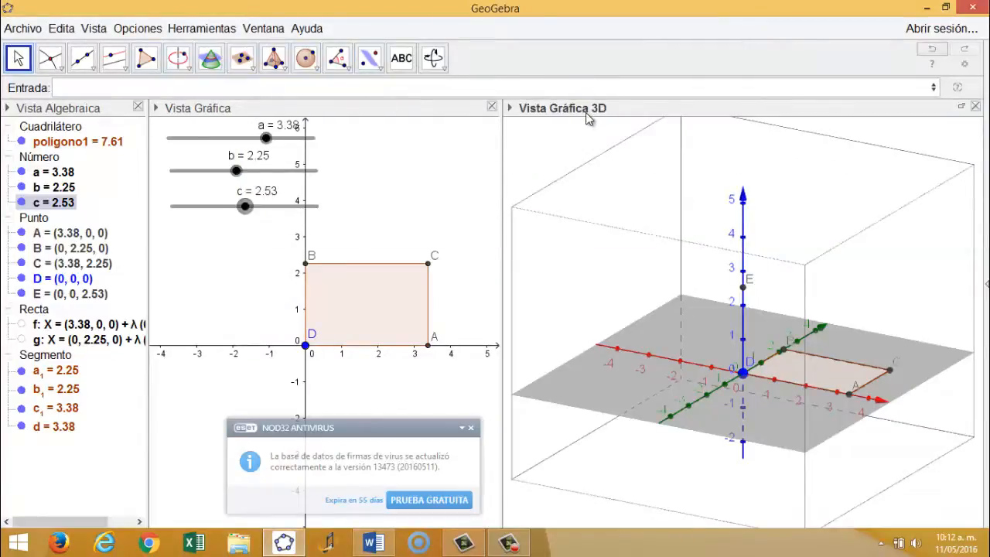
pyautogui.click(284, 68)
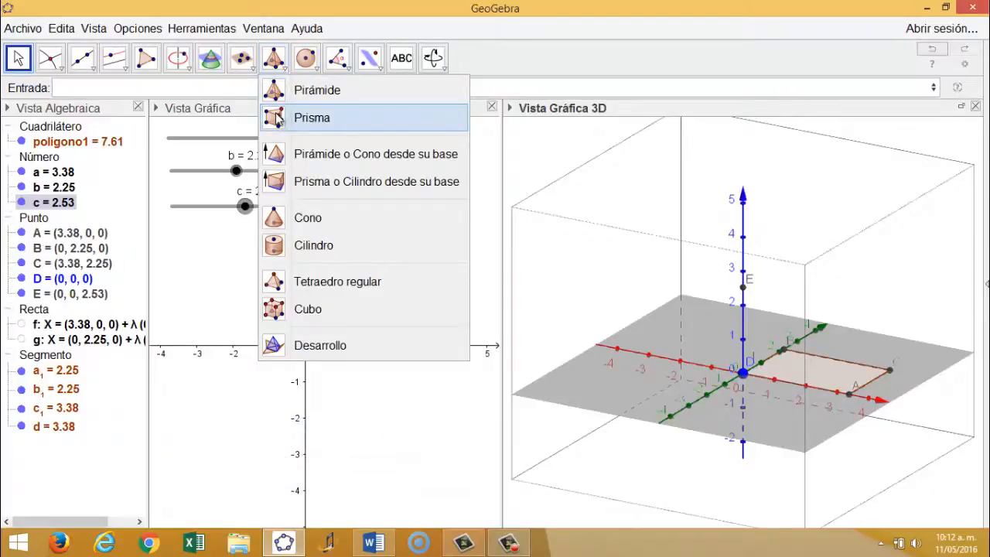
pyautogui.click(278, 118)
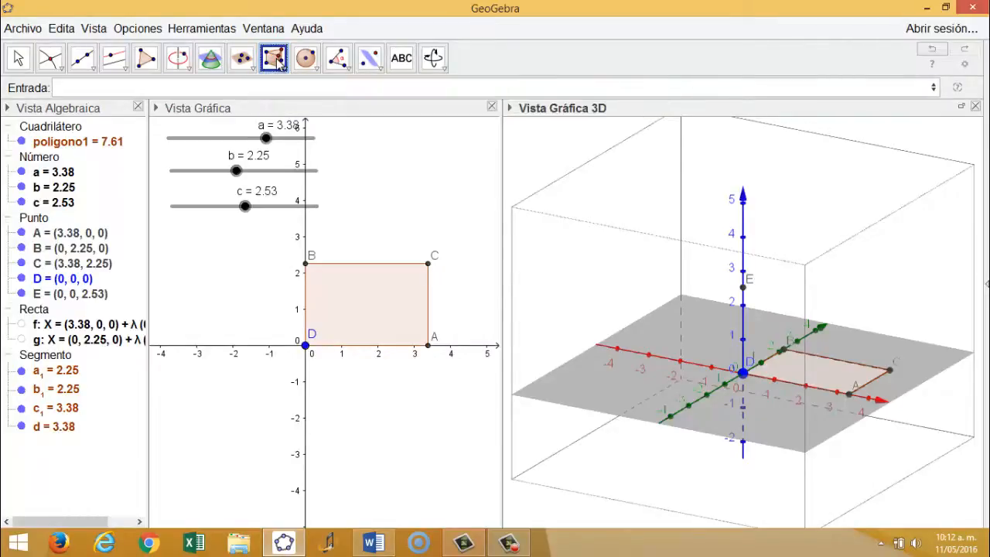
pyautogui.click(827, 376)
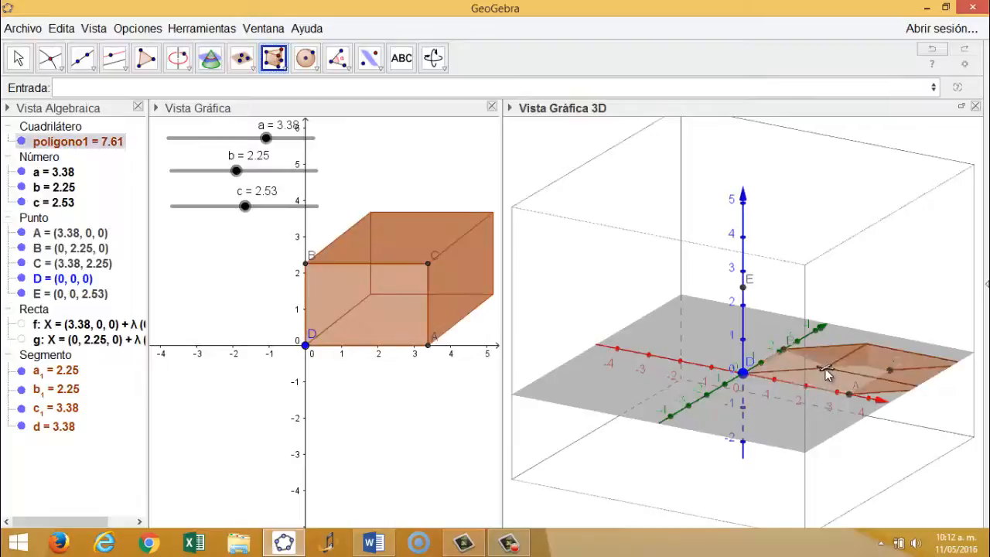
pyautogui.click(744, 288)
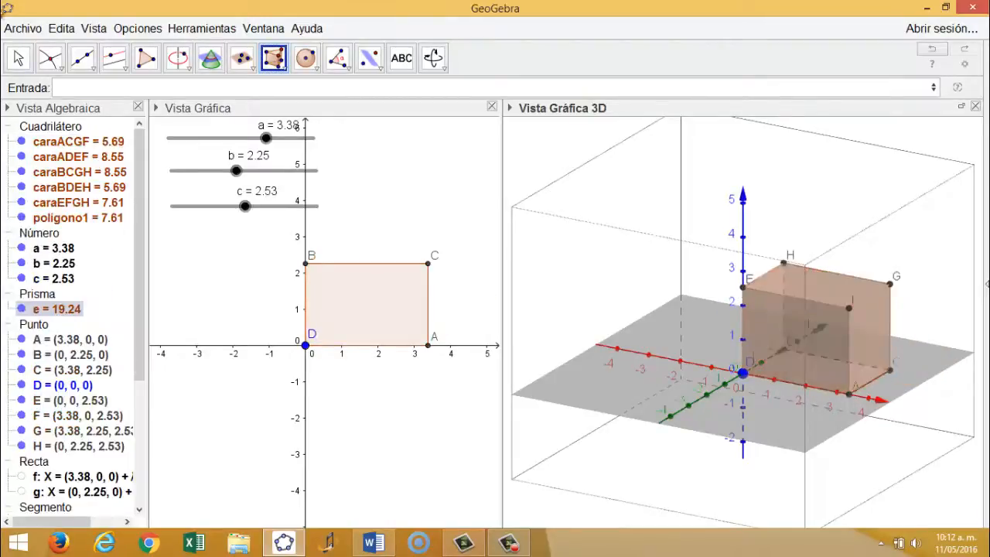
pyautogui.click(20, 58)
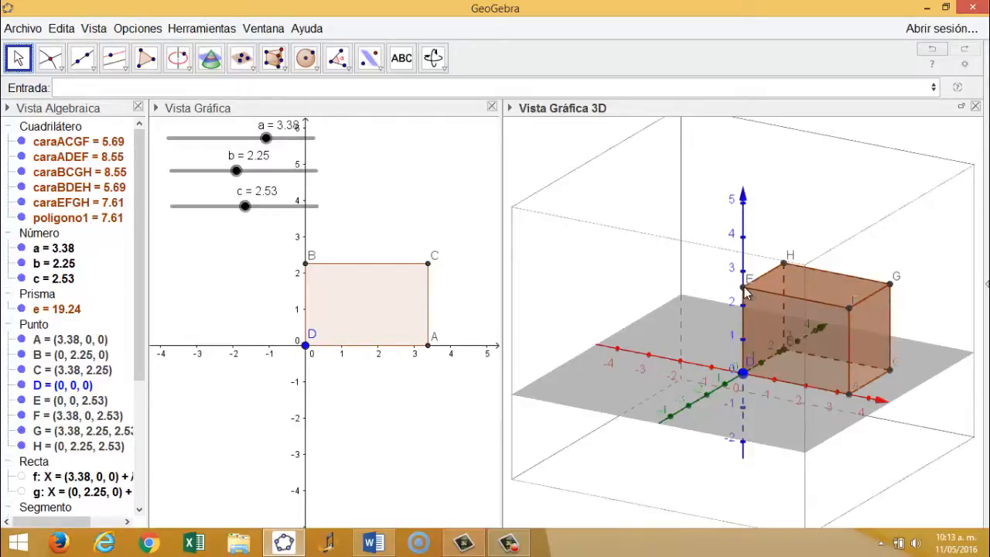
# Step: Hide the prism's upper vertices H, F and E in the 3D view
pyautogui.rightClick(784, 264)
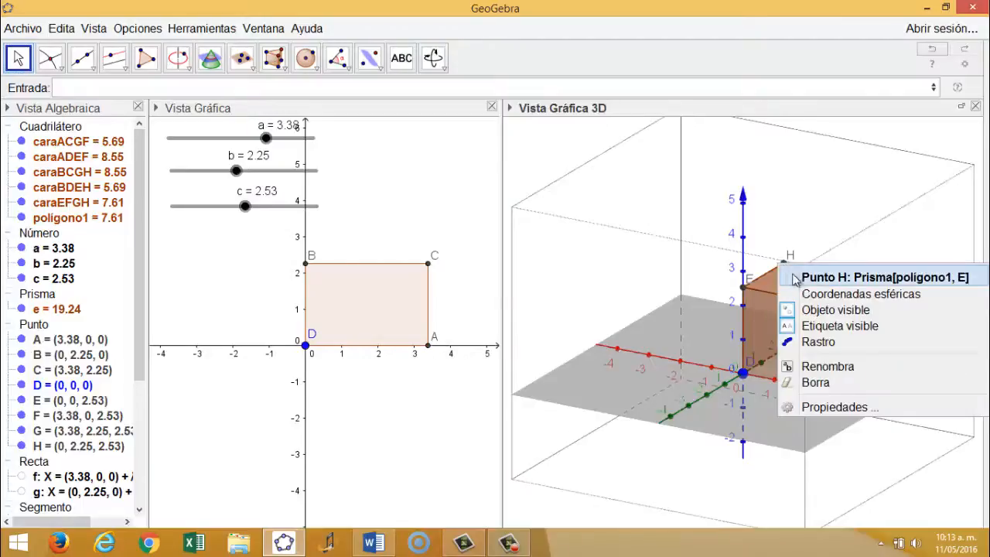
pyautogui.click(840, 311)
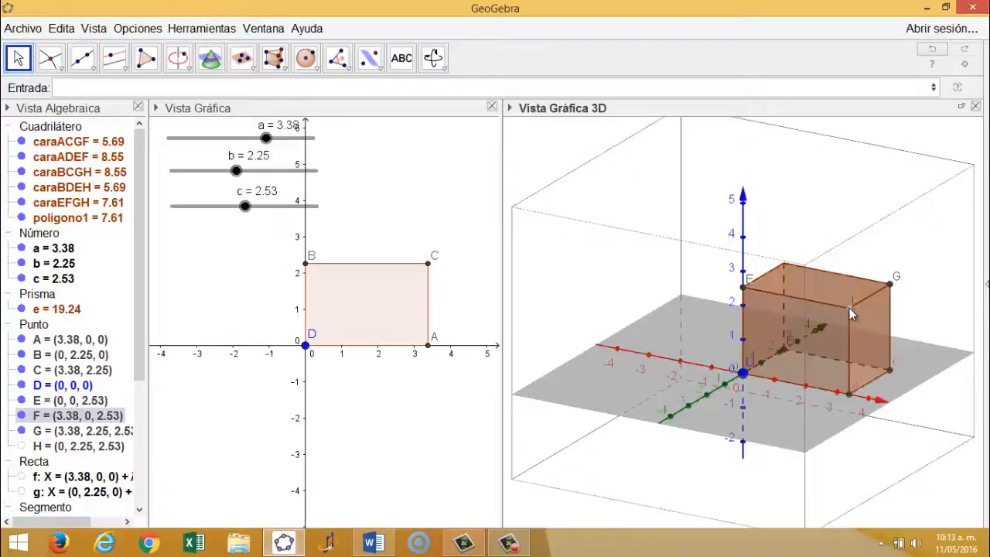
pyautogui.rightClick(849, 308)
pyautogui.click(856, 356)
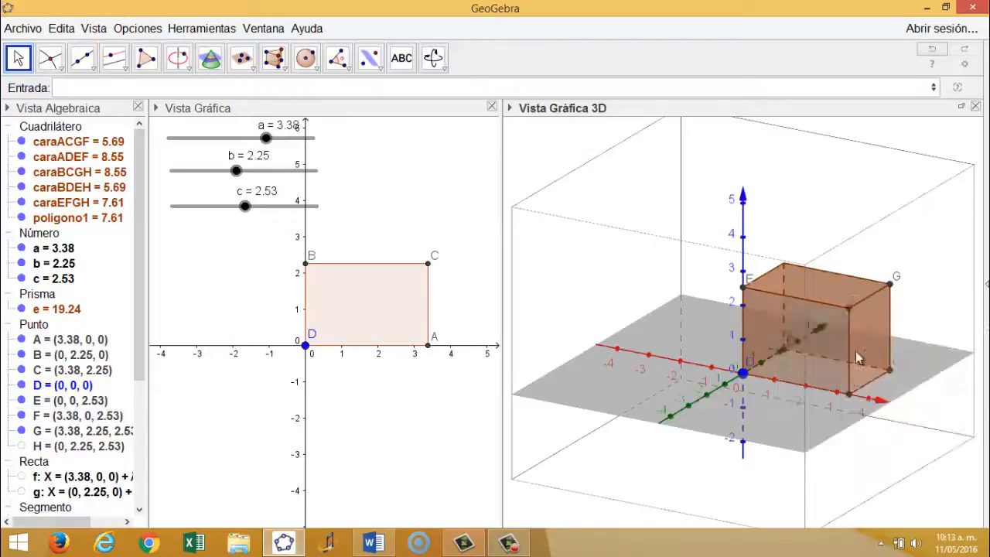
pyautogui.rightClick(745, 288)
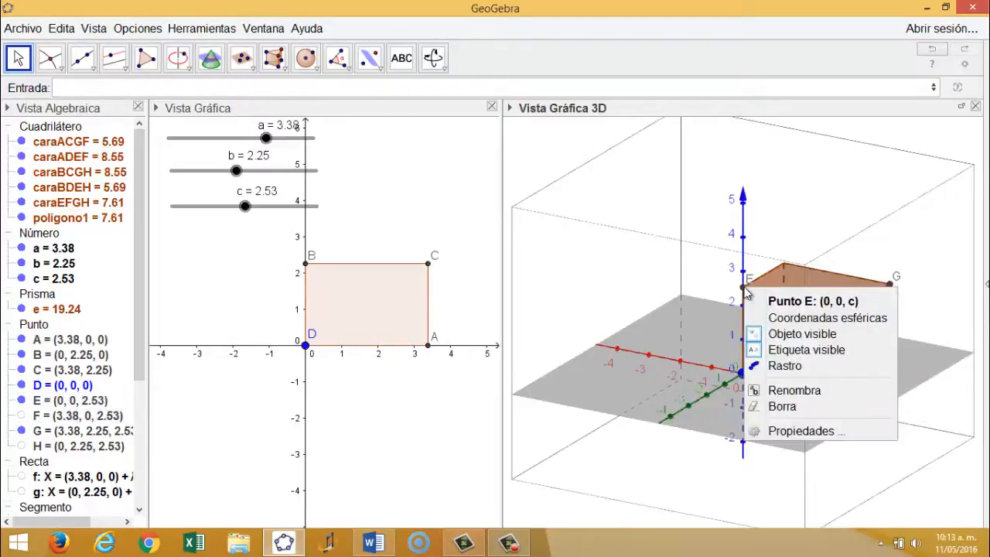
pyautogui.click(815, 335)
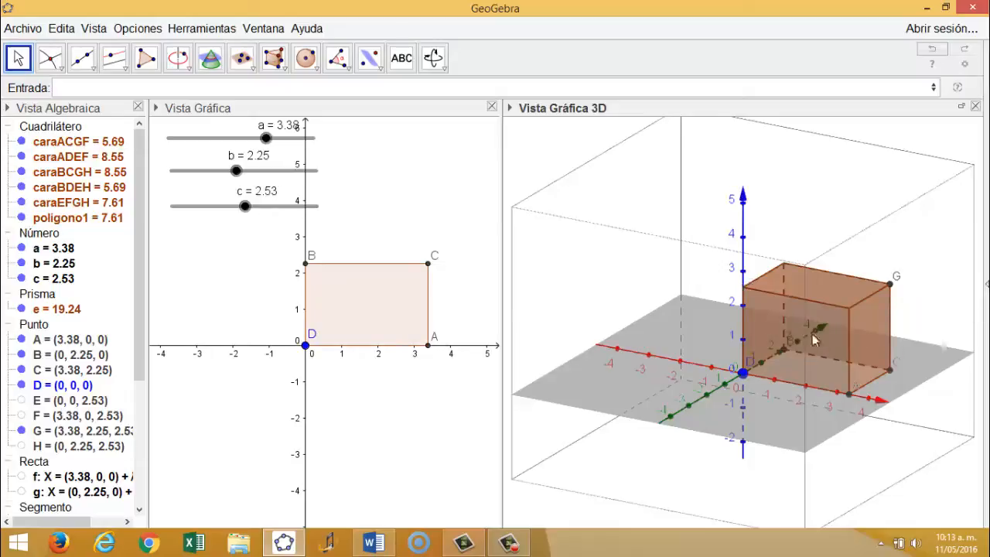
# Step: Consult the seventh instruction in the Word document about drawing the cylinder, and return to GeoGebra
pyautogui.click(372, 543)
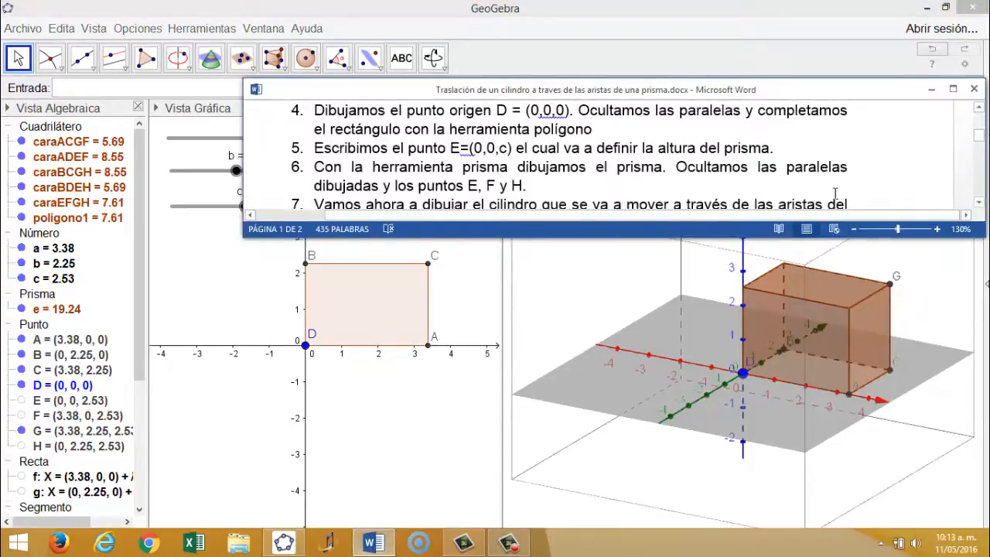
pyautogui.click(979, 204)
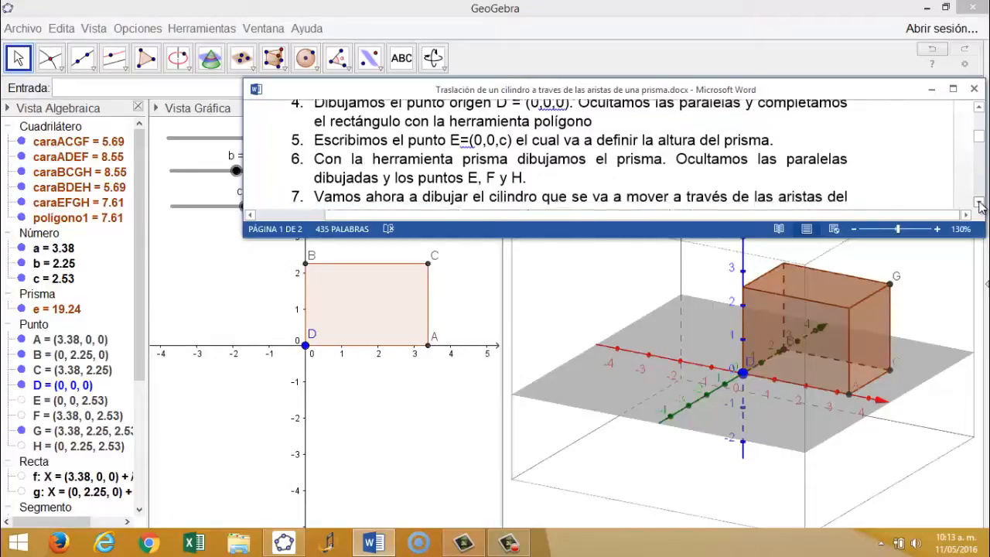
pyautogui.click(980, 204)
pyautogui.click(979, 204)
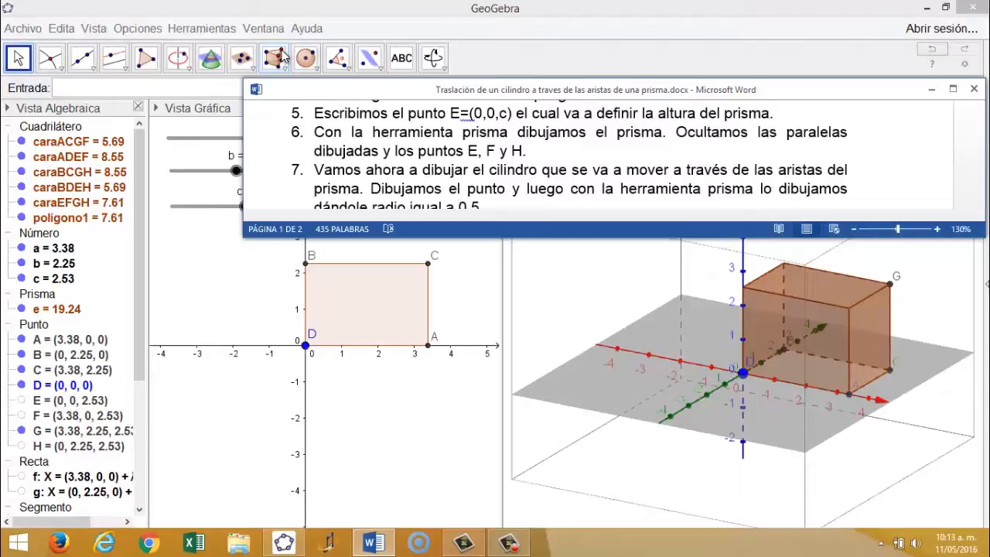
pyautogui.click(255, 78)
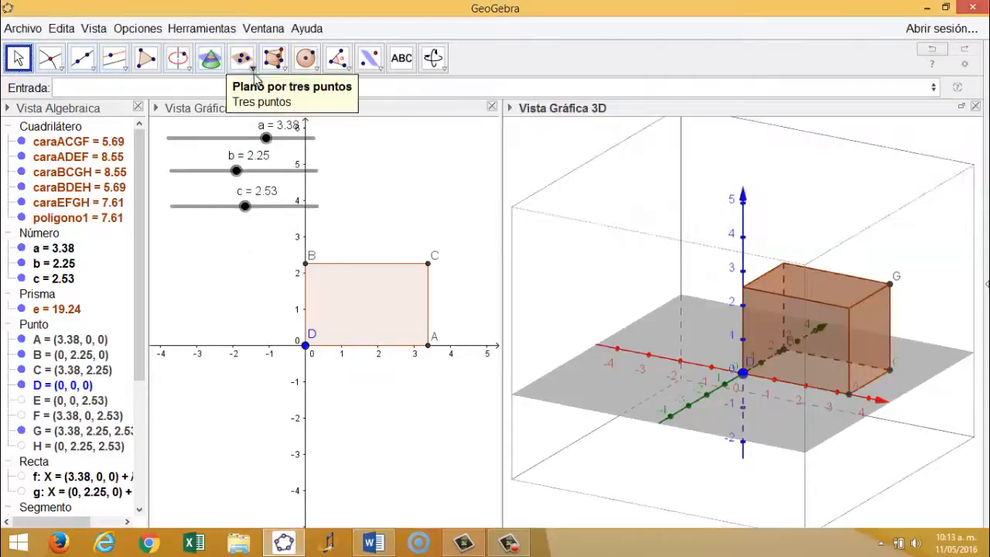
pyautogui.click(280, 65)
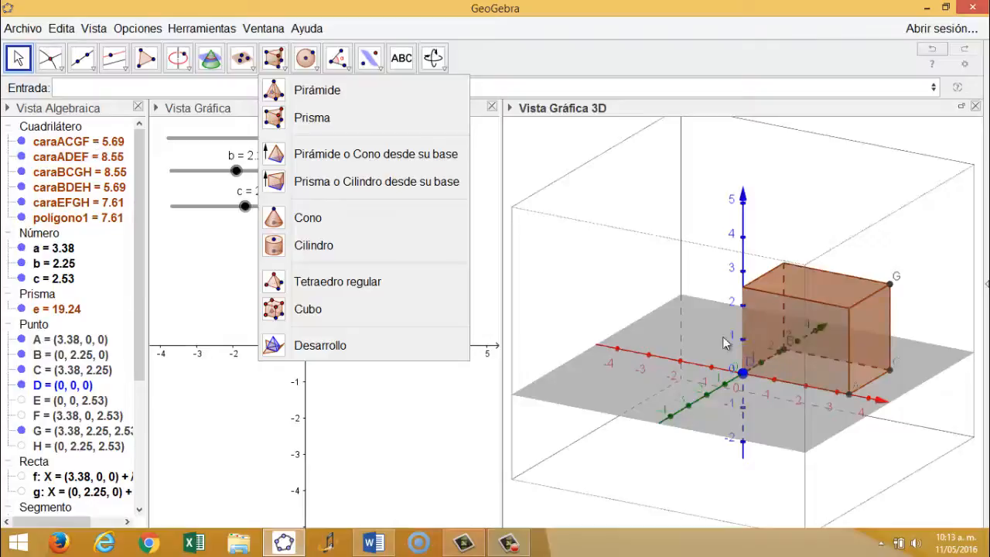
# Step: Try to define the cylinder's upper axis point by entering (0,01)
pyautogui.click(115, 88)
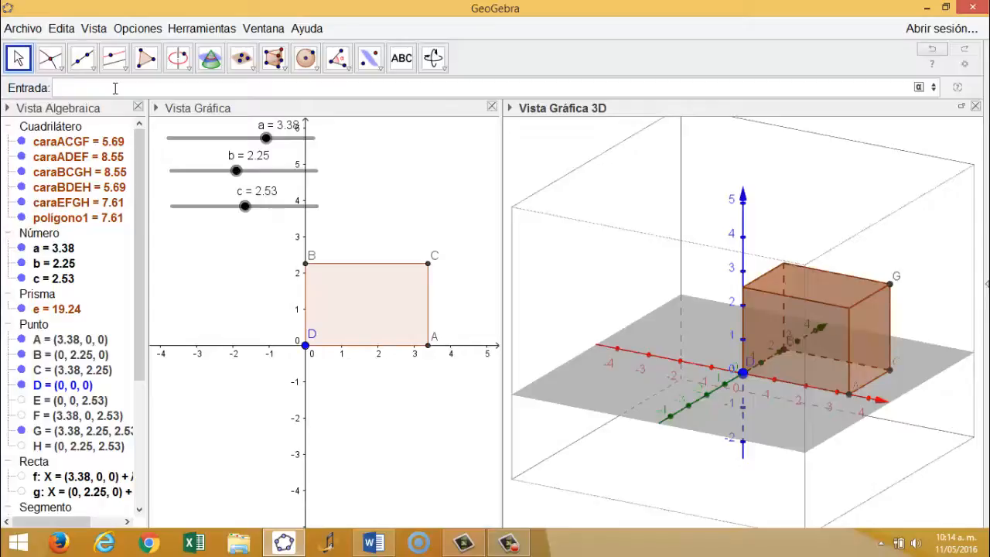
pyautogui.write('(0,01')
pyautogui.press('Return')
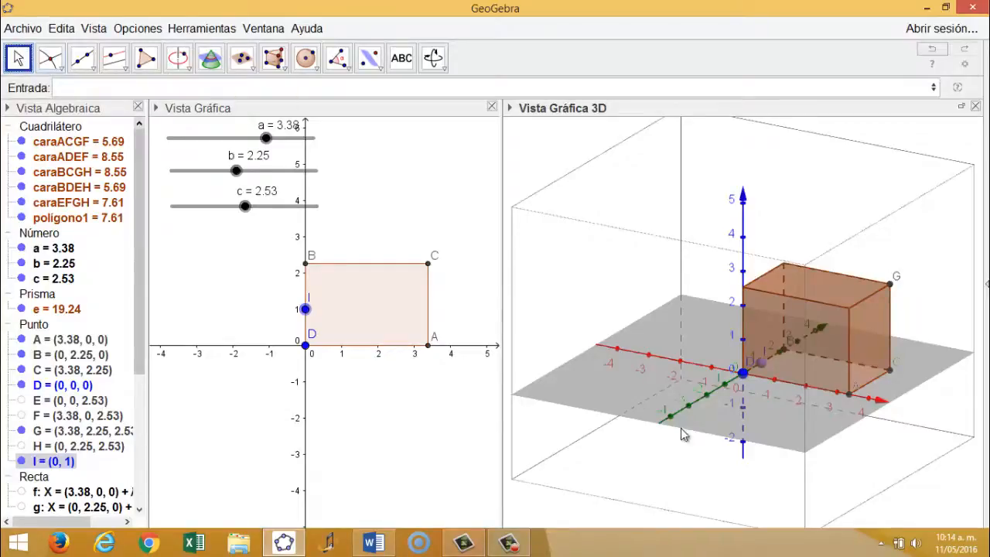
pyautogui.click(247, 206)
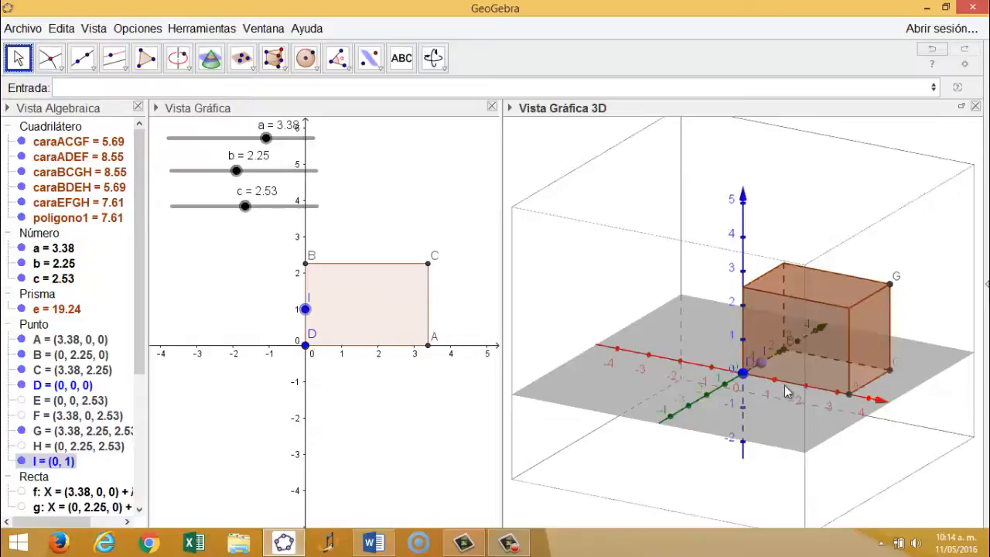
pyautogui.scroll(2, 791, 365)
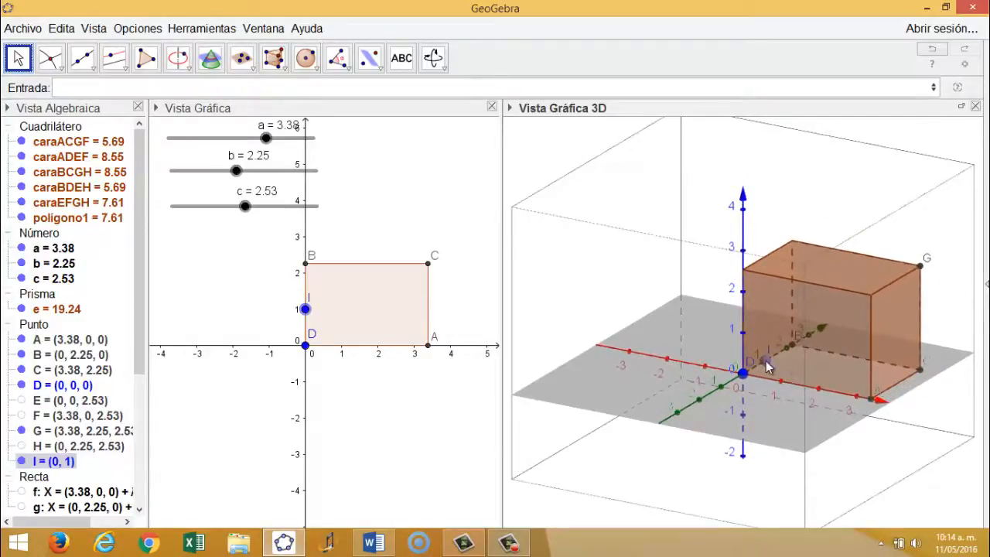
# Step: Correct the previous entry to define the point (0,0,1), and delete the mistaken point I at (0,1)
pyautogui.click(933, 87)
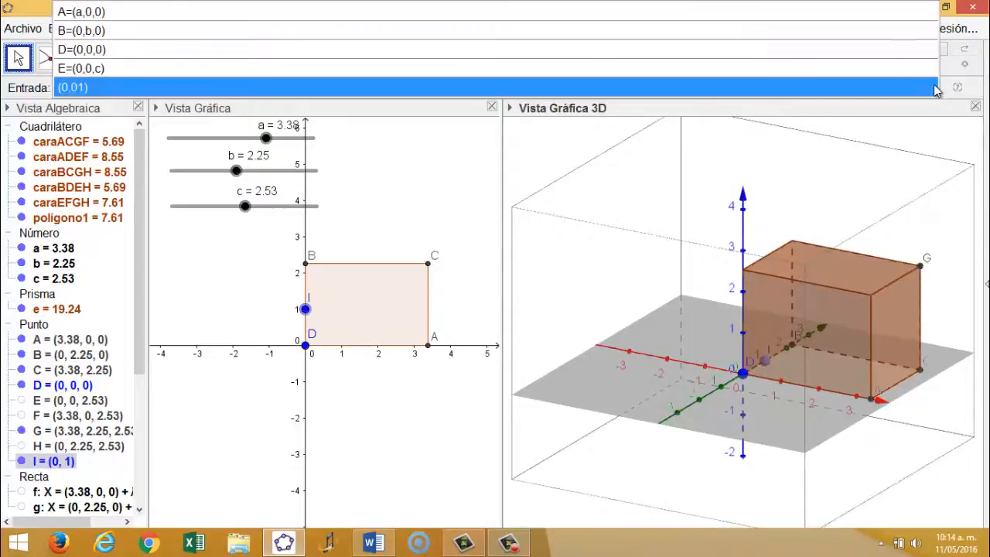
pyautogui.click(82, 87)
pyautogui.click(71, 88)
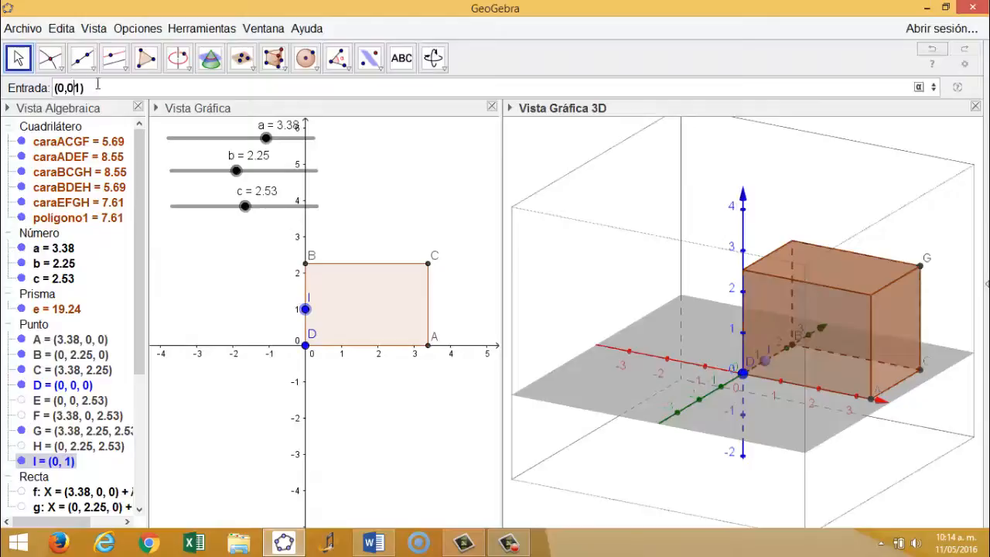
pyautogui.write(',')
pyautogui.press('Return')
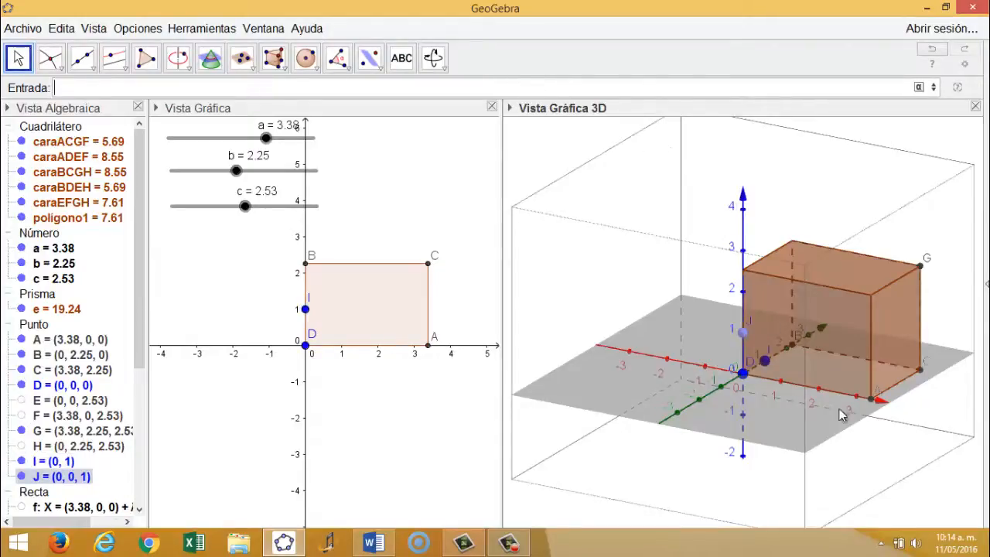
pyautogui.rightClick(763, 362)
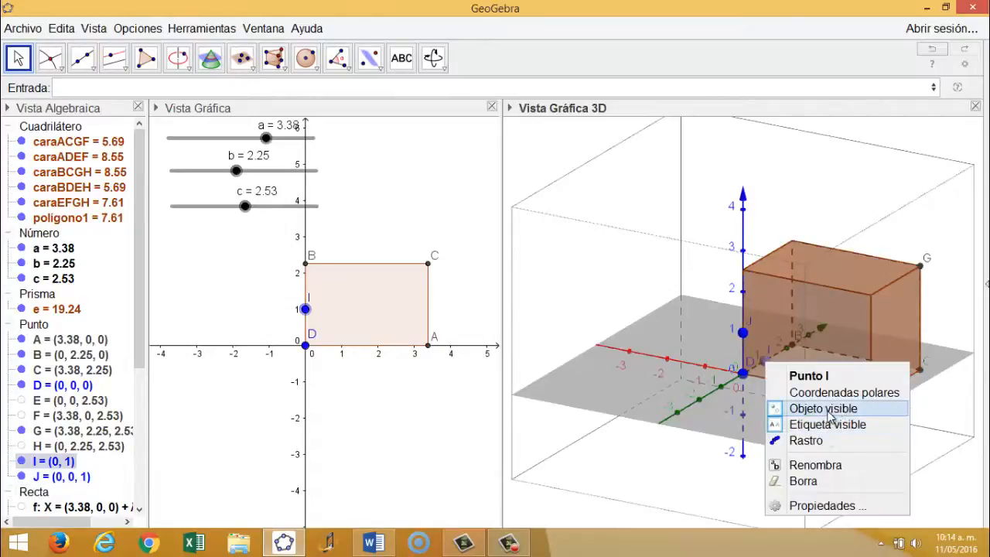
pyautogui.click(812, 480)
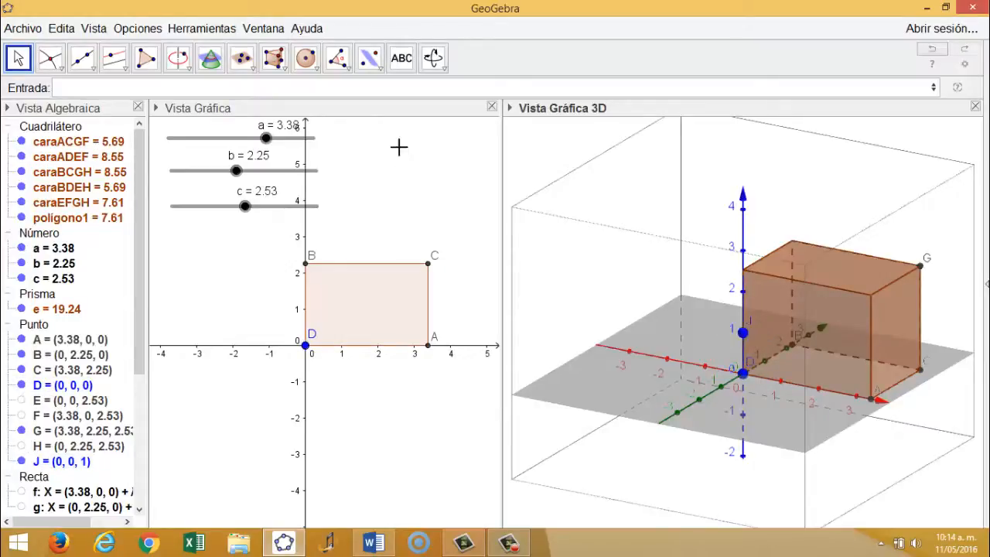
# Step: Draw a cylinder with its axis from the origin point D to point J at (0,0,1) and a radius of 0.5
pyautogui.click(273, 57)
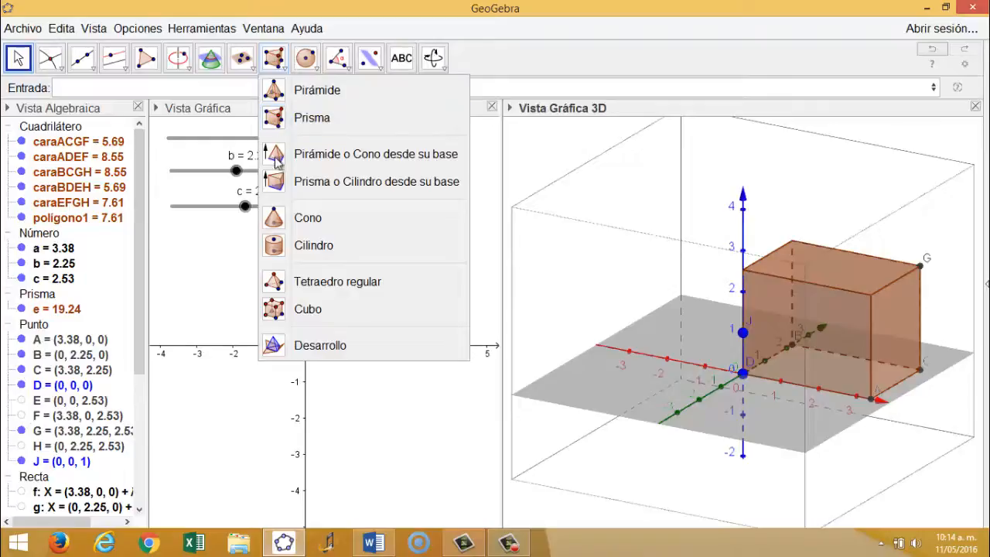
pyautogui.click(278, 246)
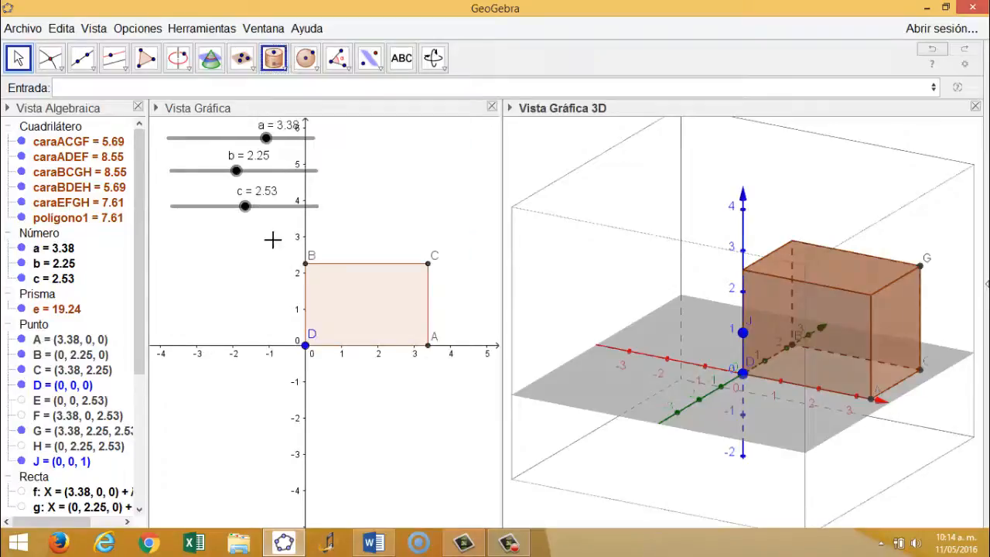
pyautogui.click(742, 375)
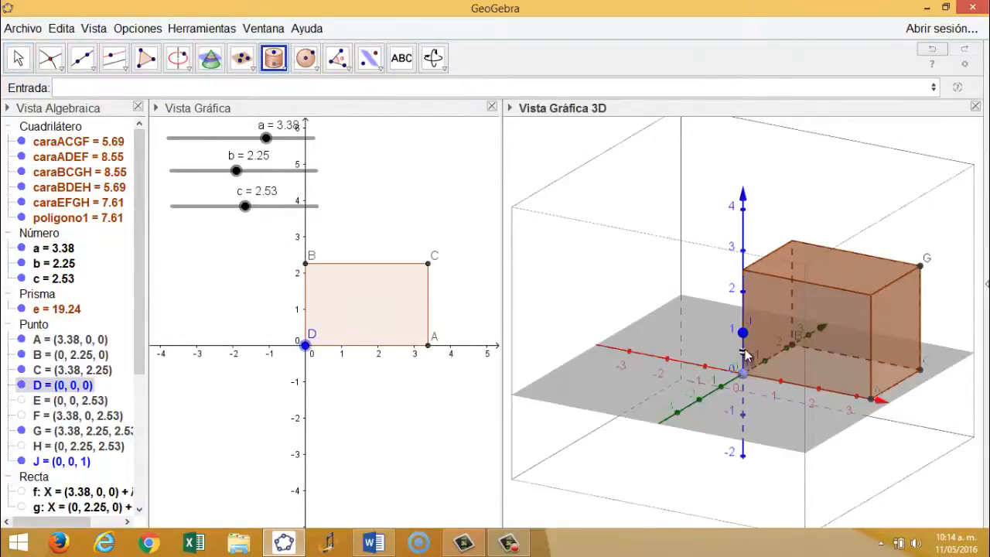
pyautogui.click(742, 332)
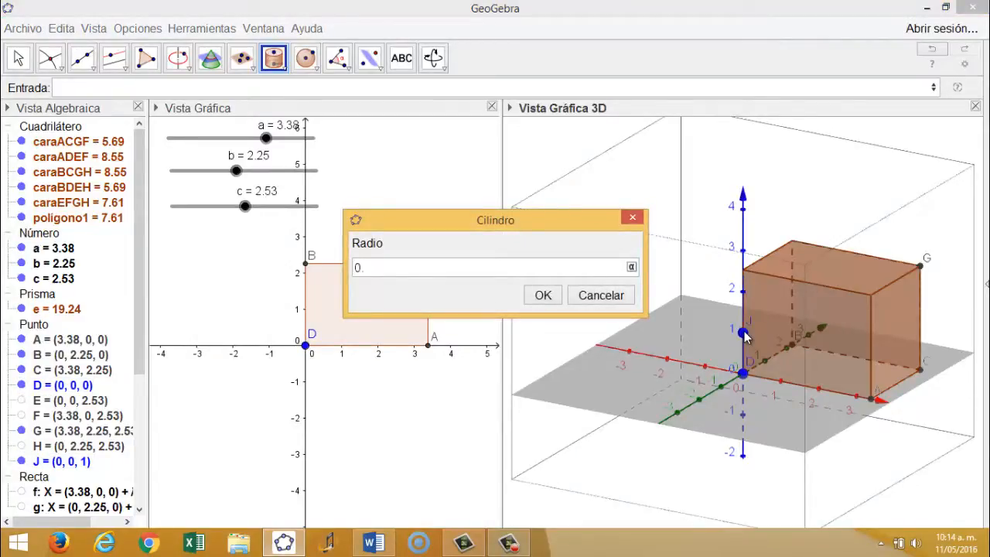
pyautogui.click(541, 296)
pyautogui.press('Escape')
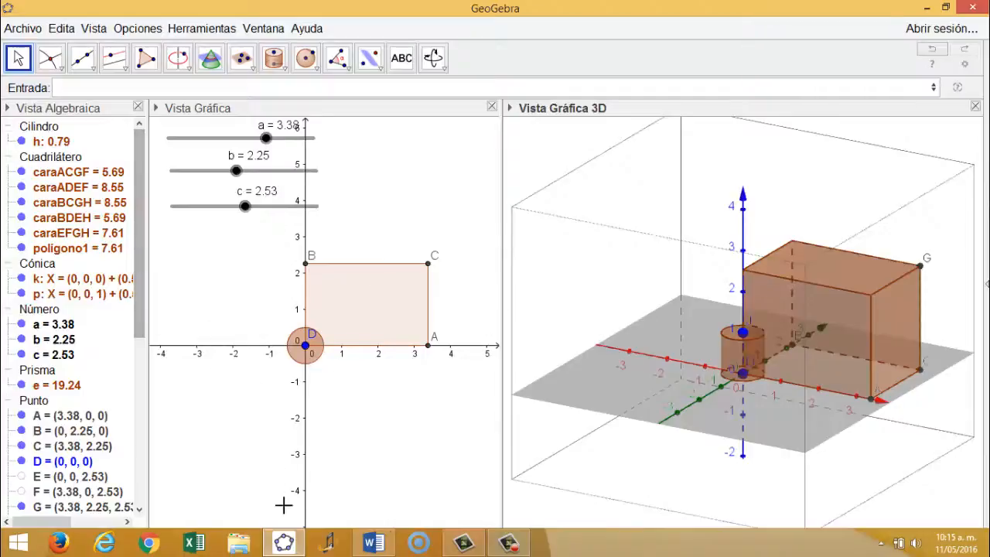
# Step: Consult the eighth instruction in the Word document about hiding the cylinder and drawing the vectors, and return to GeoGebra
pyautogui.click(371, 541)
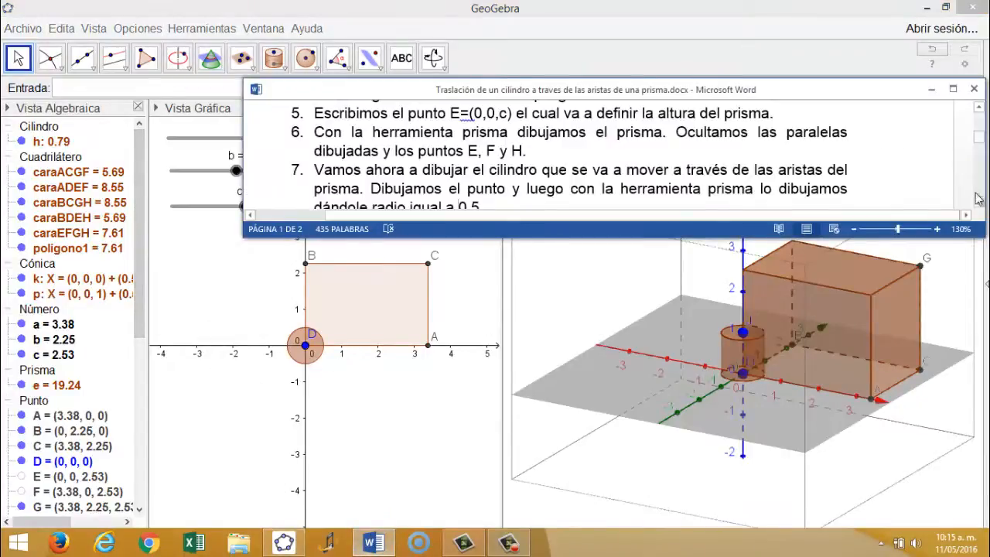
pyautogui.click(979, 204)
pyautogui.click(979, 204)
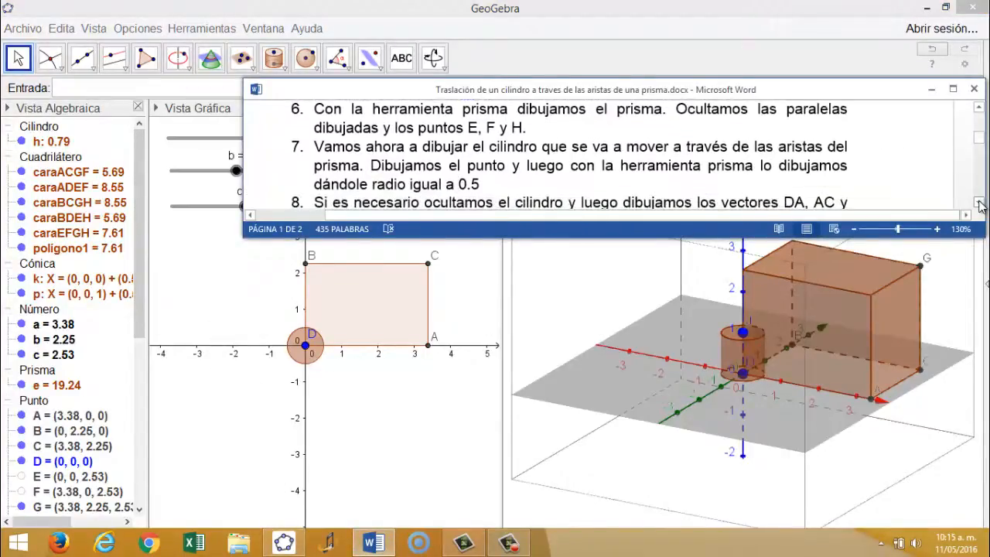
pyautogui.click(979, 204)
pyautogui.click(978, 204)
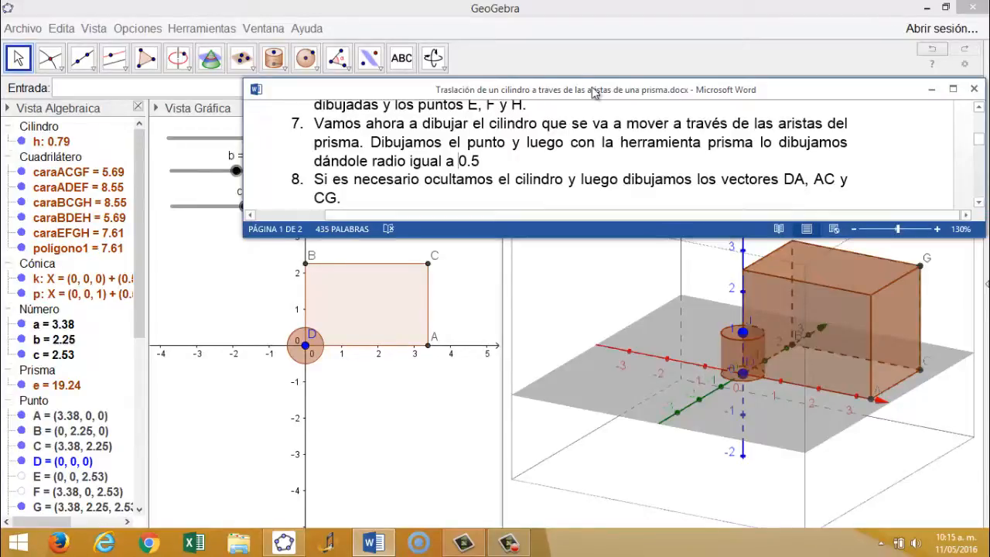
pyautogui.click(19, 57)
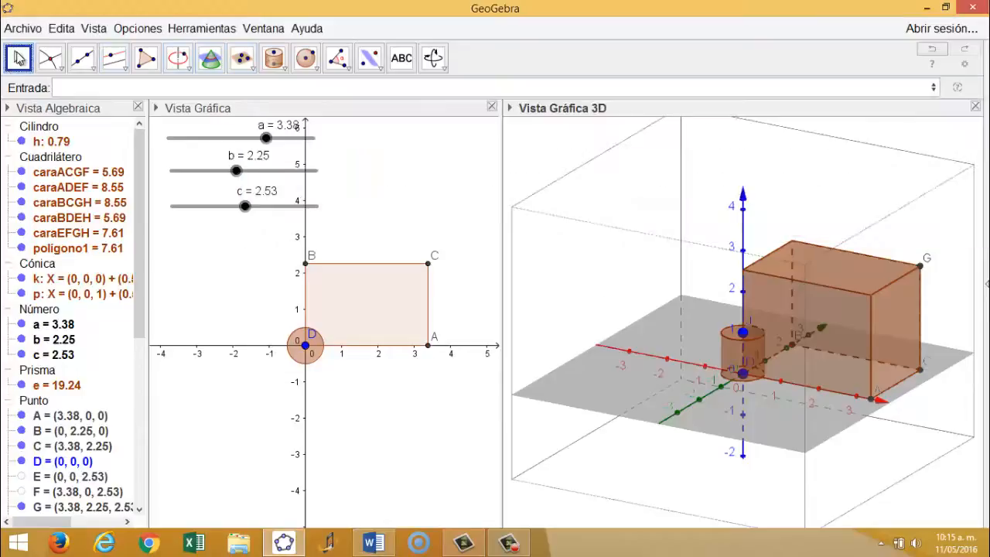
# Step: Hide the cylinder h and draw the vectors DA, AC and CG along the prism's edges in the 3D view
pyautogui.click(22, 141)
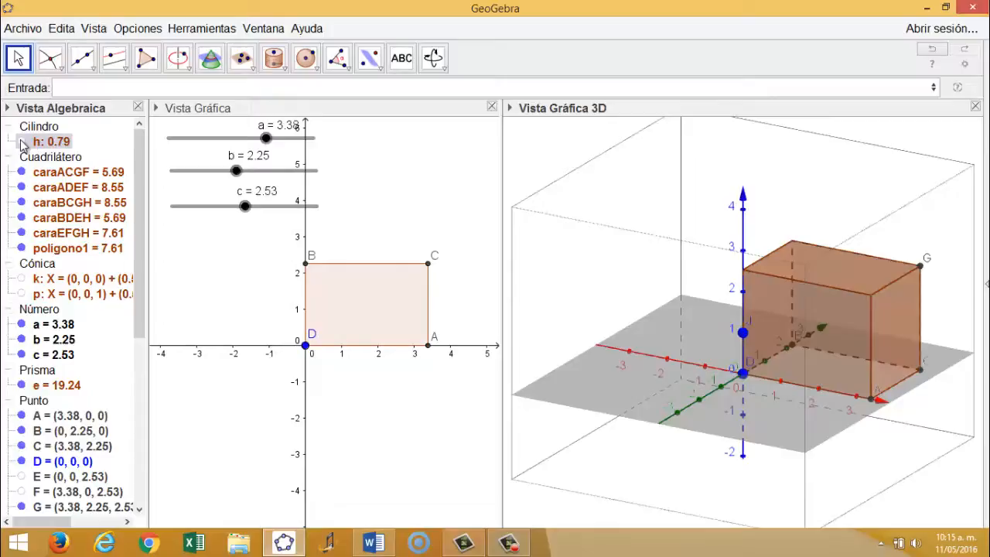
pyautogui.click(92, 72)
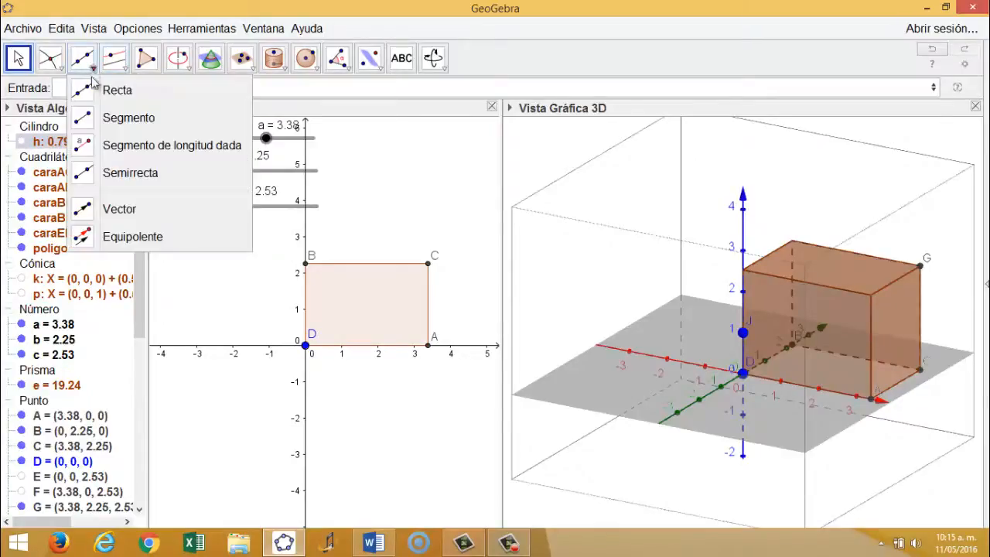
pyautogui.click(84, 209)
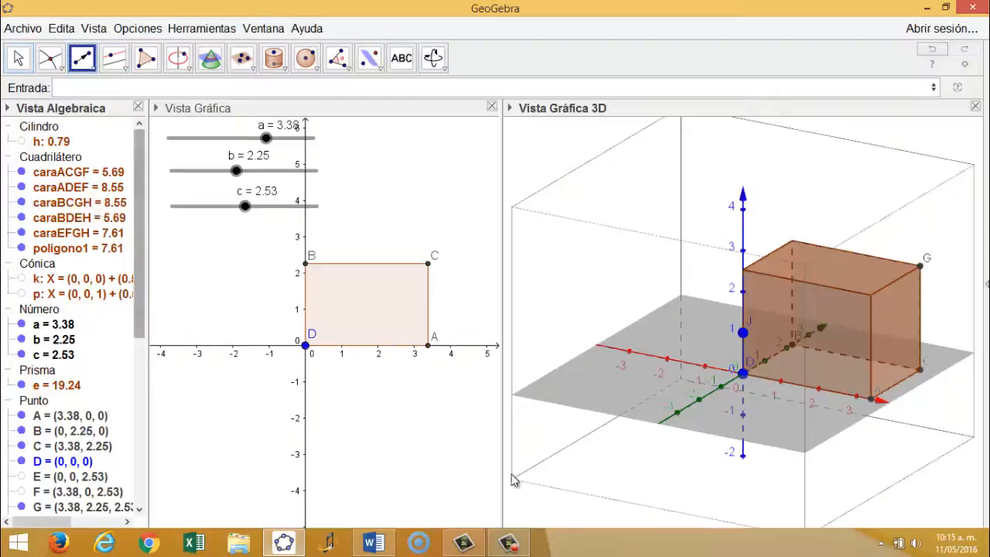
pyautogui.click(744, 375)
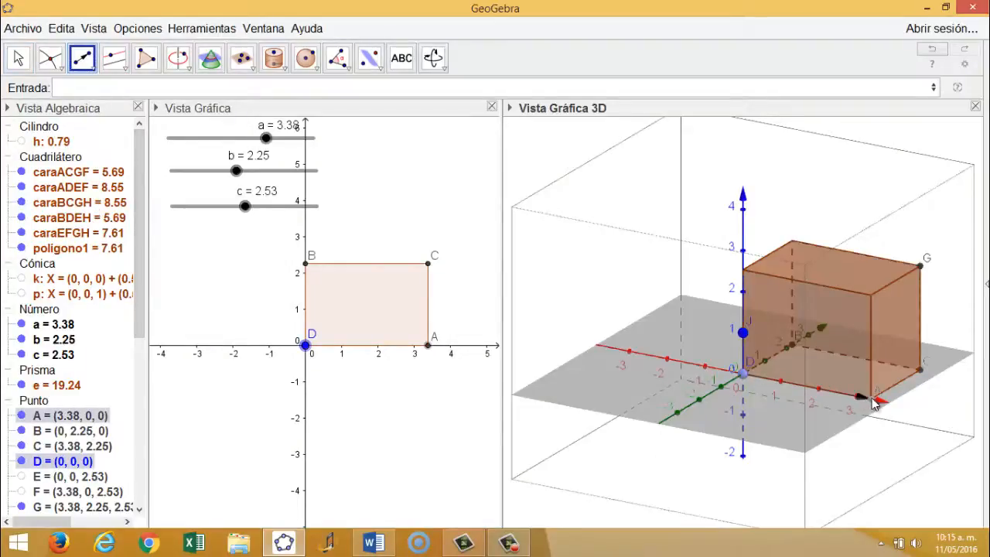
pyautogui.click(872, 402)
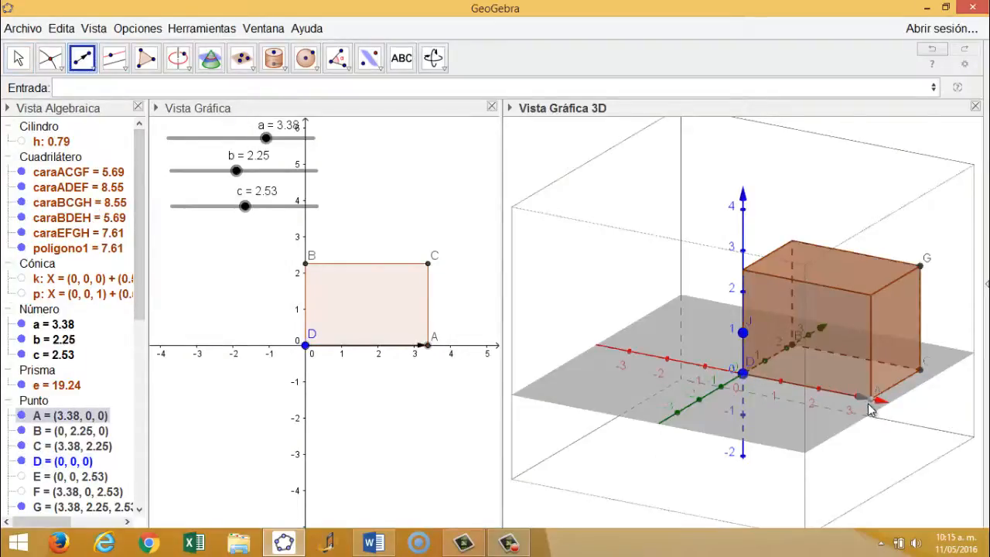
pyautogui.click(921, 371)
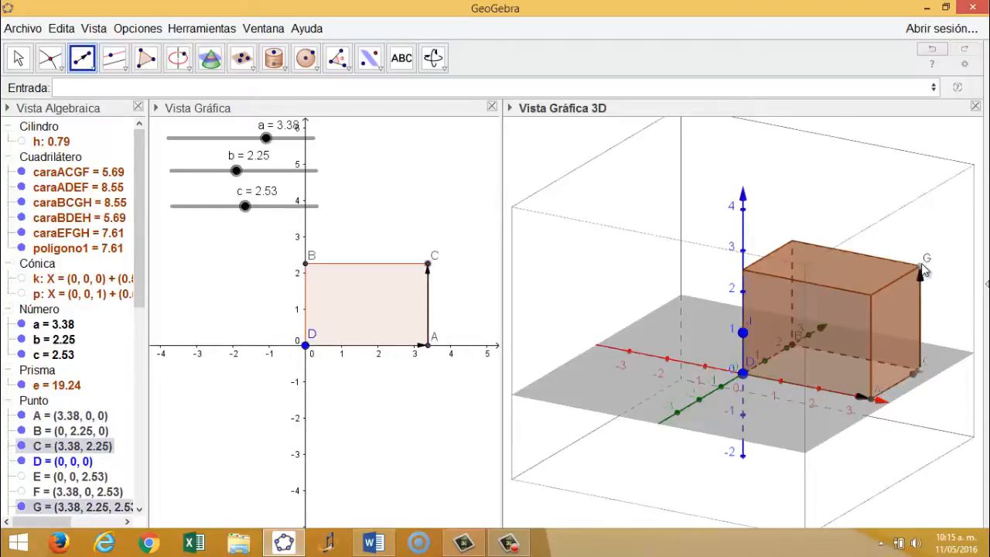
pyautogui.click(19, 58)
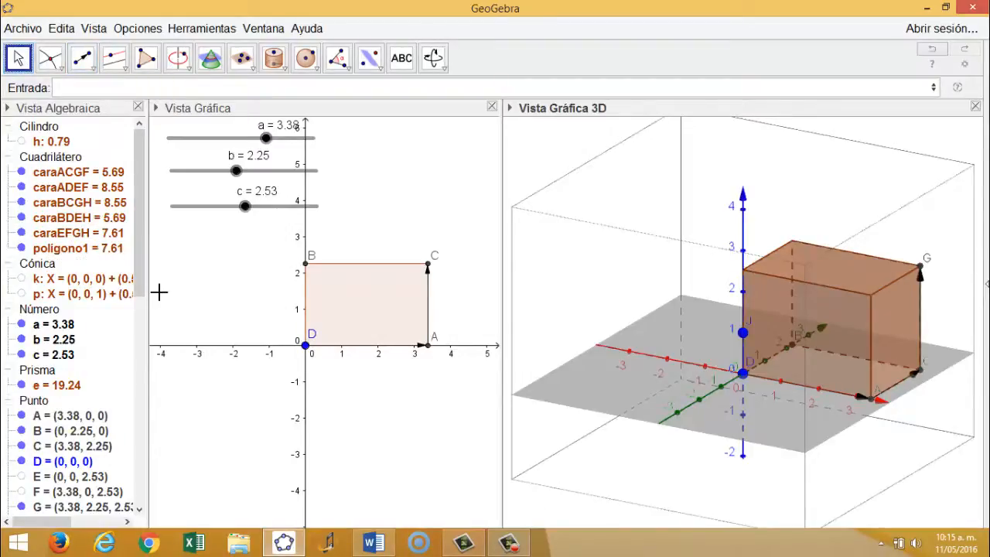
# Step: Hide the prism e to inspect the three vectors on their own, and show it again
pyautogui.click(22, 385)
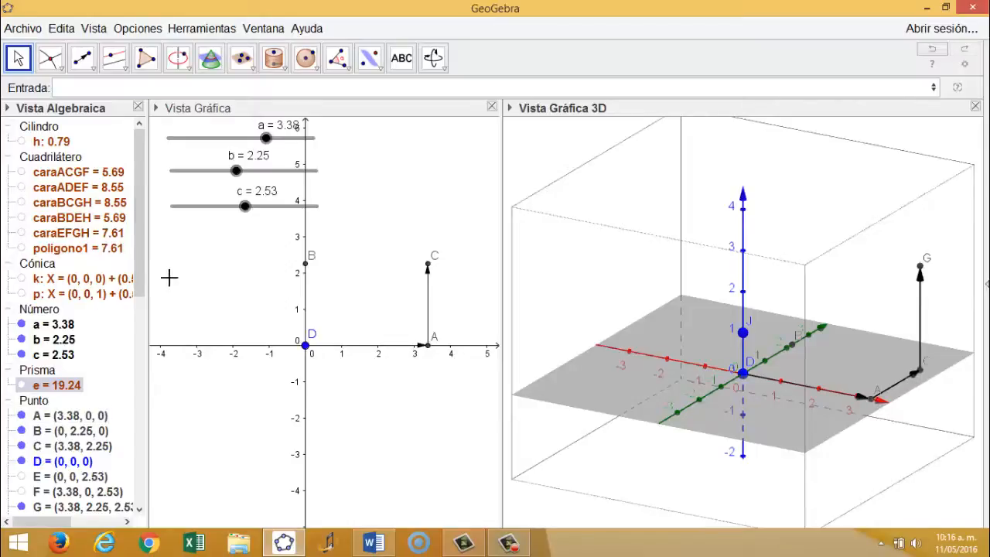
pyautogui.moveTo(142, 277); pyautogui.dragTo(162, 260)
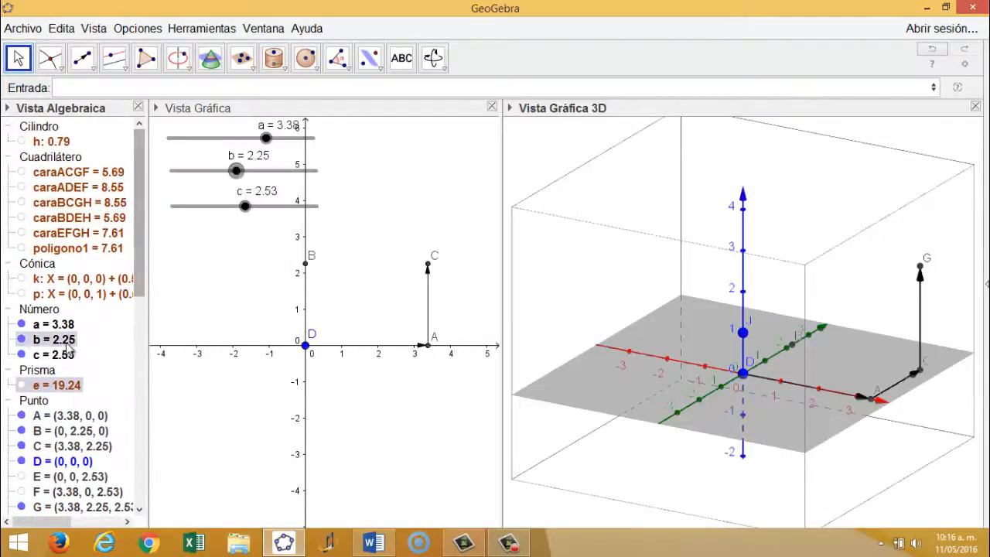
pyautogui.click(22, 385)
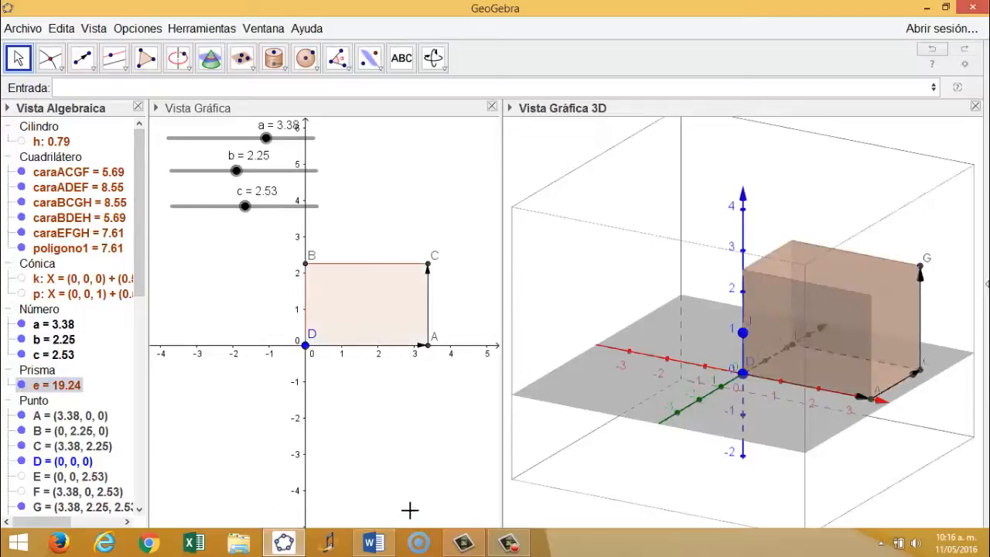
# Step: Consult the ninth instruction in the Word document about building the slider d, and return to GeoGebra
pyautogui.click(369, 544)
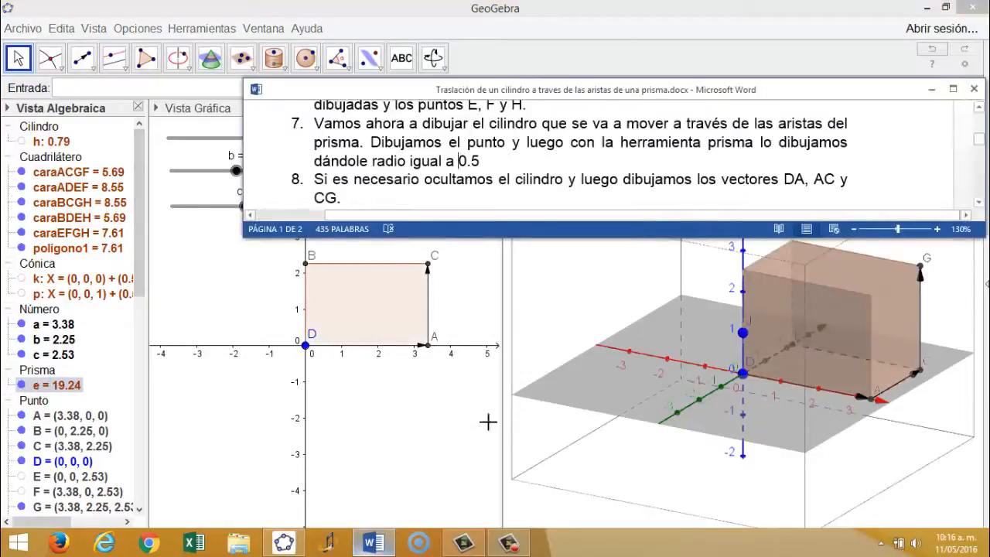
pyautogui.click(978, 202)
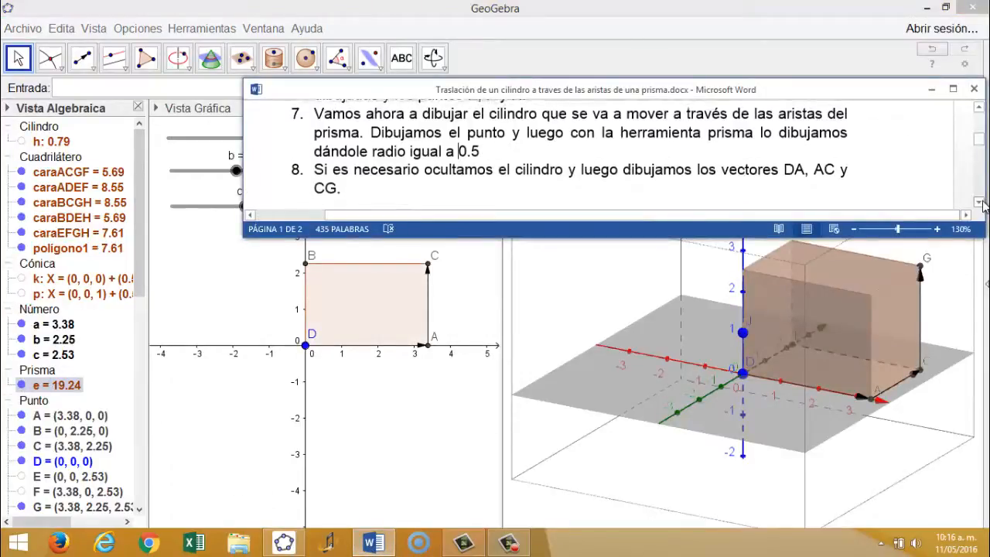
pyautogui.click(979, 202)
pyautogui.click(979, 202)
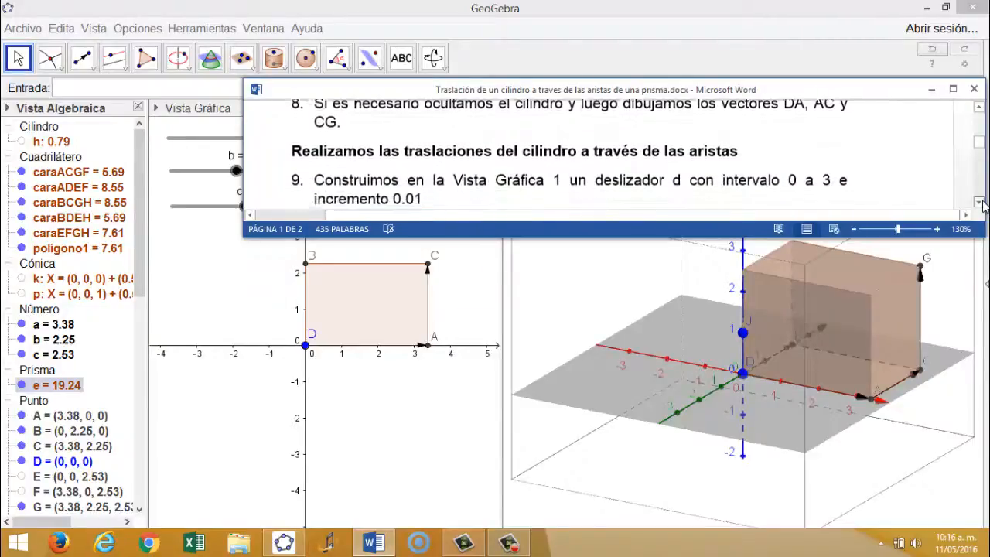
pyautogui.click(979, 201)
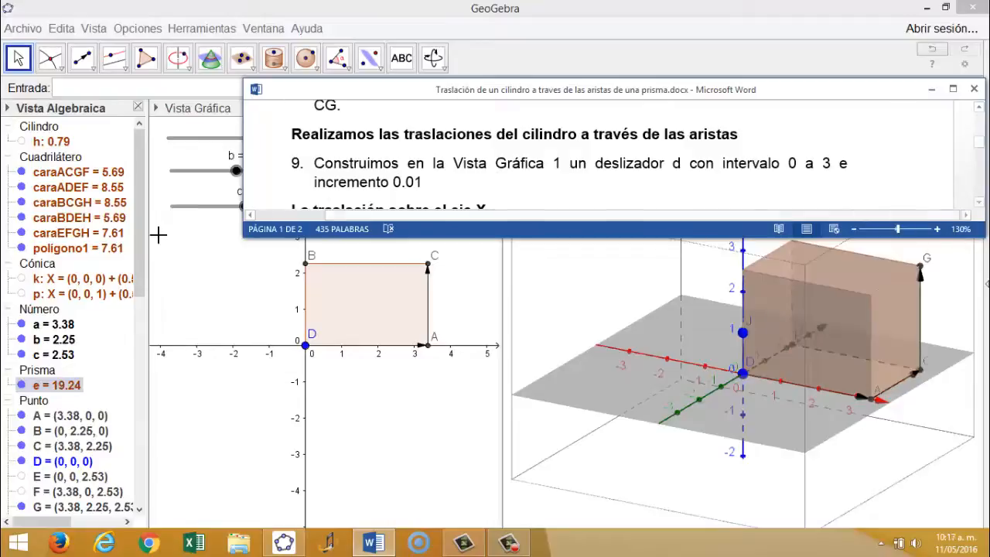
pyautogui.click(13, 56)
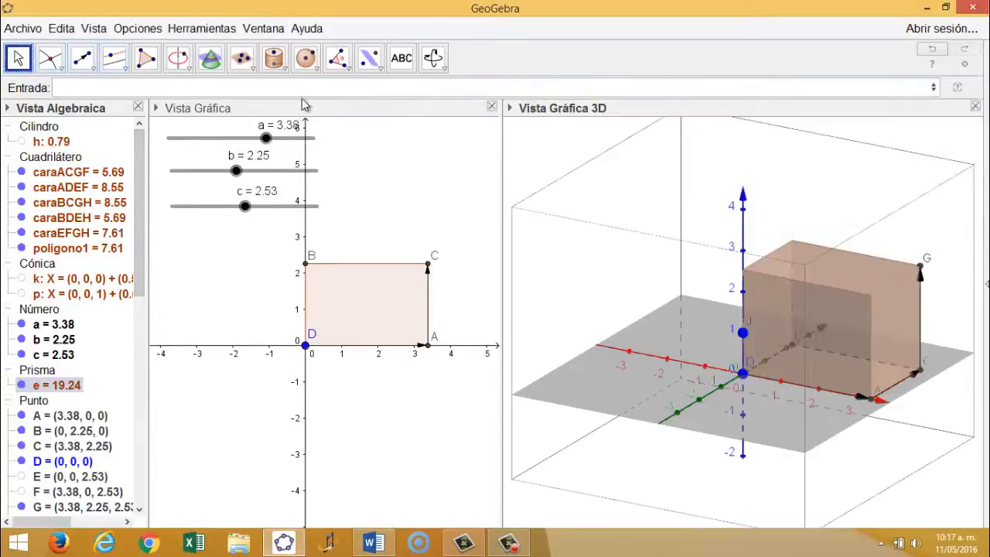
# Step: Create a number slider d in the 2D graphics view, below slider c, with interval 0 to 3 and increment 0.01
pyautogui.click(234, 116)
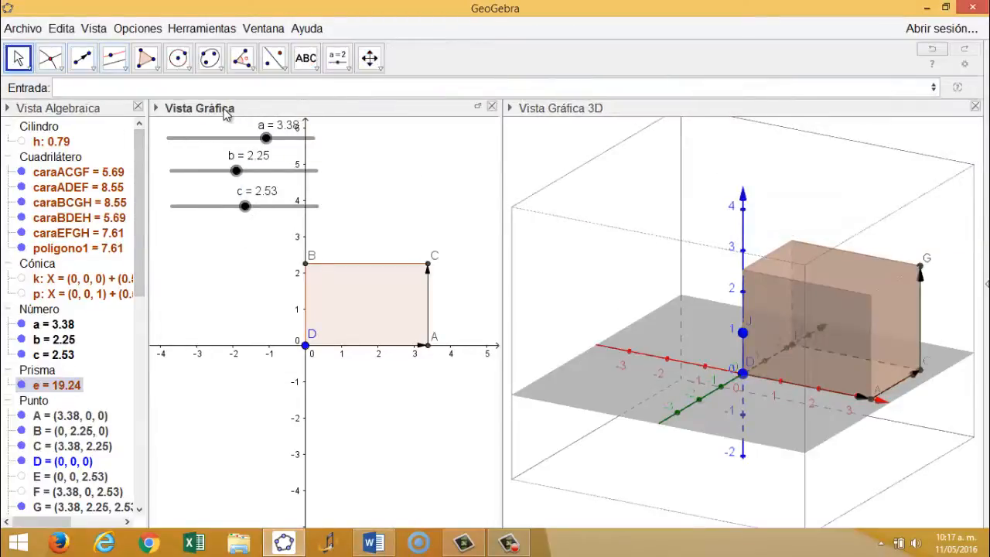
pyautogui.click(350, 69)
pyautogui.click(344, 96)
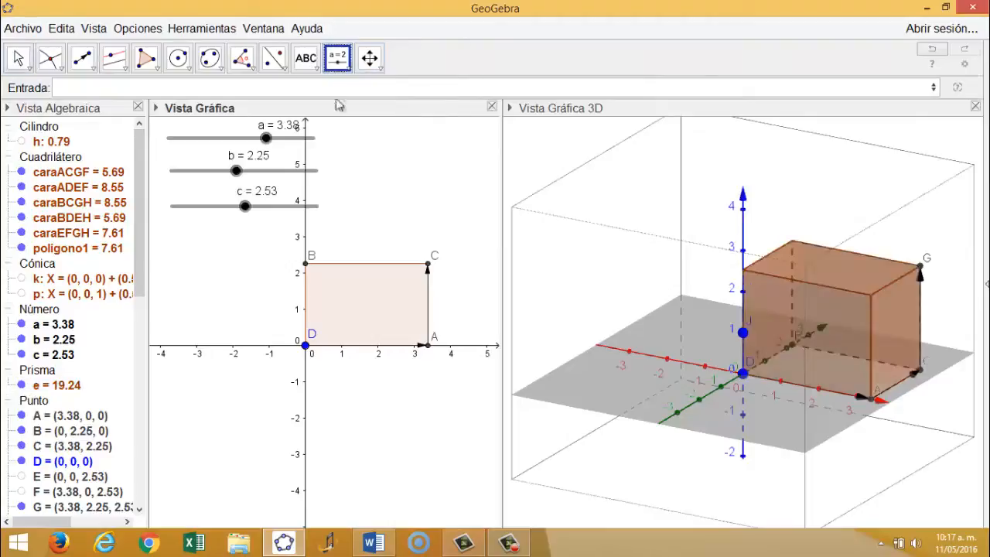
pyautogui.click(183, 232)
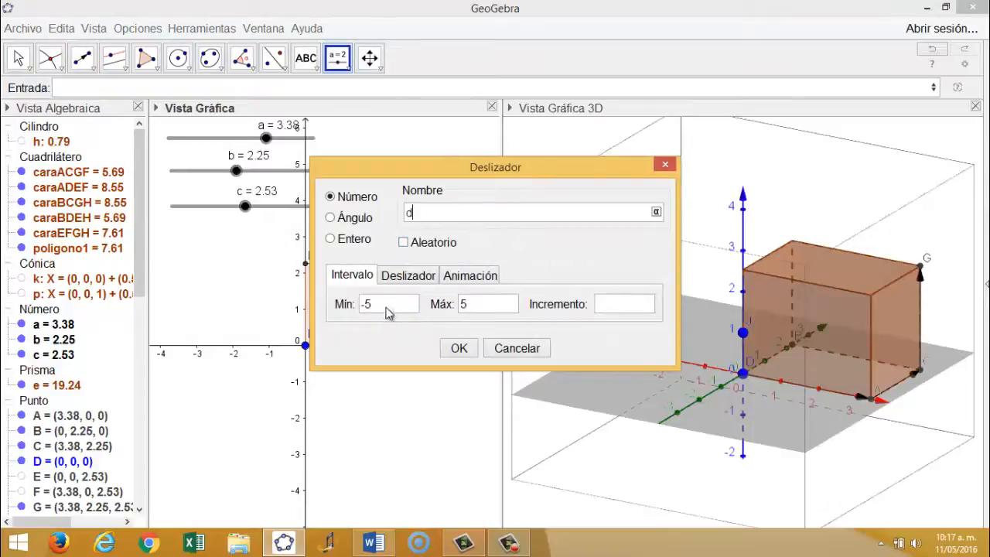
pyautogui.moveTo(386, 309); pyautogui.dragTo(347, 306)
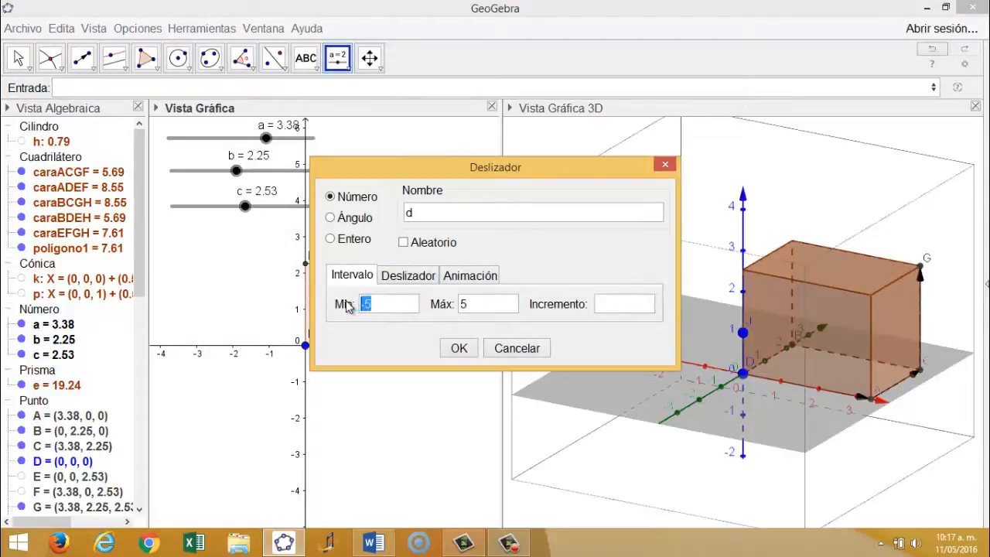
pyautogui.write('0')
pyautogui.moveTo(467, 304); pyautogui.dragTo(458, 304)
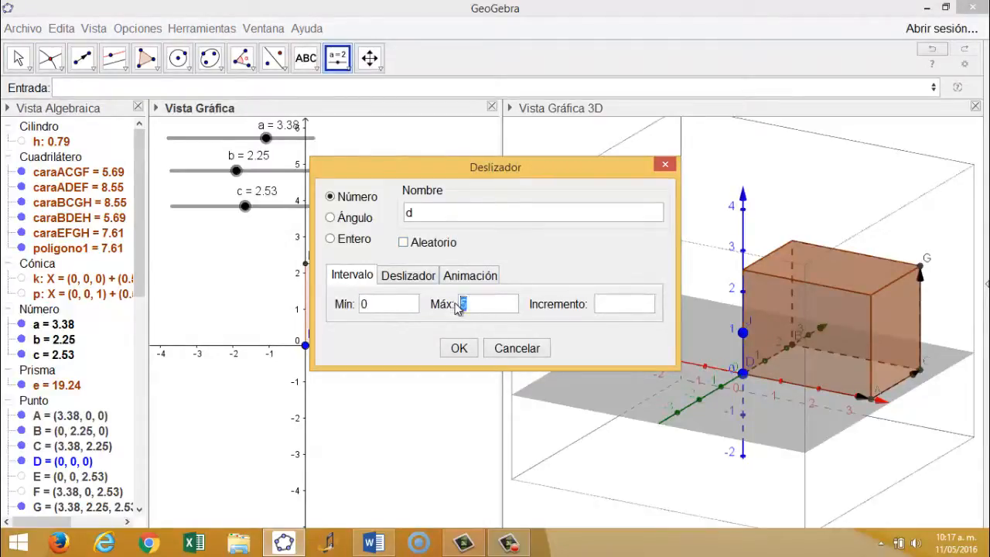
pyautogui.write('3')
pyautogui.click(610, 306)
pyautogui.click(457, 348)
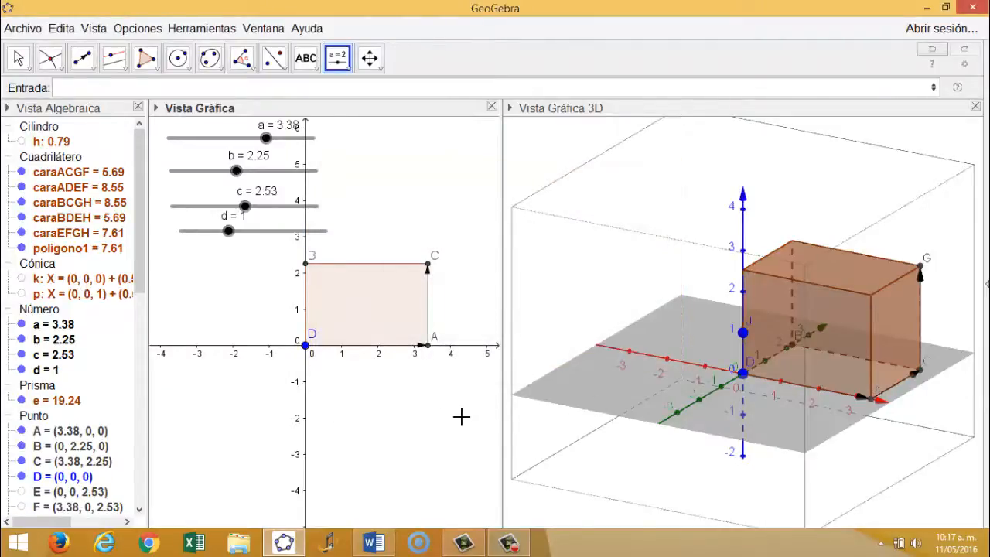
# Step: Consult the tenth instruction in the Word document about translating the cylinder along the X axis
pyautogui.click(372, 543)
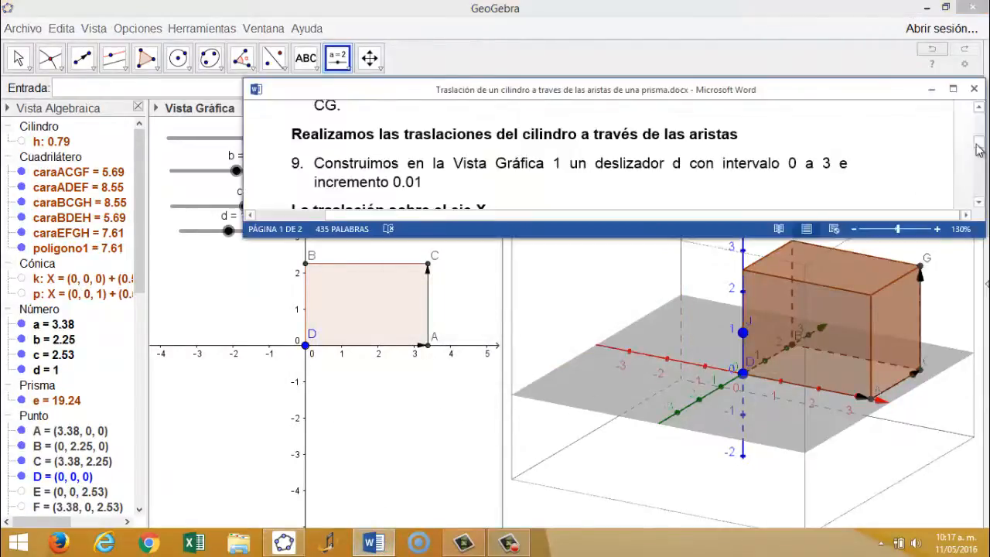
pyautogui.click(979, 203)
pyautogui.click(979, 203)
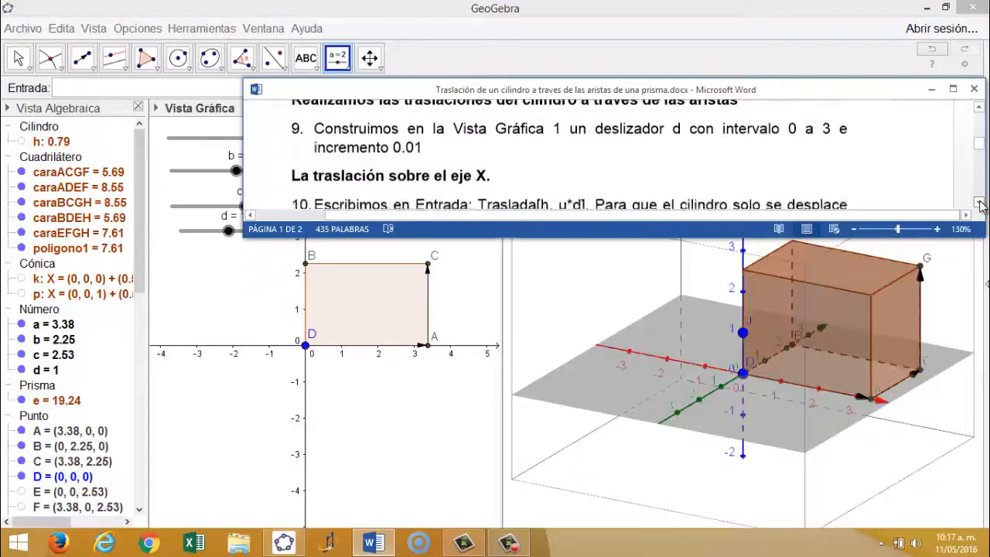
pyautogui.click(979, 203)
pyautogui.click(978, 203)
pyautogui.click(979, 203)
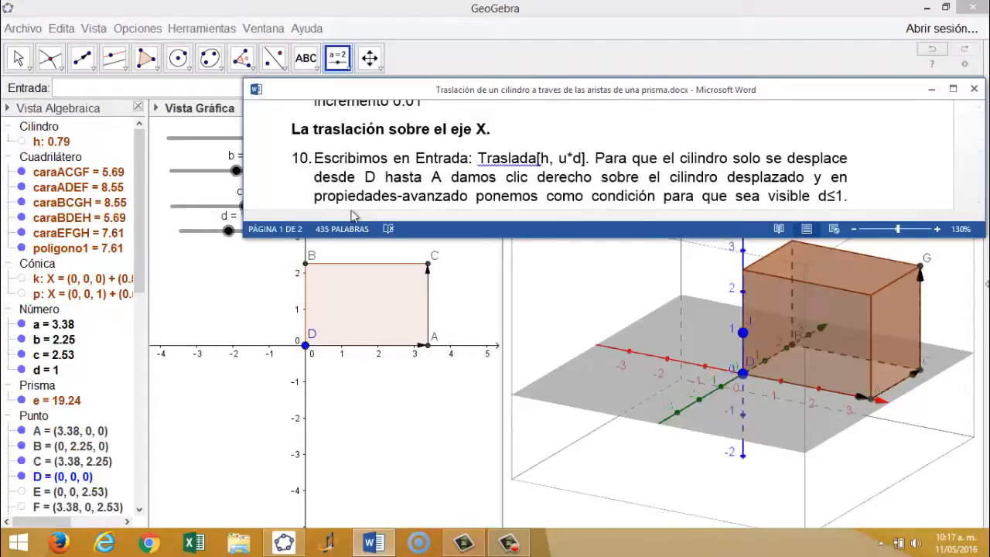
# Step: Return to GeoGebra and translate the cylinder h along edge DA by entering the command Traslada[h, u*d]
pyautogui.click(124, 87)
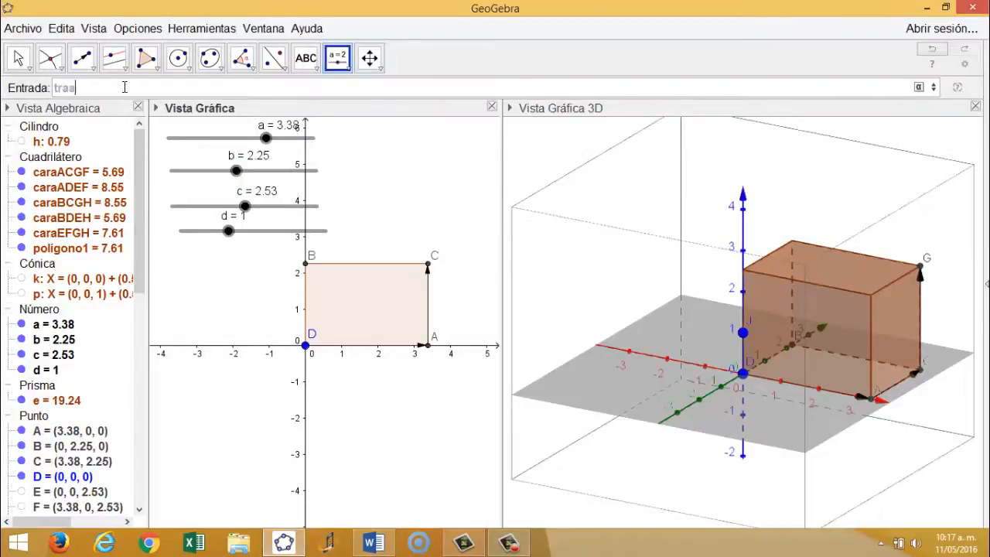
pyautogui.click(170, 106)
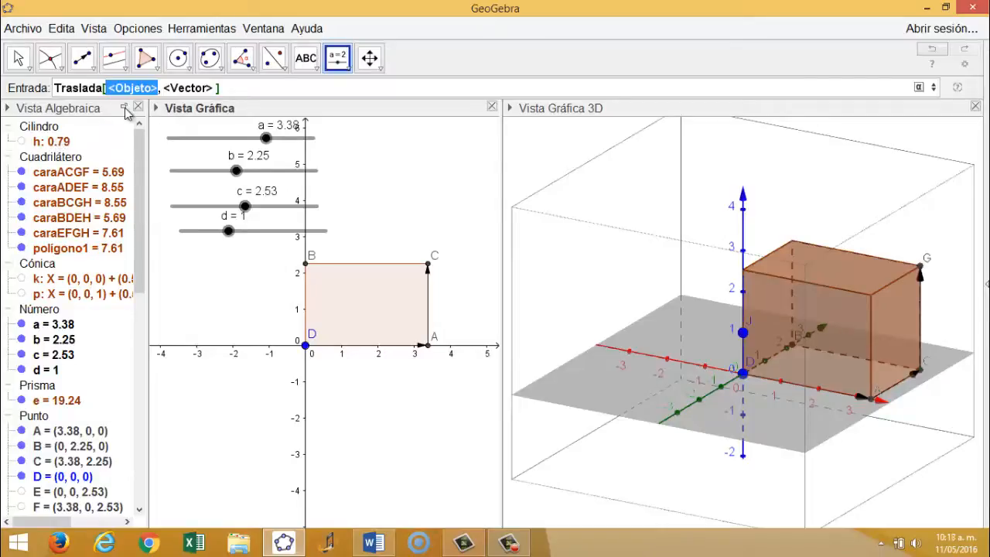
pyautogui.write('h')
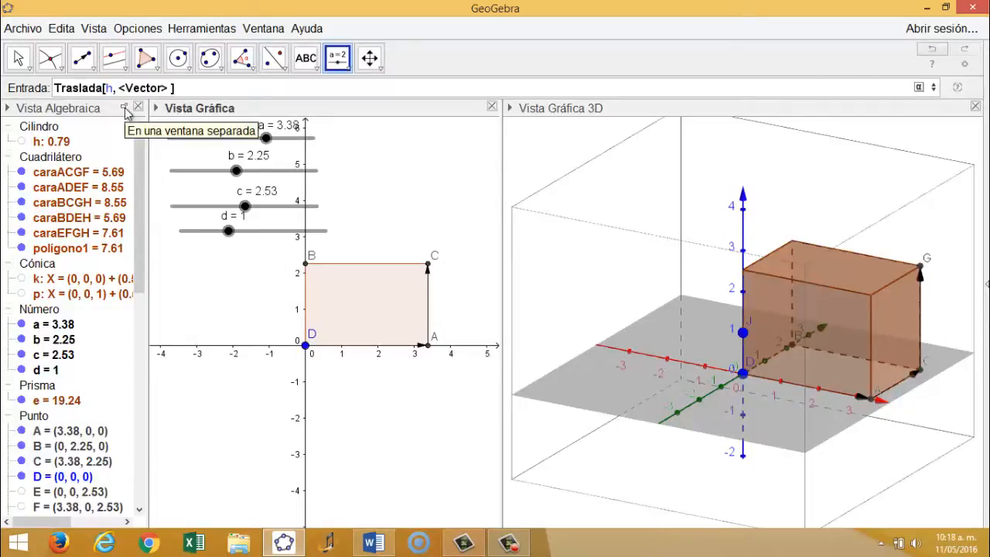
pyautogui.press('Tab')
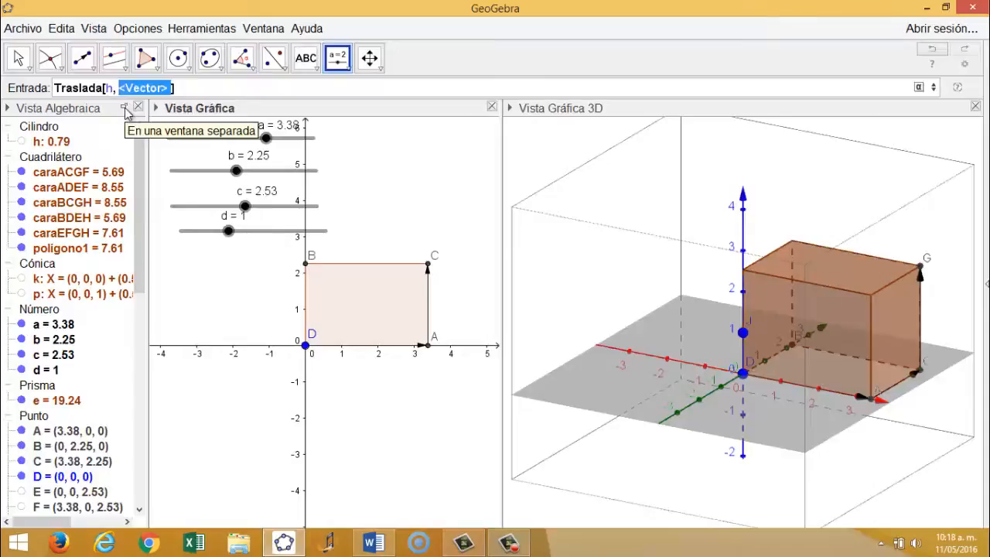
pyautogui.write('u*d')
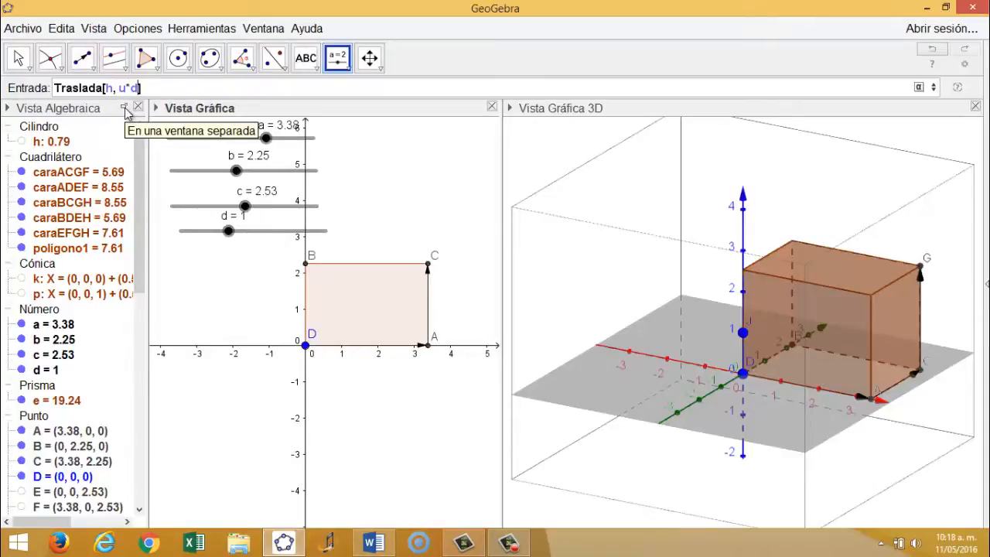
pyautogui.press('Return')
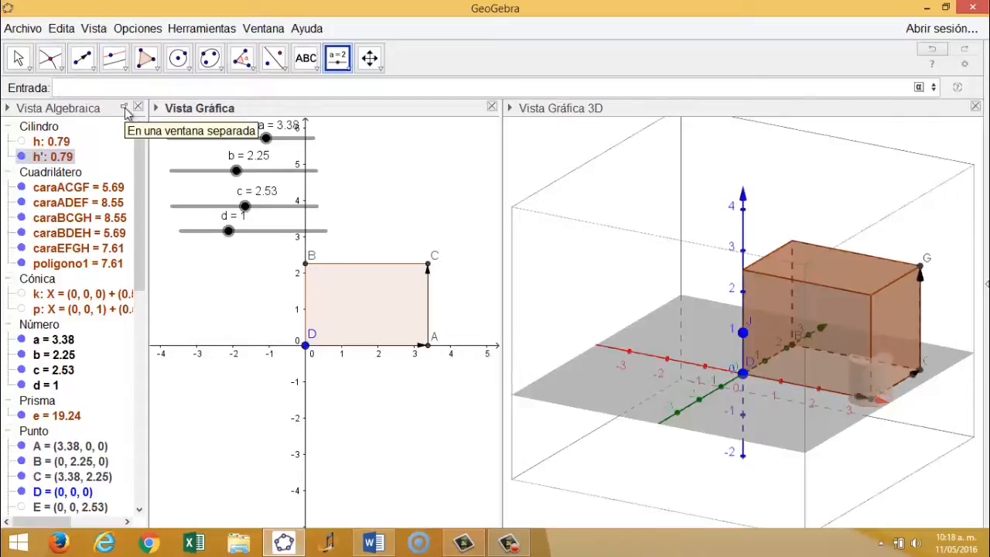
pyautogui.click(18, 57)
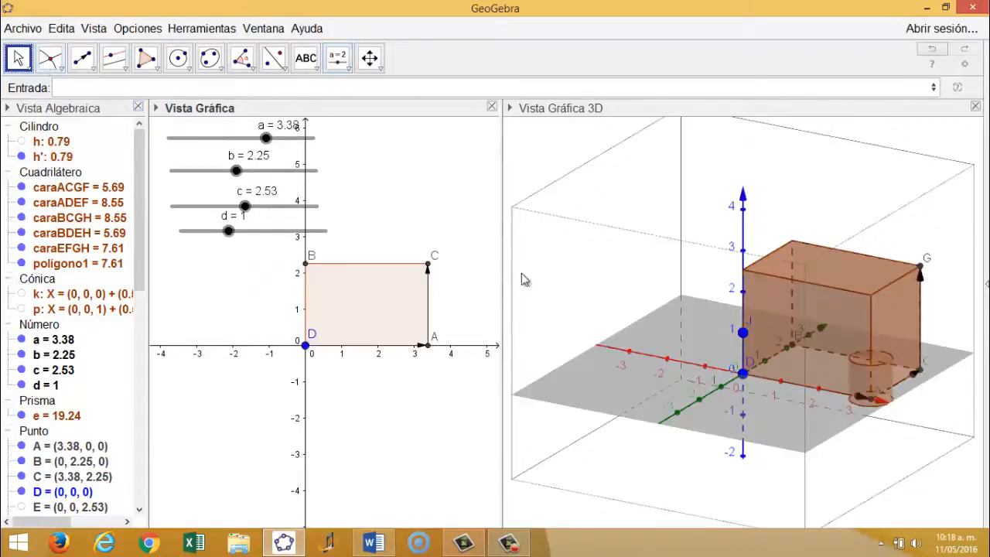
# Step: Test the cylinder's translation by moving slider d to 0 and on to 1.5
pyautogui.click(228, 232)
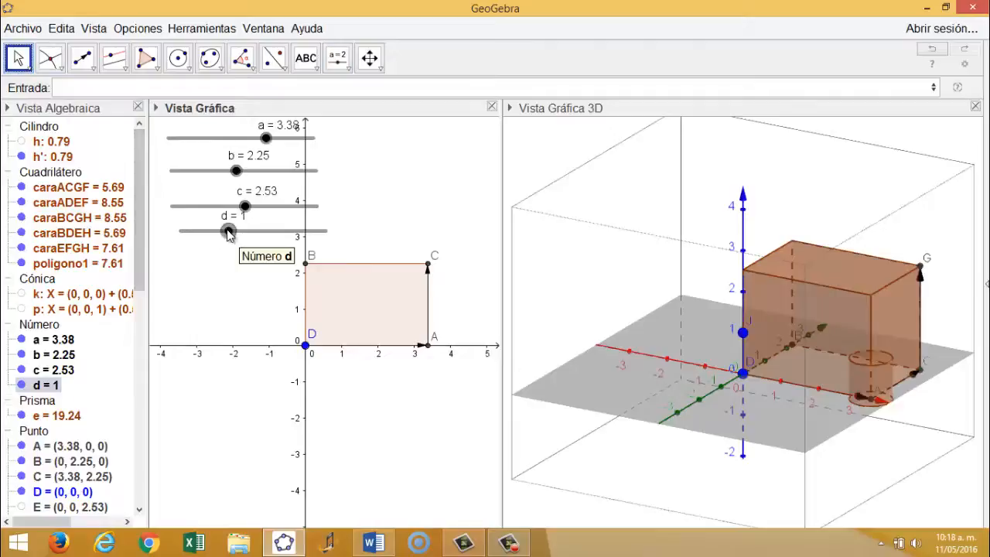
pyautogui.moveTo(228, 233); pyautogui.dragTo(180, 233)
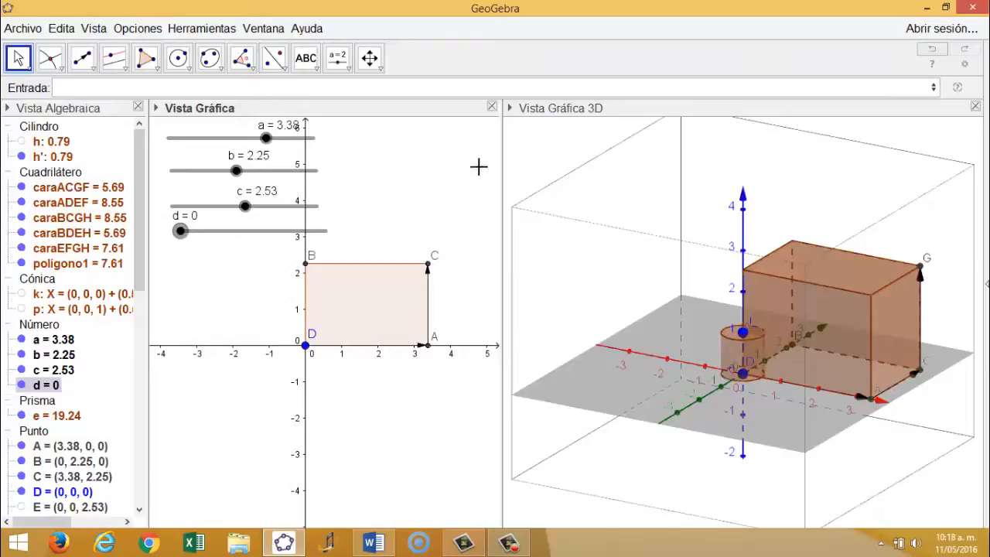
pyautogui.click(369, 59)
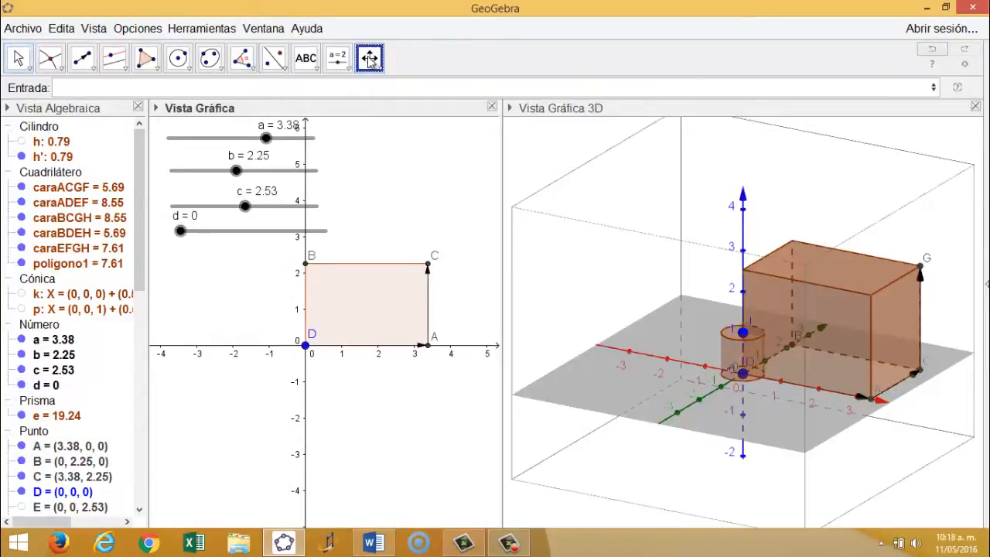
pyautogui.moveTo(652, 212); pyautogui.dragTo(584, 209)
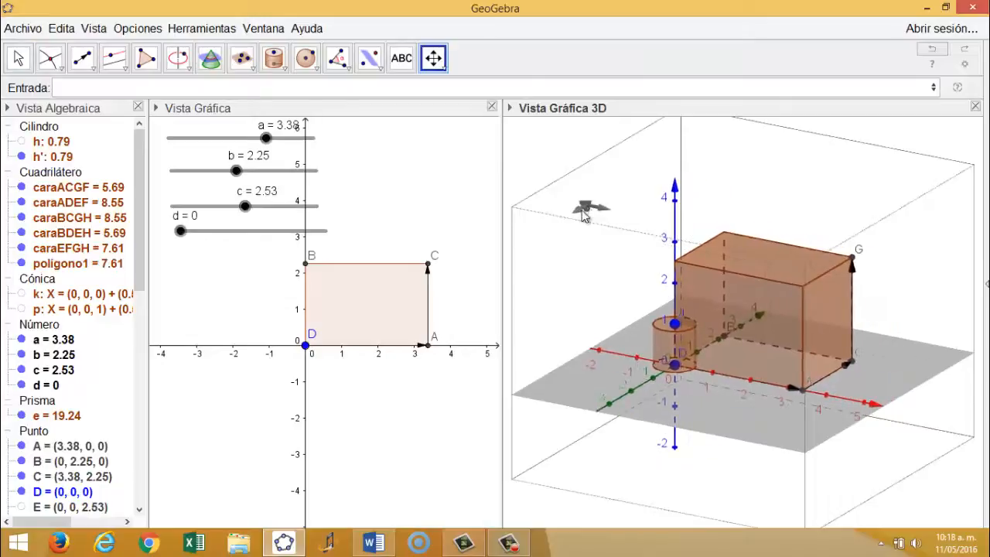
pyautogui.click(19, 58)
pyautogui.click(179, 231)
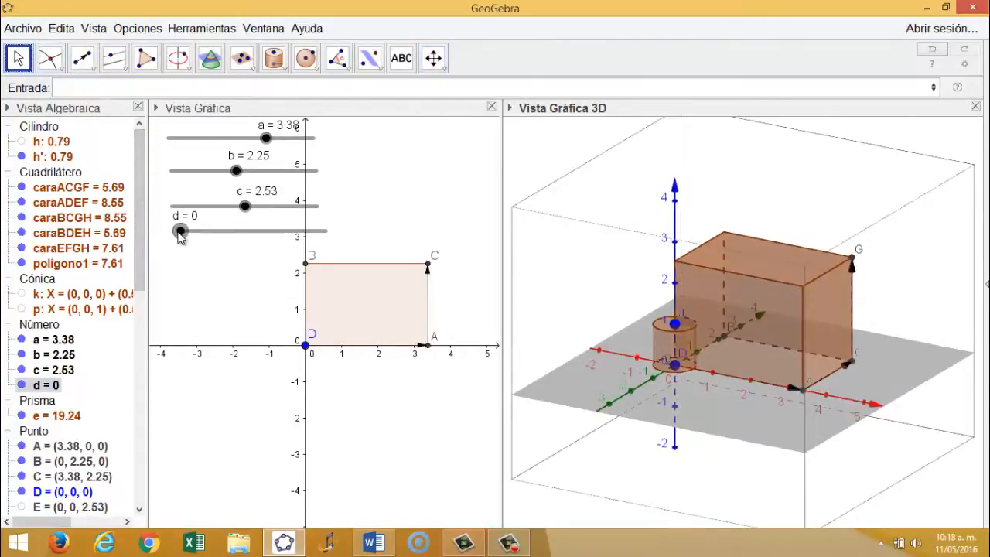
pyautogui.moveTo(180, 232); pyautogui.dragTo(255, 256)
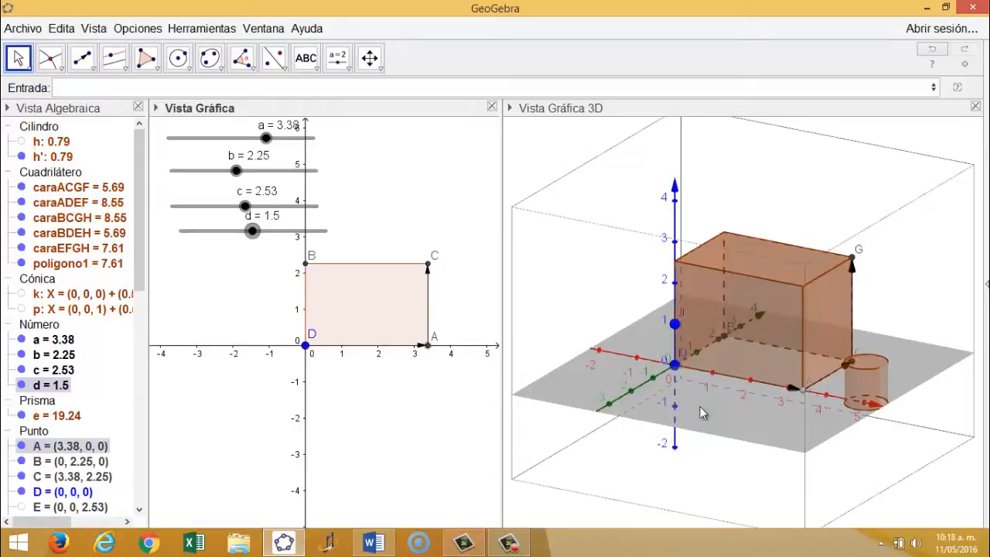
# Step: Consult the tenth instruction in the Word document about the translated cylinder's visibility condition, and return to GeoGebra
pyautogui.click(371, 543)
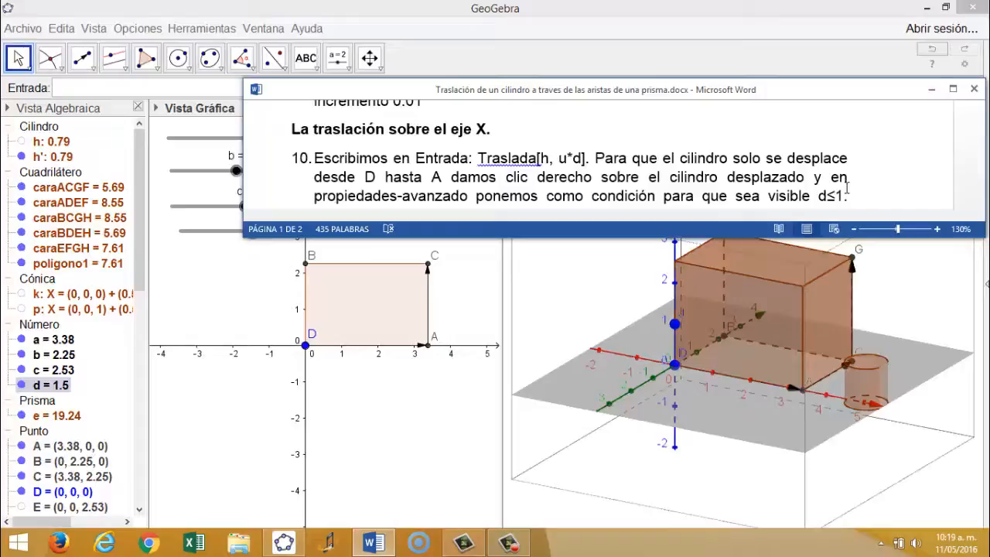
pyautogui.click(31, 59)
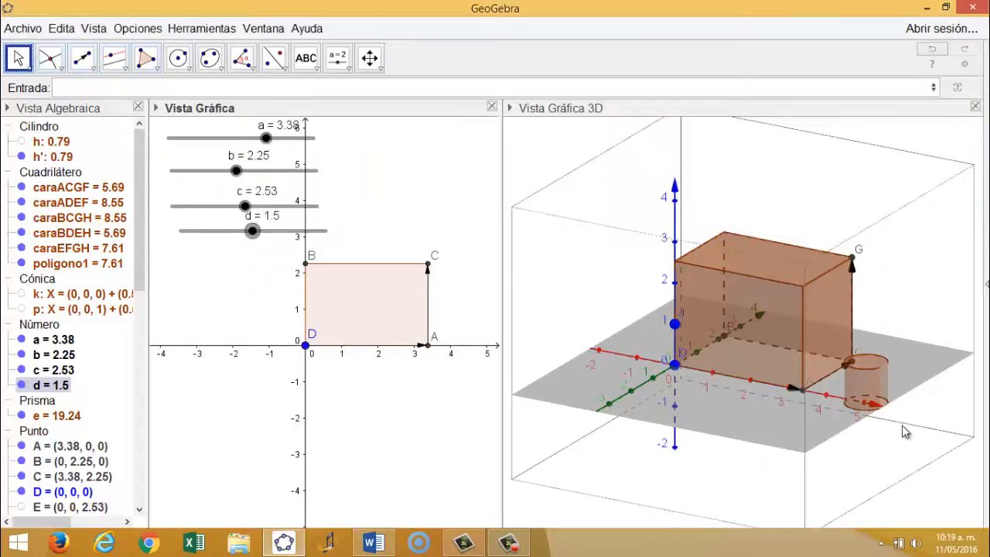
pyautogui.rightClick(864, 392)
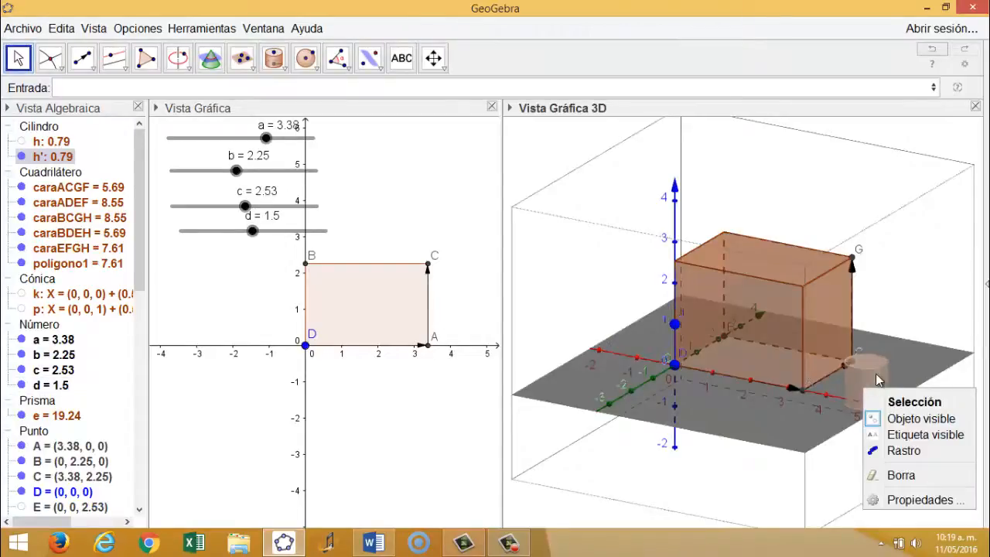
pyautogui.click(876, 374)
pyautogui.rightClick(876, 374)
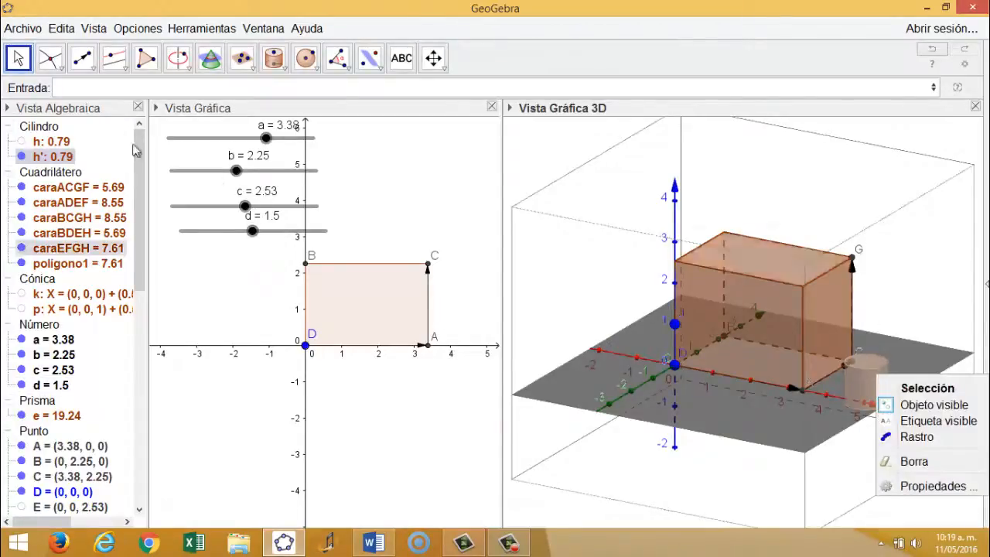
pyautogui.click(20, 58)
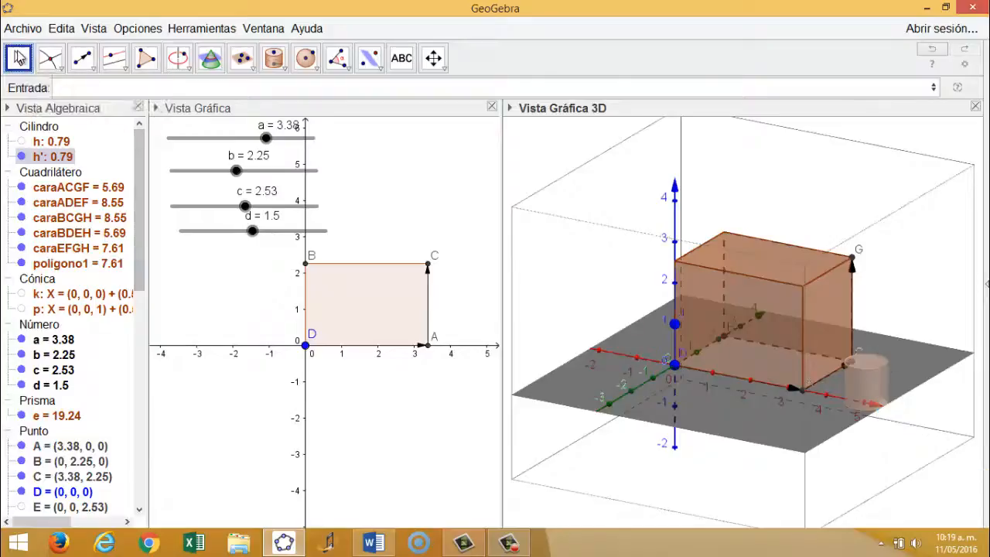
pyautogui.click(930, 211)
# Step: Give the translated cylinder h' the show condition d≤1, and check it by moving slider d to 0 and on to 0.42
pyautogui.click(876, 388)
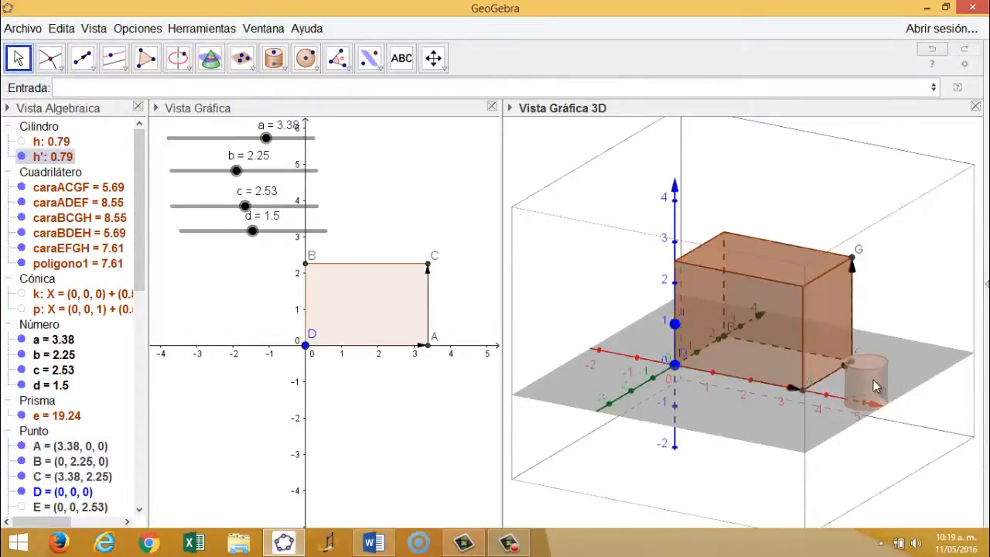
pyautogui.rightClick(876, 387)
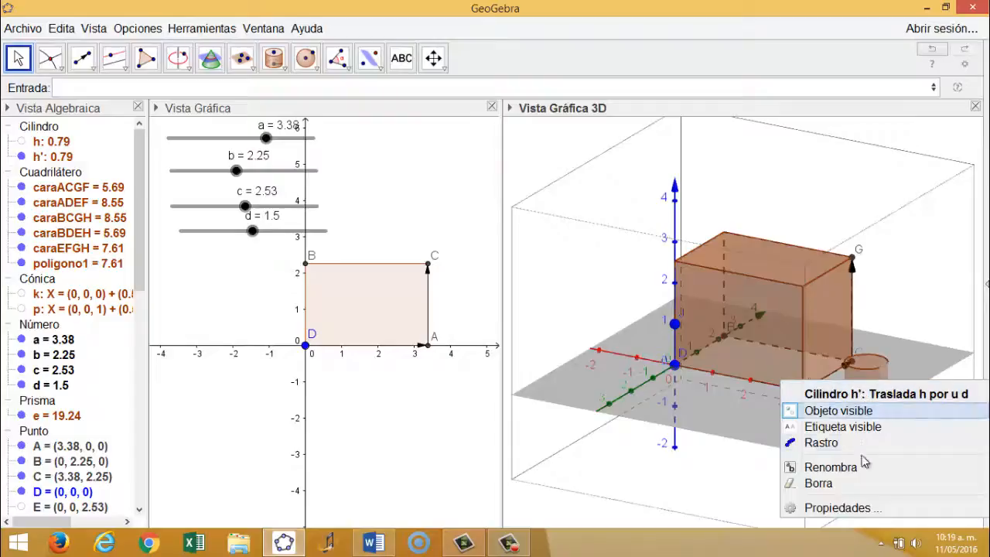
pyautogui.click(866, 508)
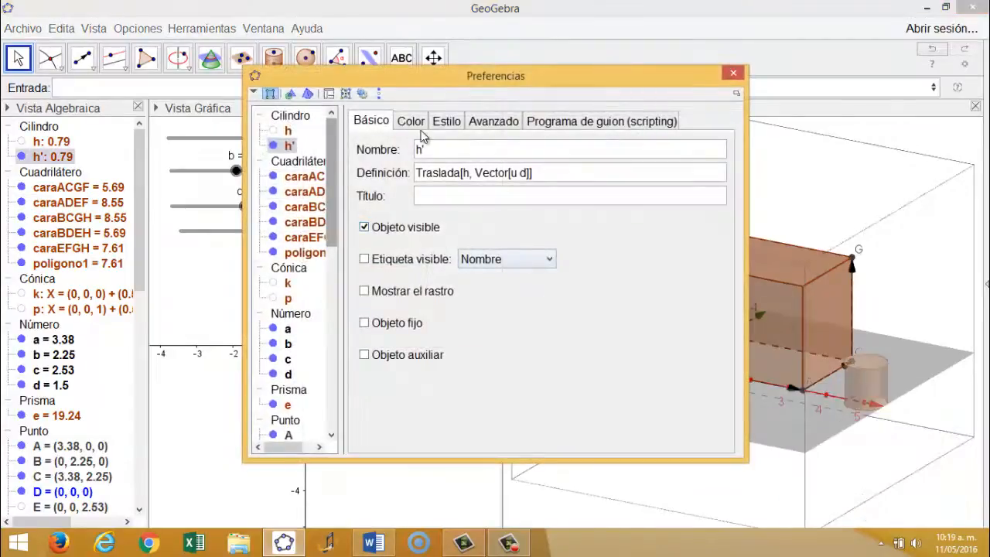
pyautogui.click(480, 125)
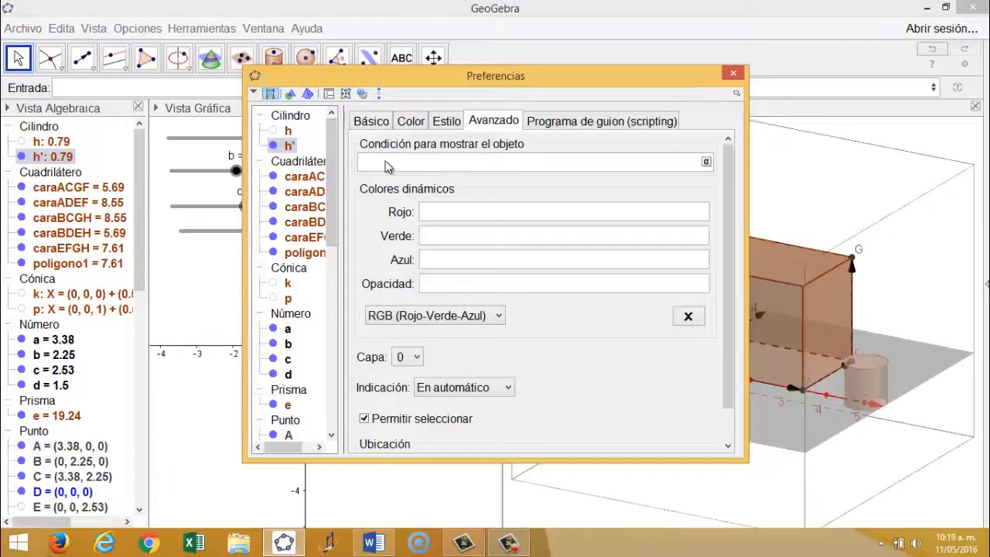
pyautogui.click(387, 163)
pyautogui.write('d')
pyautogui.click(706, 162)
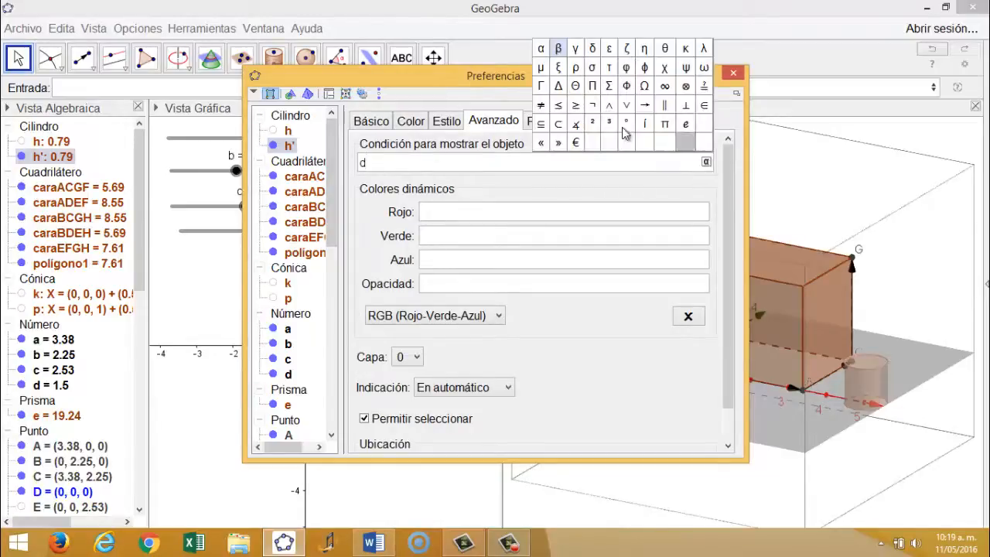
pyautogui.click(560, 105)
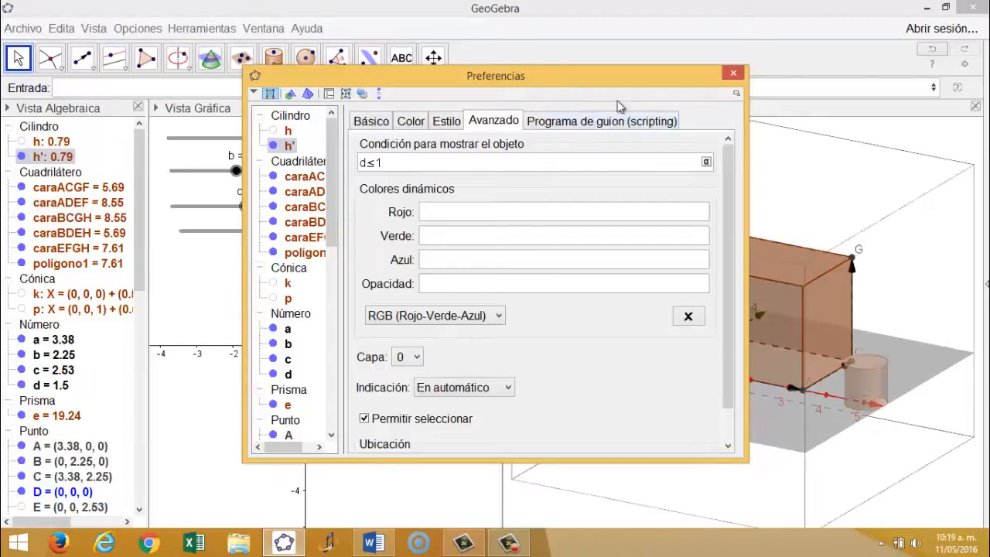
pyautogui.click(732, 73)
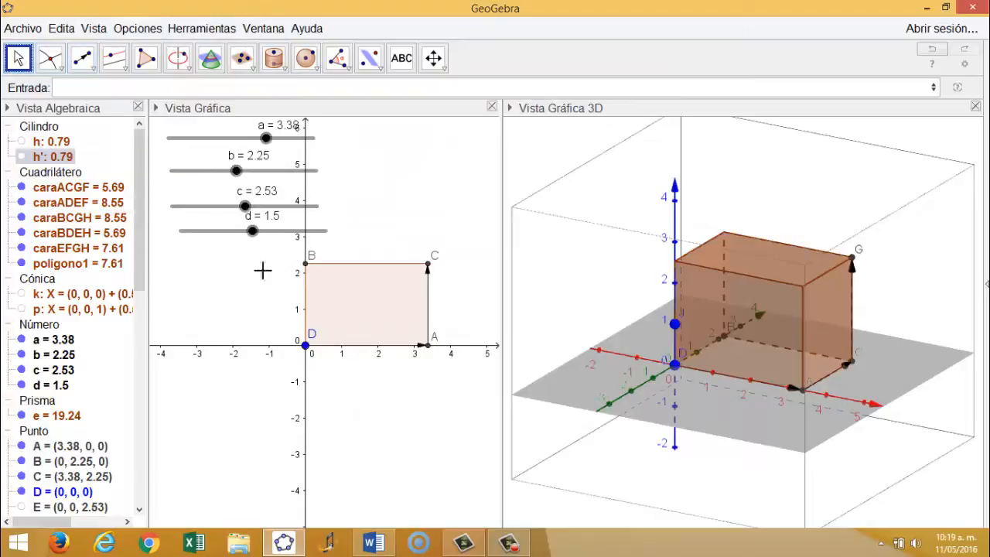
pyautogui.moveTo(254, 231); pyautogui.dragTo(178, 233)
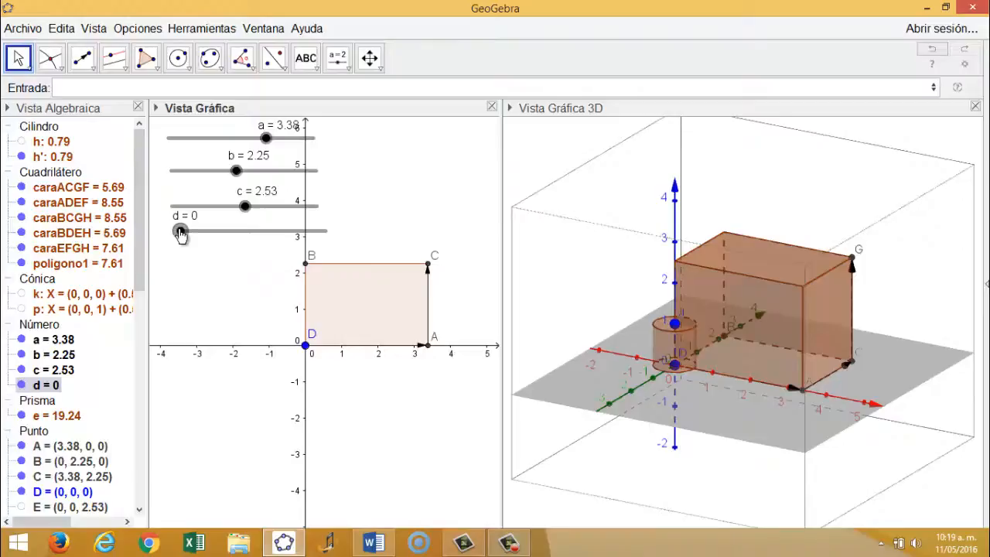
pyautogui.moveTo(179, 233); pyautogui.dragTo(201, 240)
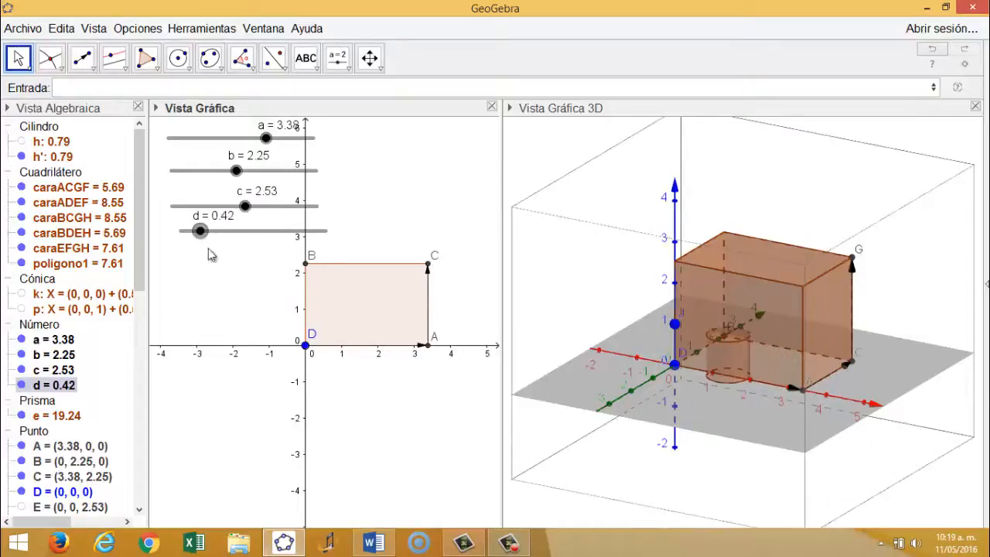
# Step: Consult the eleventh instruction in the Word document about translating the cylinder parallel to the Y axis
pyautogui.click(377, 545)
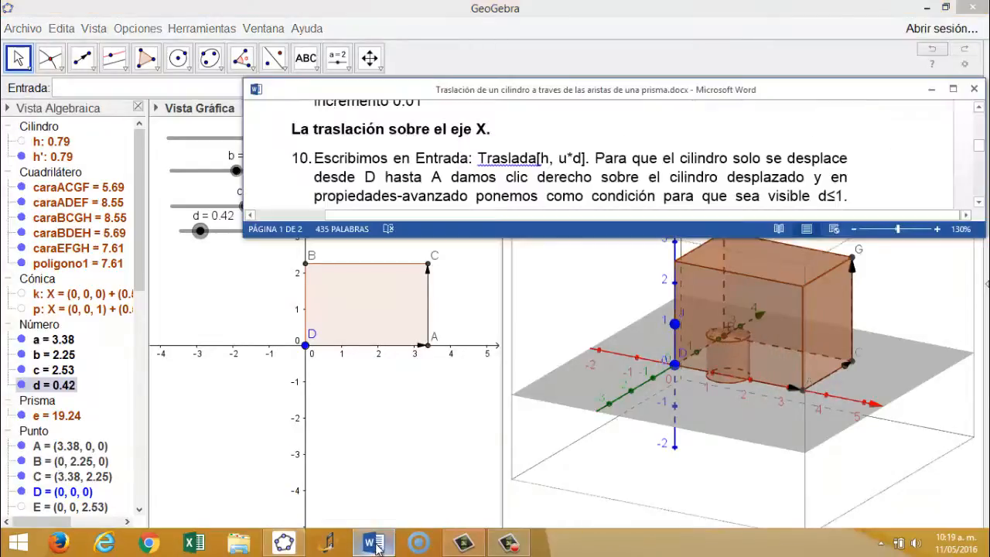
pyautogui.click(979, 203)
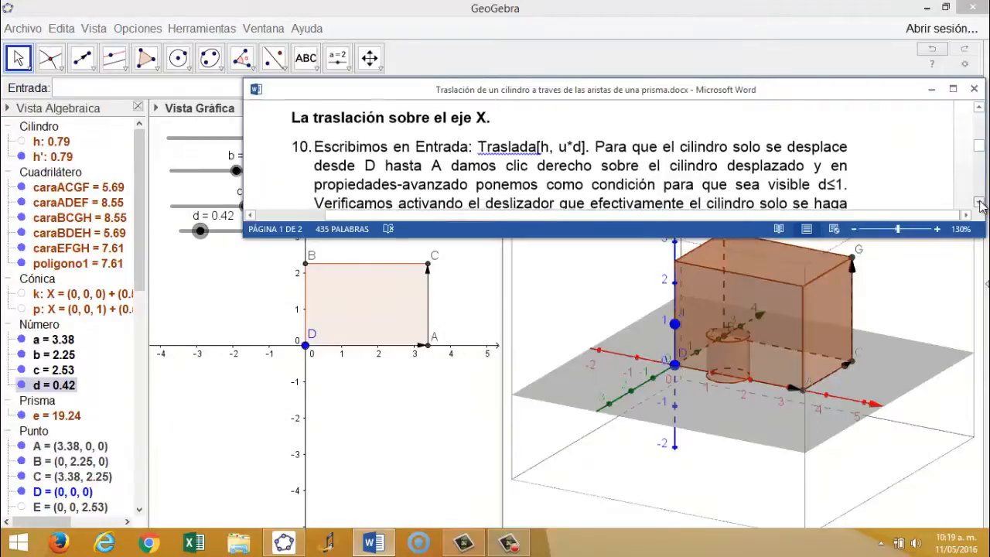
pyautogui.click(979, 202)
pyautogui.click(978, 203)
pyautogui.click(979, 203)
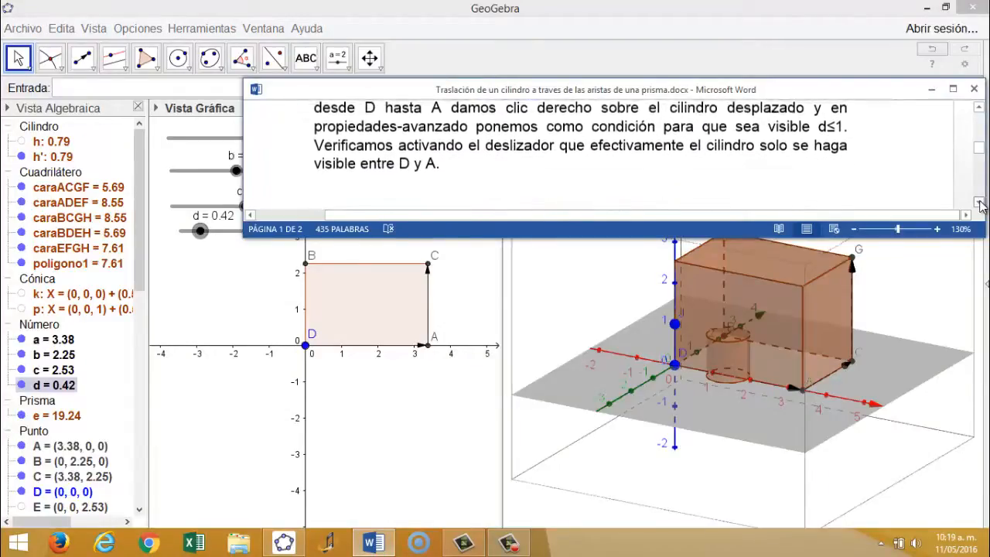
pyautogui.click(978, 202)
pyautogui.click(978, 202)
pyautogui.click(979, 202)
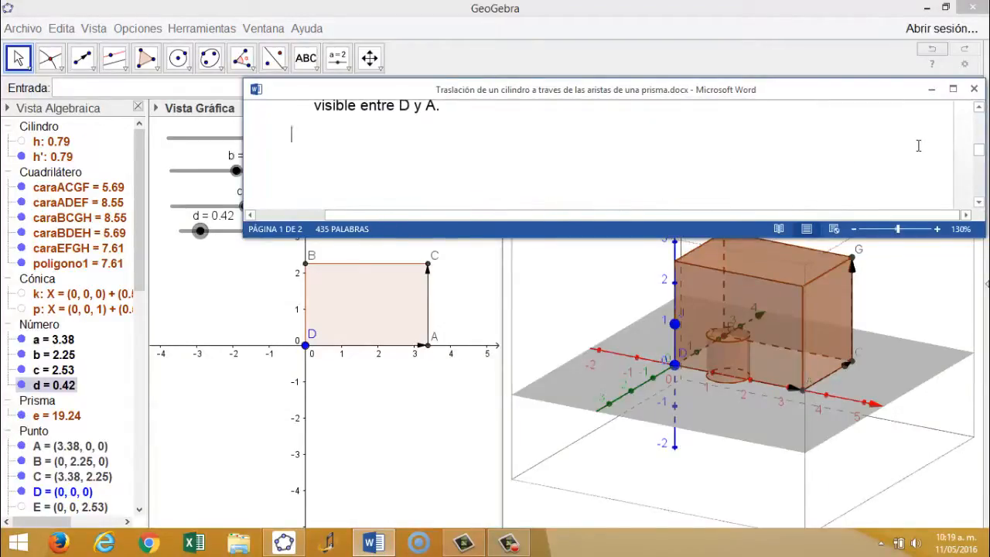
pyautogui.scroll(-2, 915, 144)
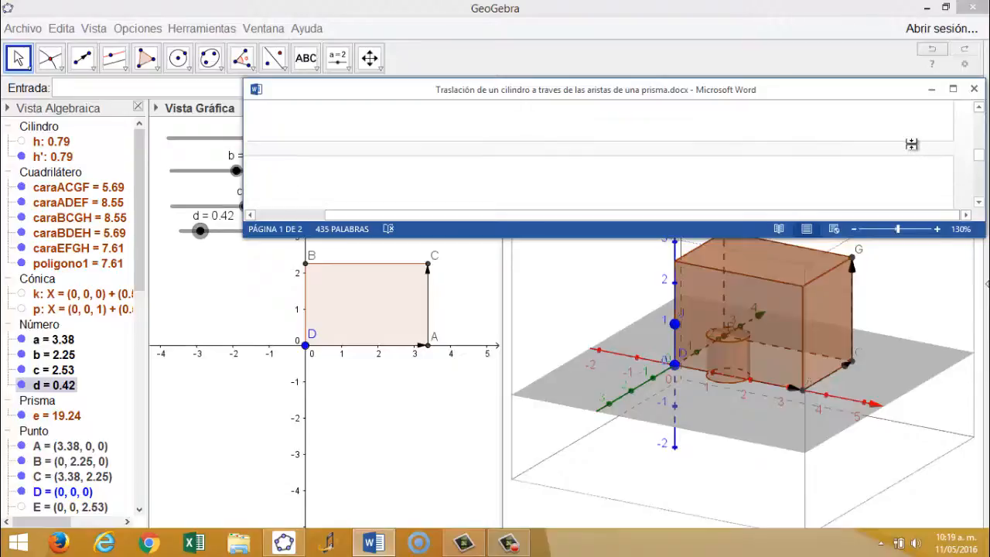
pyautogui.scroll(-2, 901, 172)
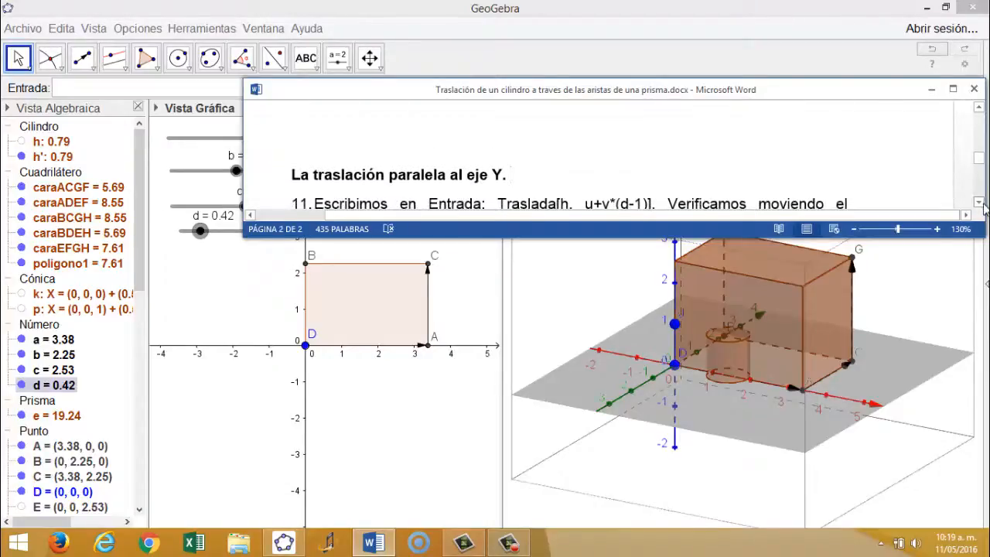
pyautogui.click(979, 203)
pyautogui.click(979, 204)
pyautogui.click(979, 204)
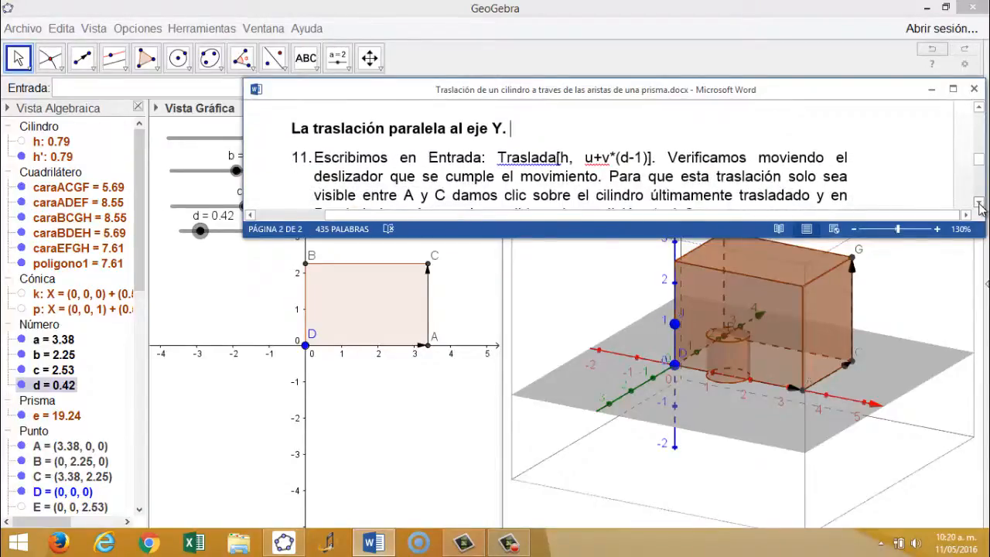
pyautogui.click(978, 204)
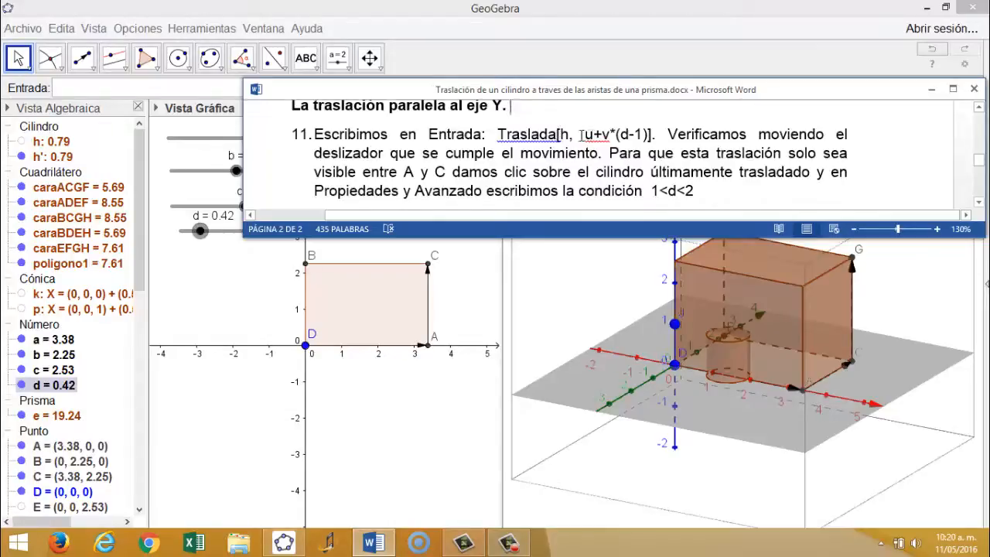
# Step: Return to GeoGebra and translate the cylinder h parallel to the Y axis by entering the command Traslada[h, u+v*(d-1)]
pyautogui.click(119, 92)
pyautogui.write('tras')
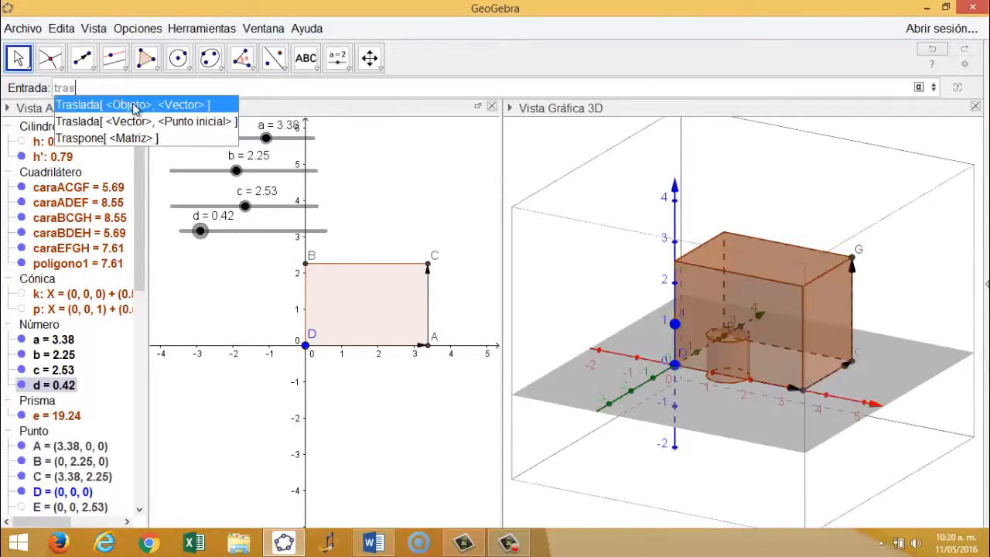
pyautogui.click(133, 106)
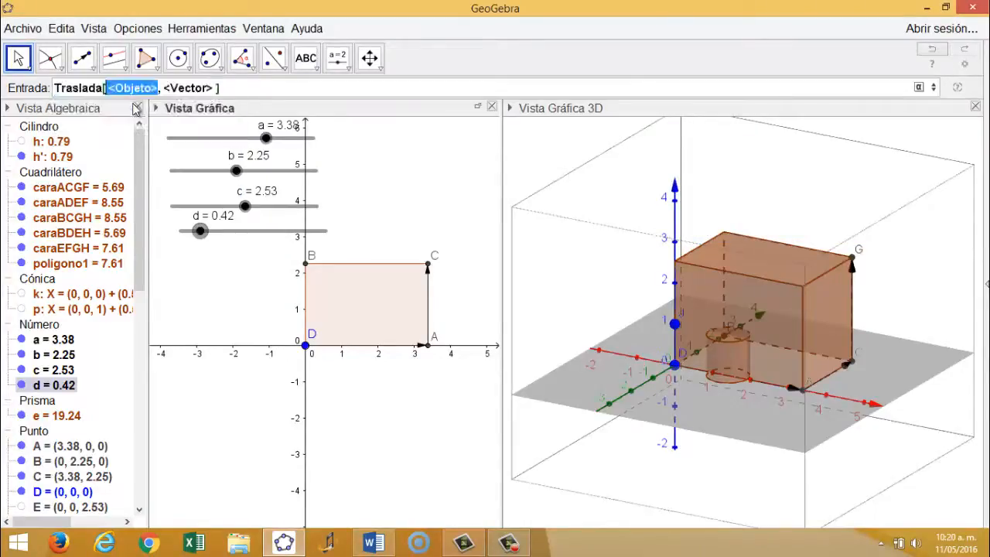
pyautogui.write('h')
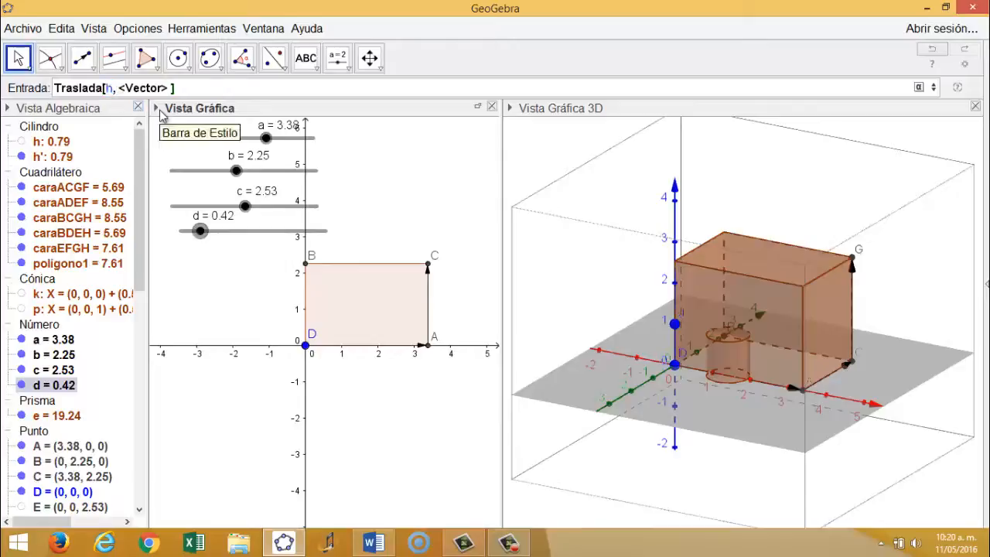
pyautogui.press('Tab')
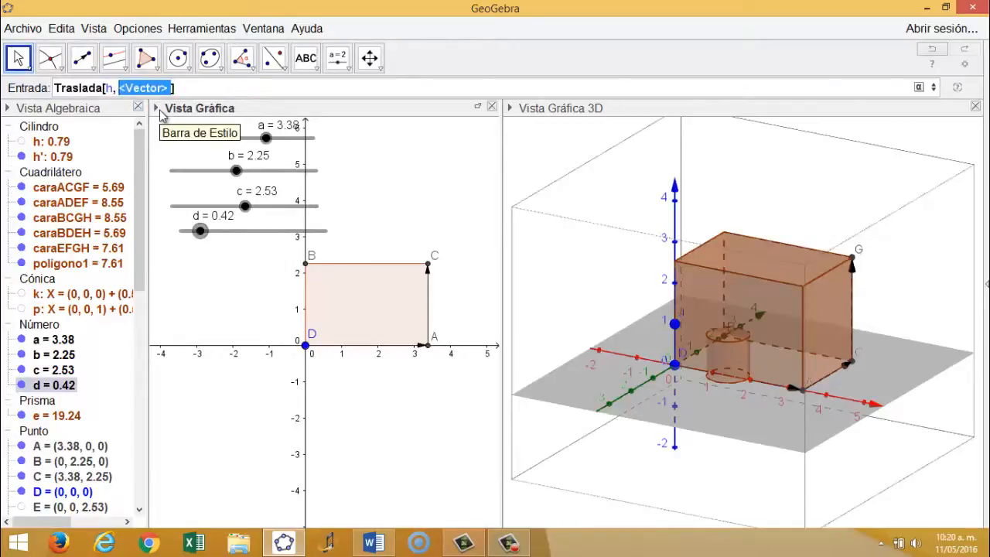
pyautogui.write('u')
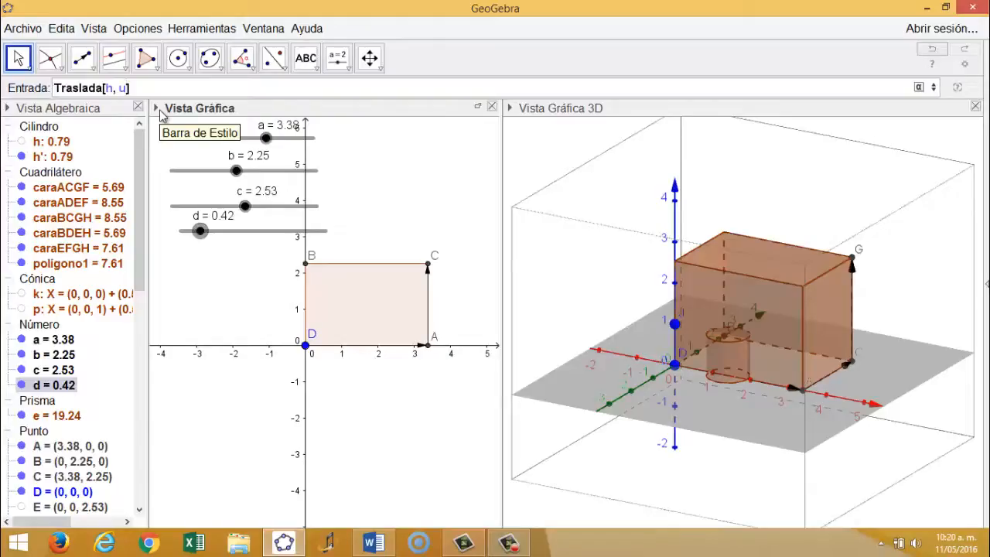
pyautogui.write('+v*(d-1')
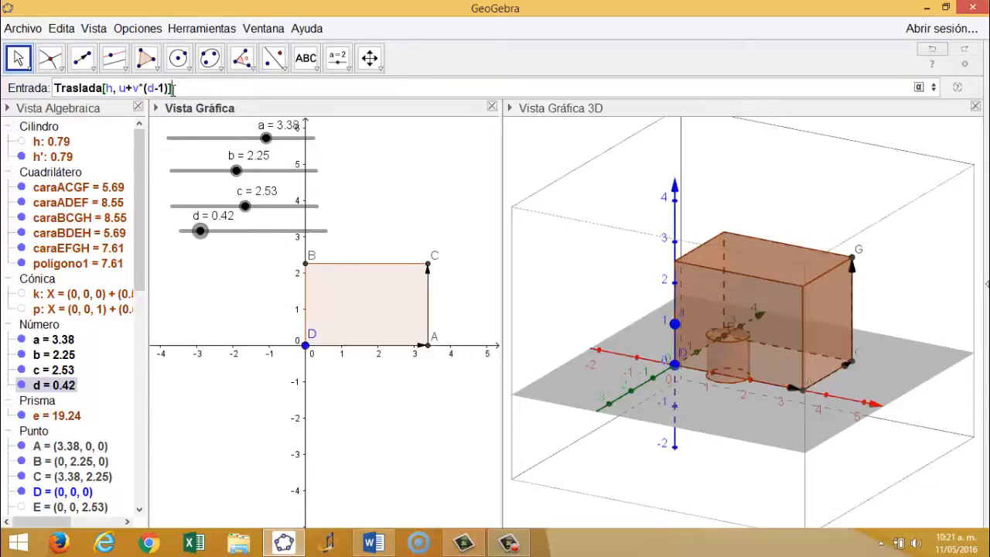
pyautogui.click(117, 88)
pyautogui.press('Return')
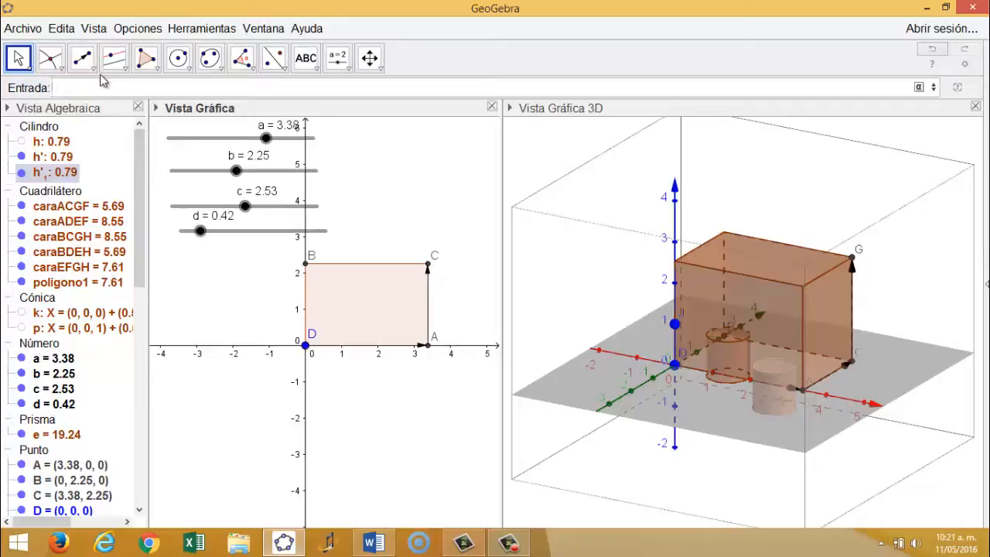
# Step: Check the Y-axis translation by moving slider d to 2.19, and consult the visibility condition in the Word document's eleventh instruction before returning to GeoGebra
pyautogui.click(20, 60)
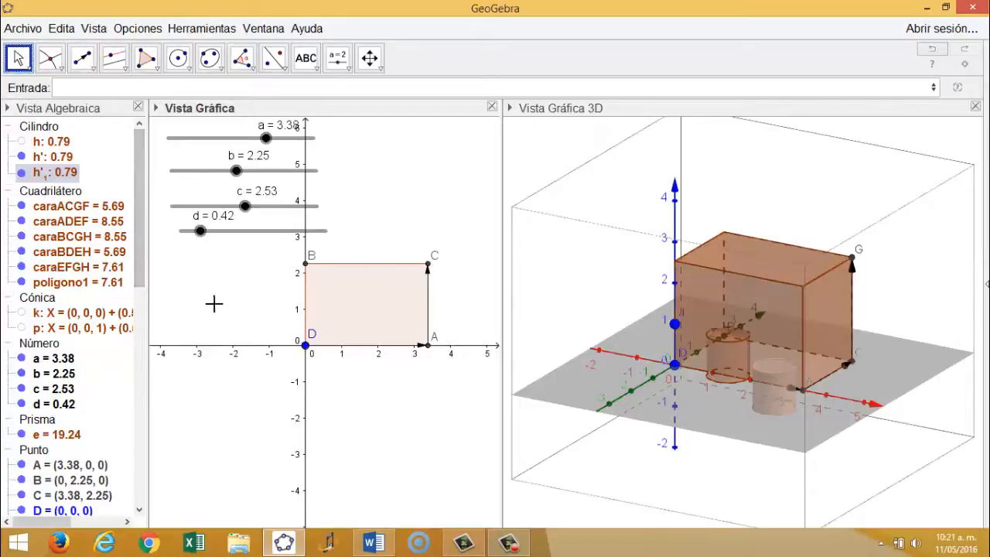
pyautogui.moveTo(202, 239); pyautogui.dragTo(288, 258)
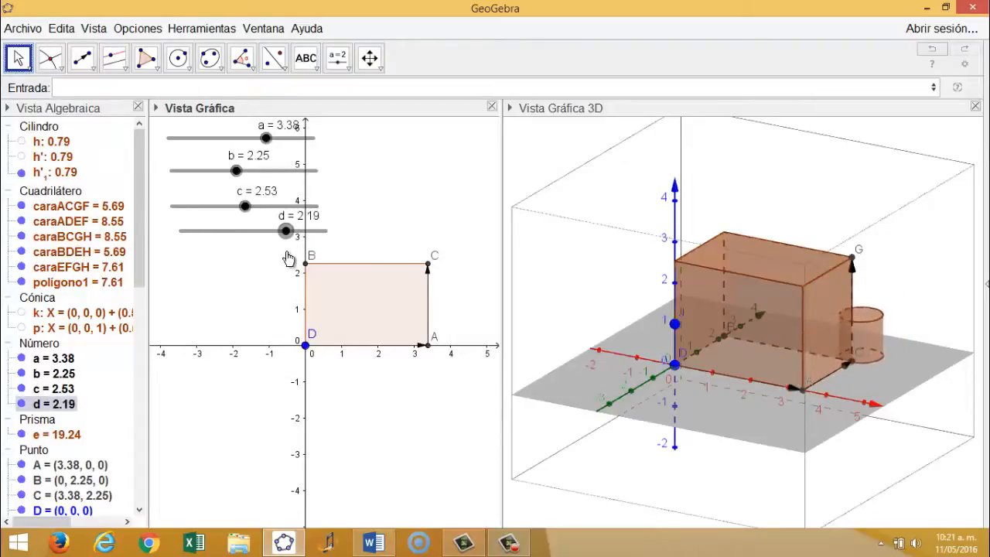
pyautogui.click(370, 544)
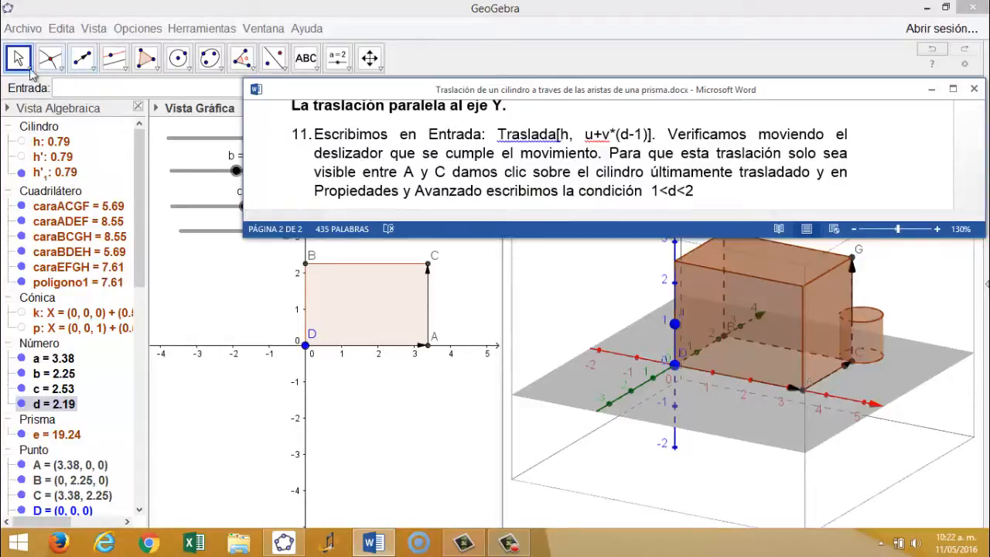
pyautogui.click(62, 81)
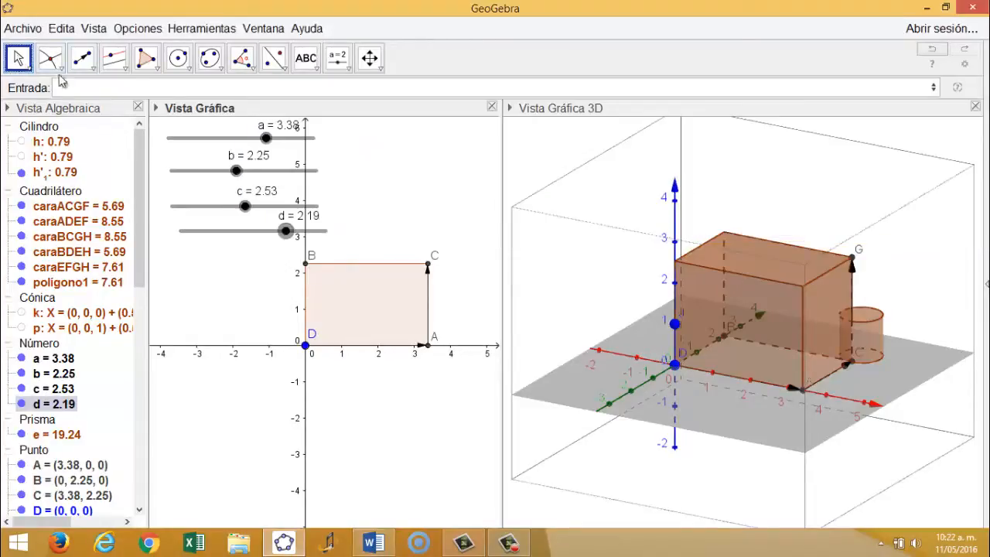
# Step: Give the cylinder h'₁ translated along the Y axis the show condition 1<d<2, and check it by moving slider d to 2.46
pyautogui.rightClick(874, 333)
pyautogui.click(911, 302)
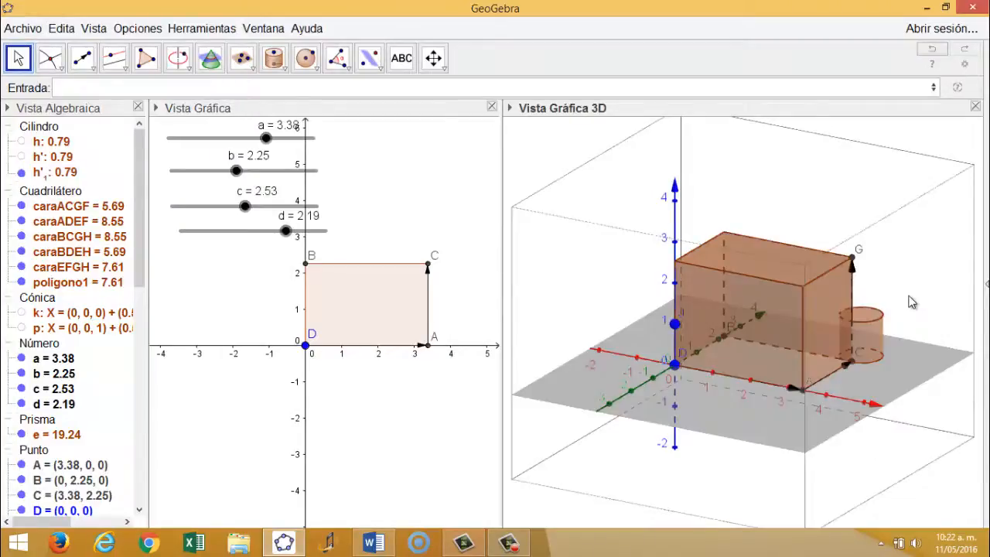
pyautogui.rightClick(878, 326)
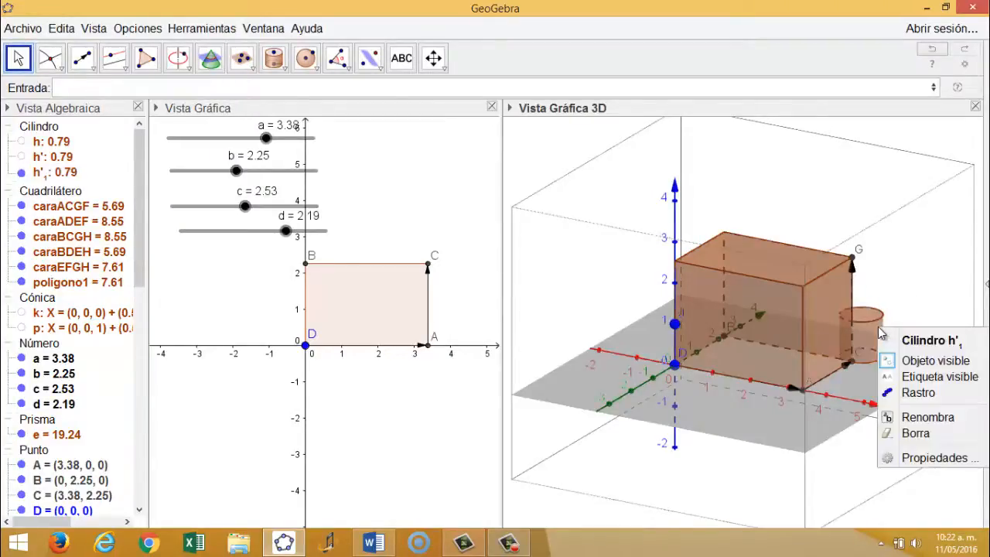
pyautogui.click(897, 457)
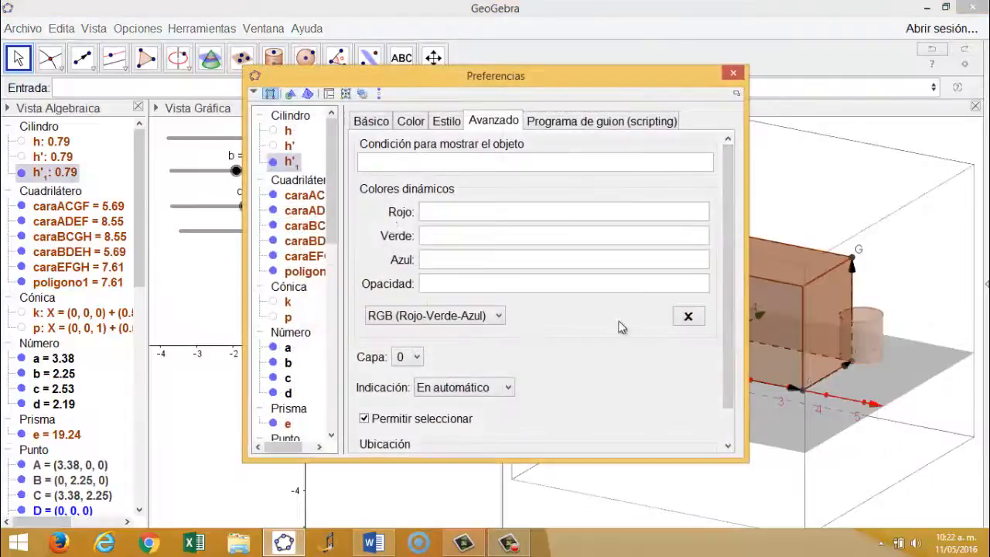
pyautogui.click(390, 167)
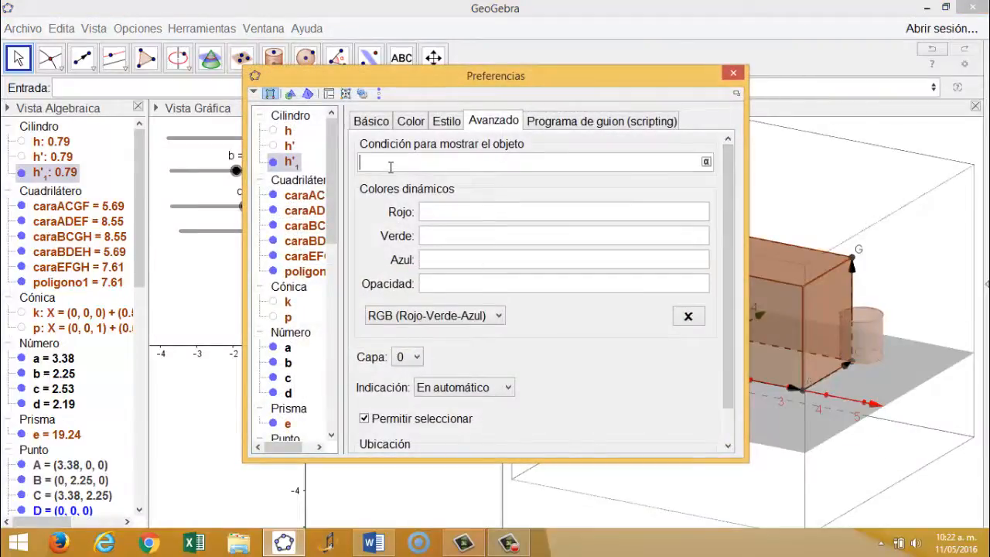
pyautogui.write('1<d<2')
pyautogui.click(732, 74)
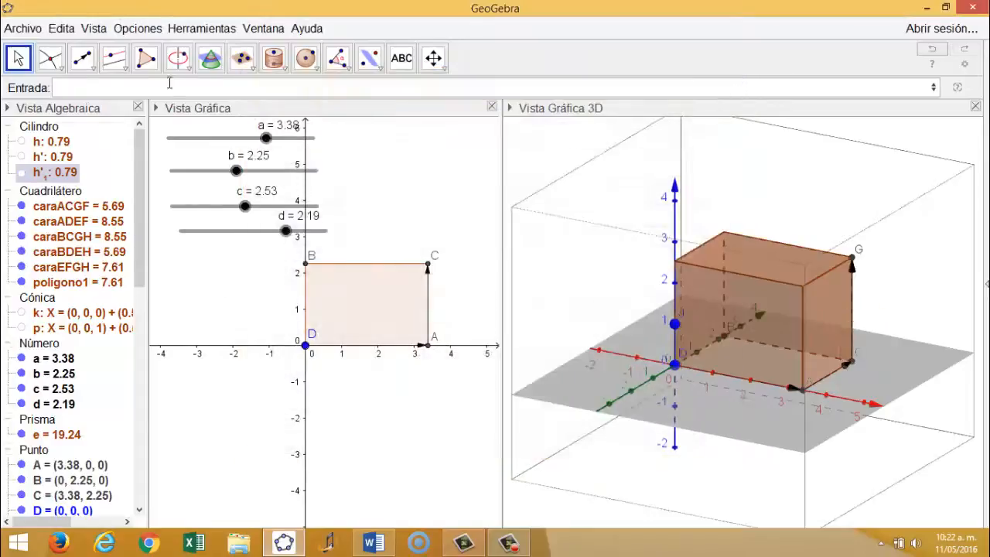
pyautogui.moveTo(286, 230)
pyautogui.mouseDown()
pyautogui.moveTo(179, 232)
pyautogui.moveTo(165, 245)
pyautogui.moveTo(230, 255)
pyautogui.moveTo(300, 241)
pyautogui.mouseUp()
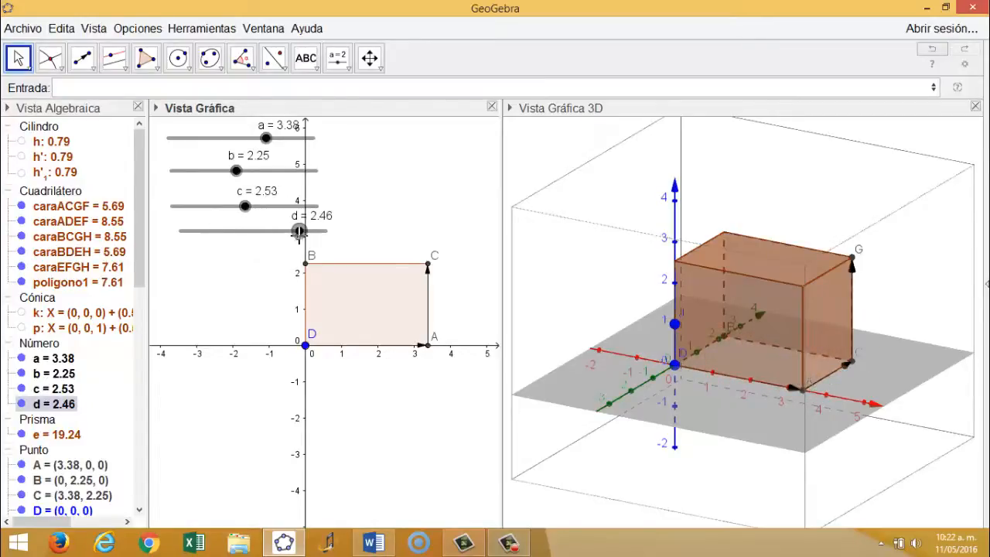
# Step: Consult the twelfth instruction in the Word document about translating the cylinder parallel to the Z axis
pyautogui.click(372, 542)
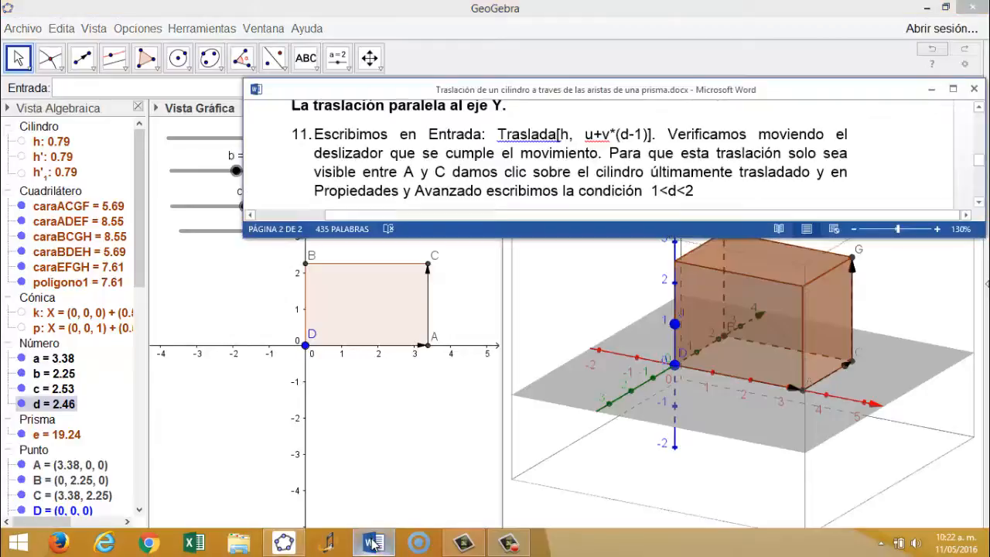
pyautogui.click(978, 203)
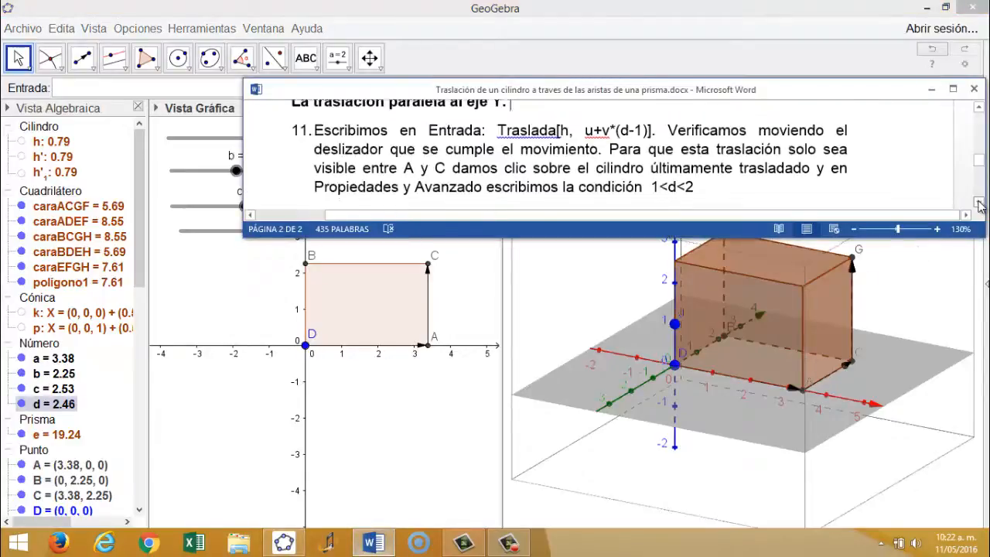
pyautogui.click(978, 204)
pyautogui.click(979, 204)
pyautogui.click(979, 204)
pyautogui.click(979, 204)
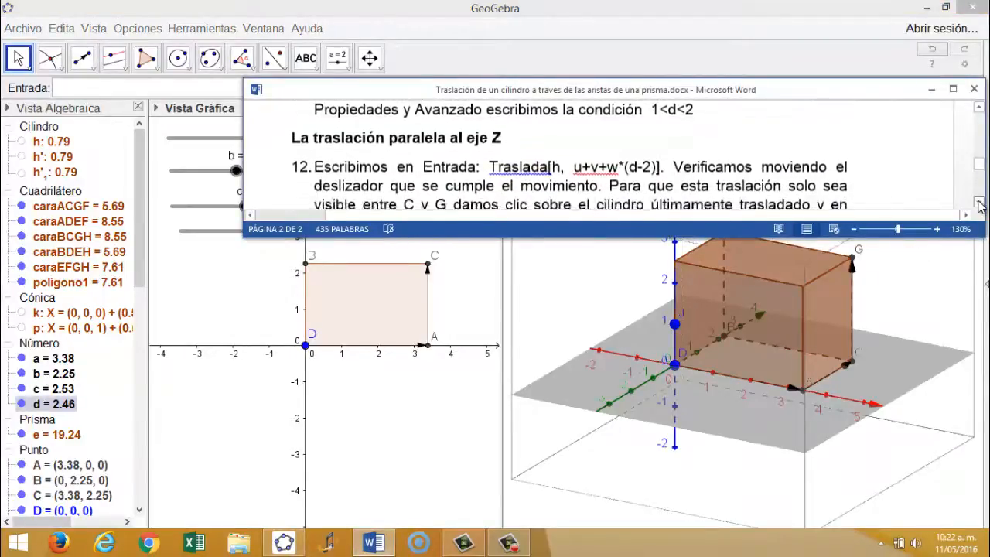
pyautogui.click(979, 204)
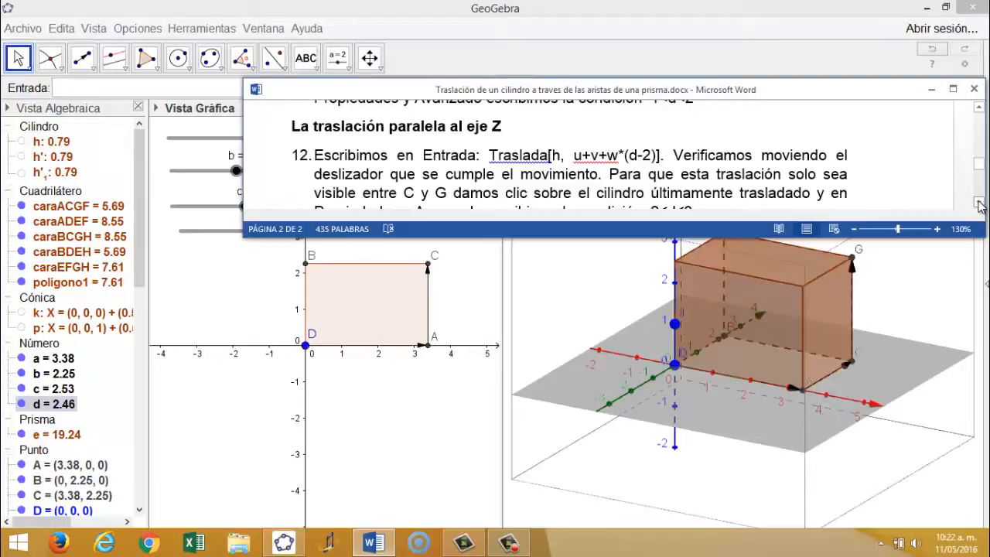
pyautogui.click(978, 202)
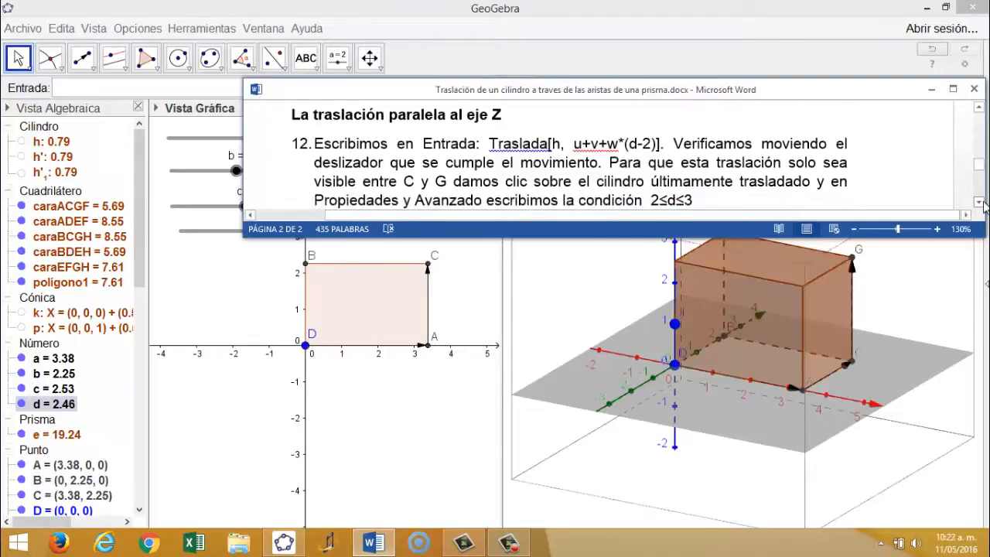
pyautogui.click(979, 202)
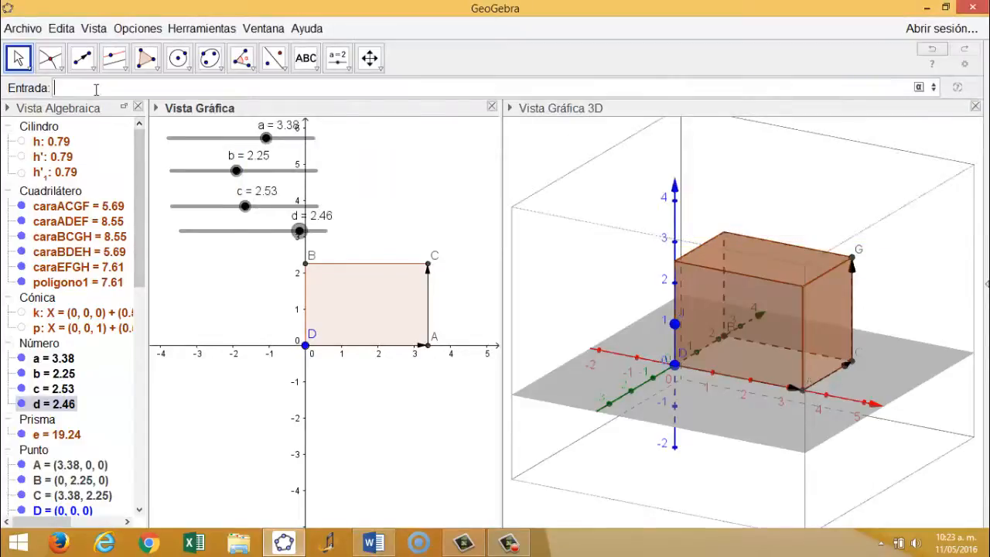
# Step: Return to GeoGebra and translate the cylinder h parallel to the Z axis by entering the command Traslada[h, u+v+w*(d-2)]
pyautogui.write('s')
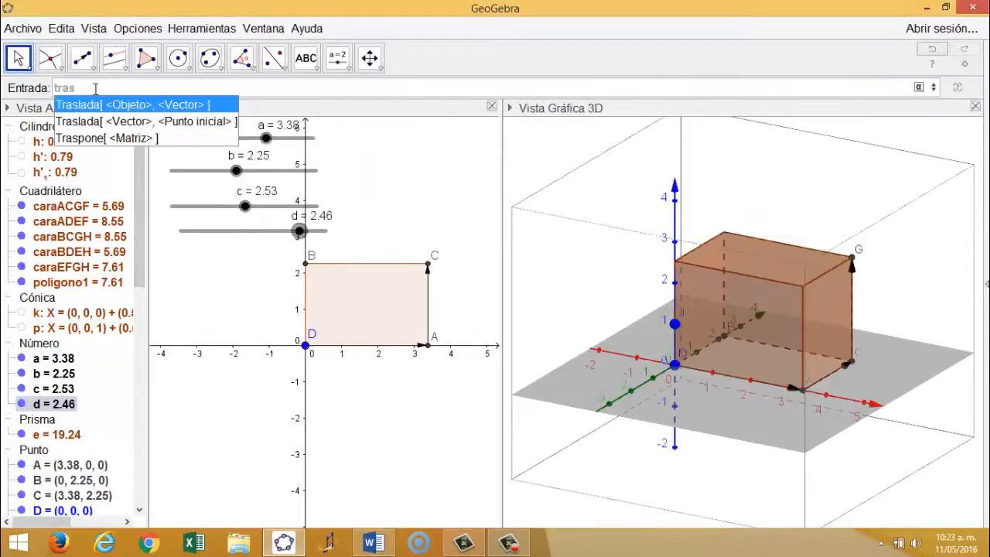
pyautogui.click(120, 111)
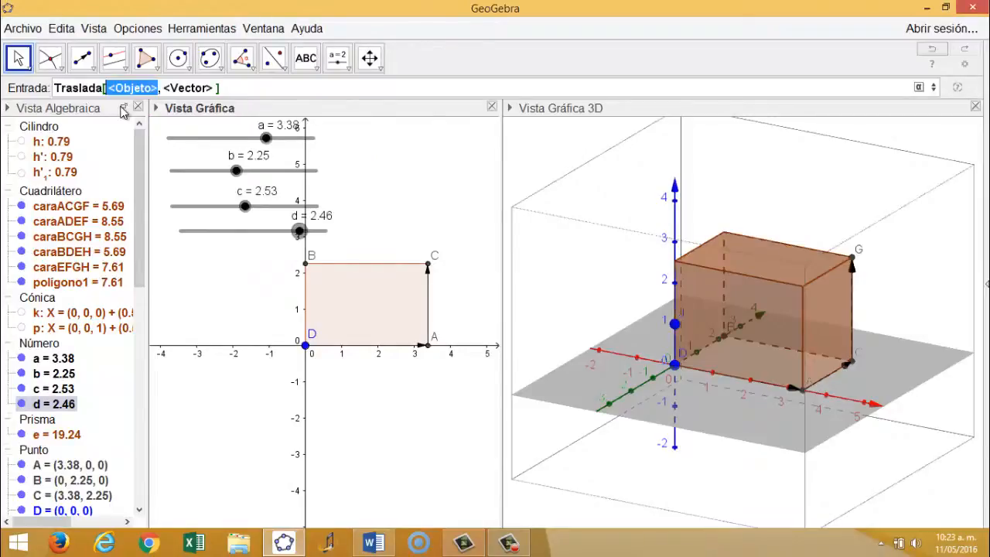
pyautogui.write('h')
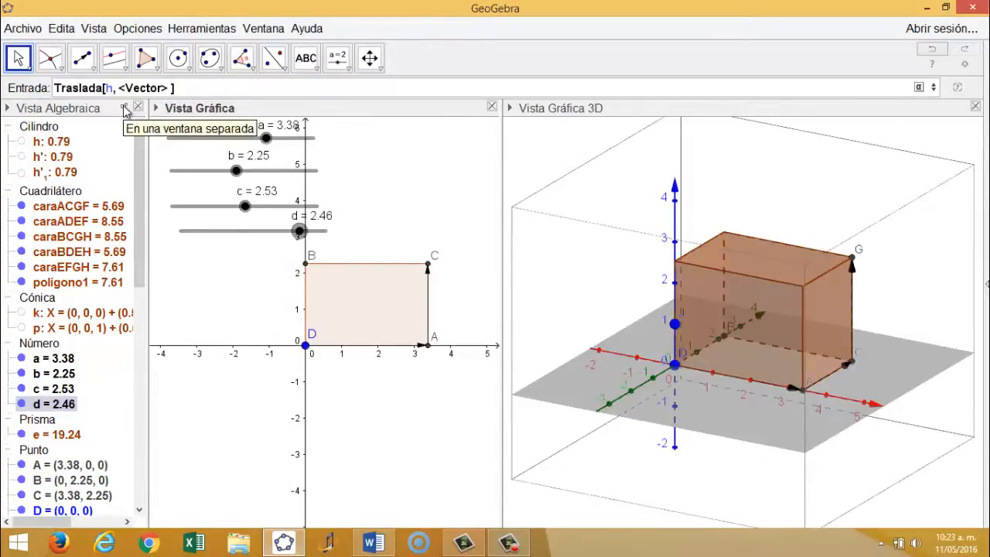
pyautogui.press('Tab')
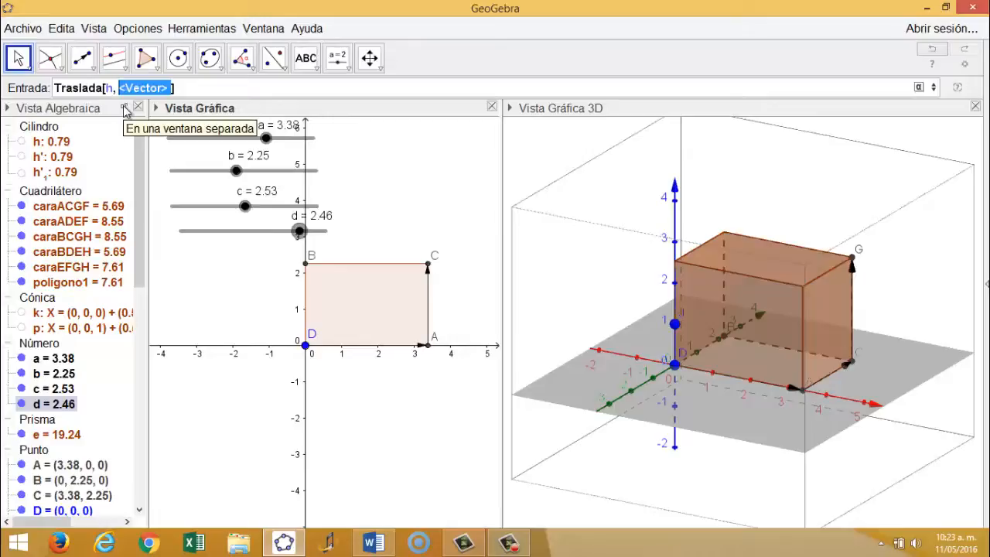
pyautogui.write('u+v+w*(')
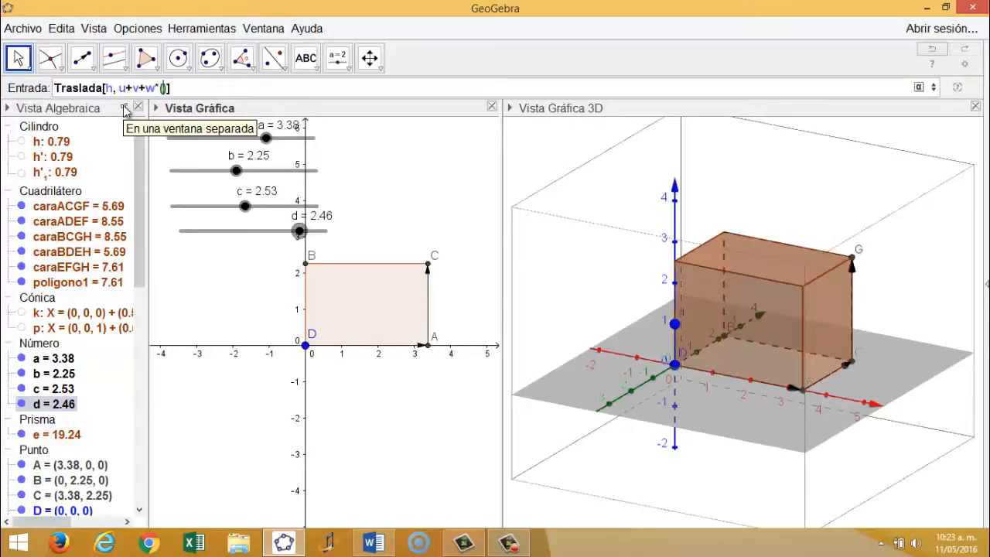
pyautogui.write('d-2')
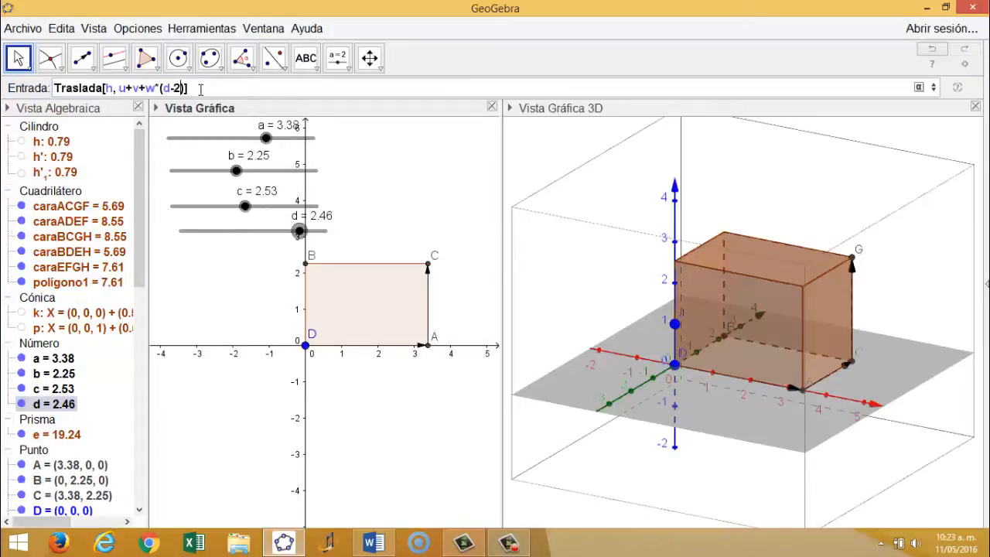
pyautogui.press('Return')
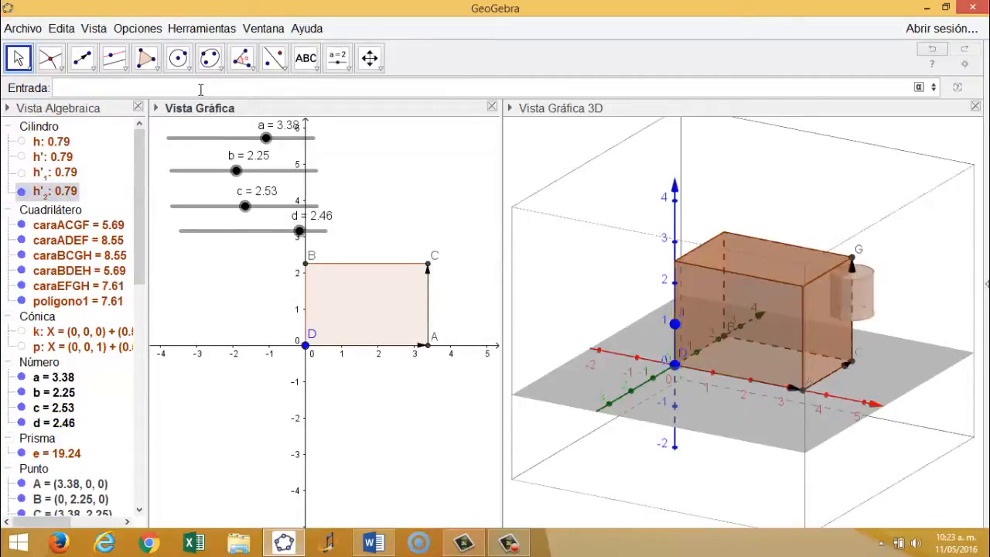
# Step: Check the Z-axis translation by moving slider d to 3, and consult the twelfth instruction's visibility condition in Word before returning to GeoGebra
pyautogui.click(23, 57)
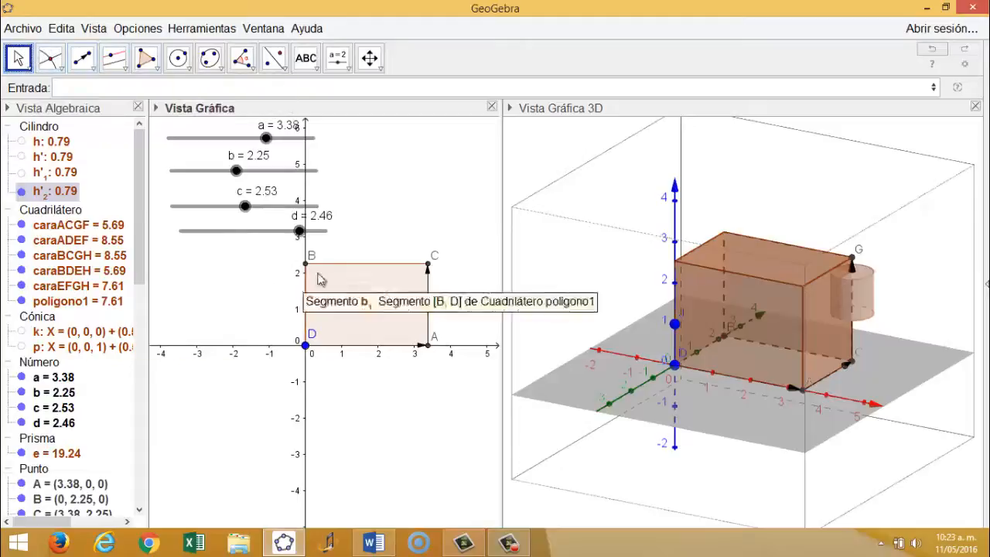
pyautogui.moveTo(299, 231); pyautogui.dragTo(332, 238)
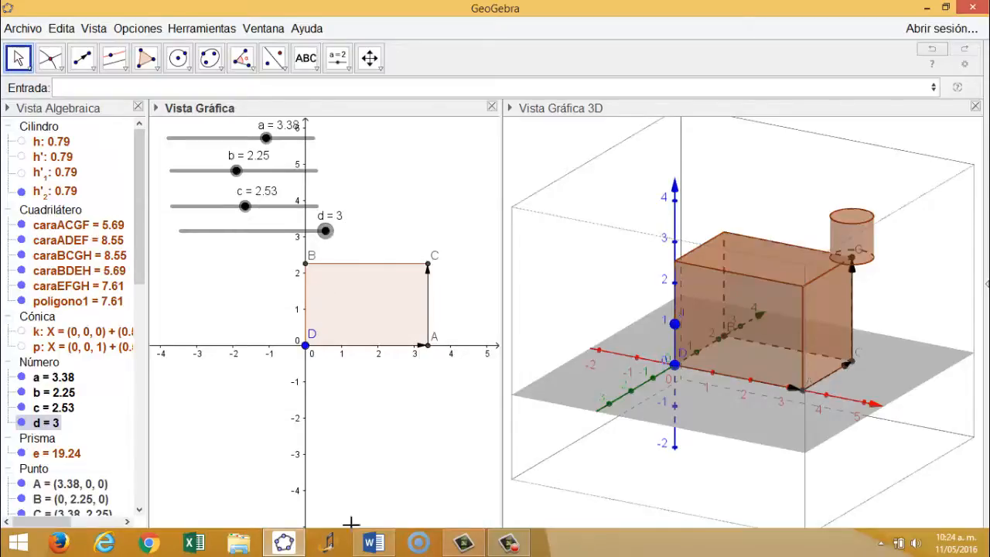
pyautogui.click(374, 543)
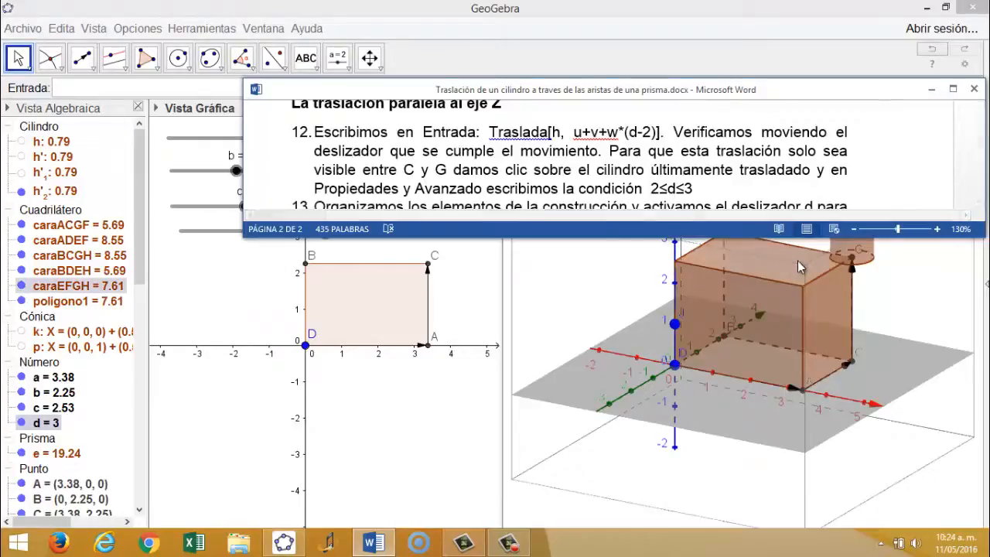
pyautogui.click(118, 77)
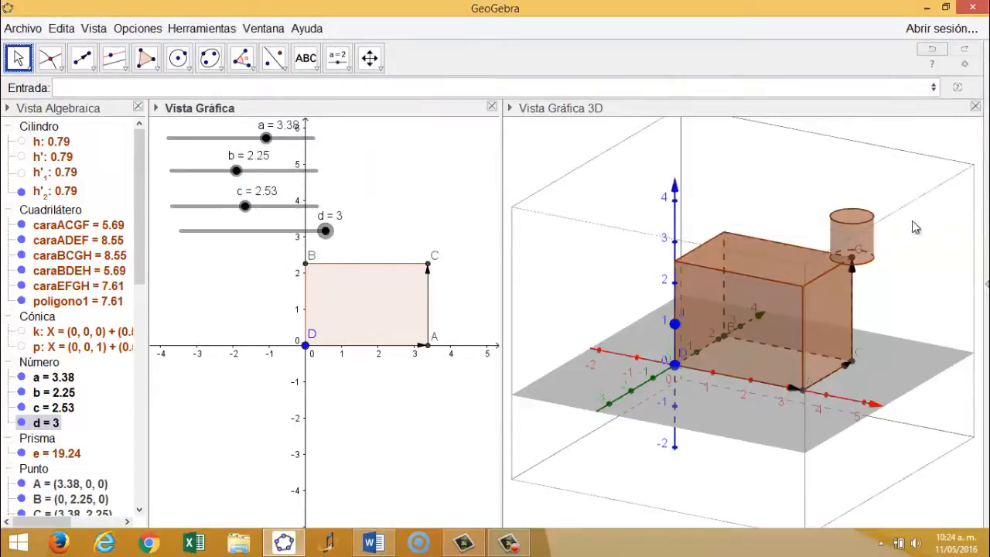
# Step: Give the cylinder h'₂ translated along the Z axis the show condition 2≤d≤3, and check it by moving slider d, ending at 3
pyautogui.rightClick(861, 237)
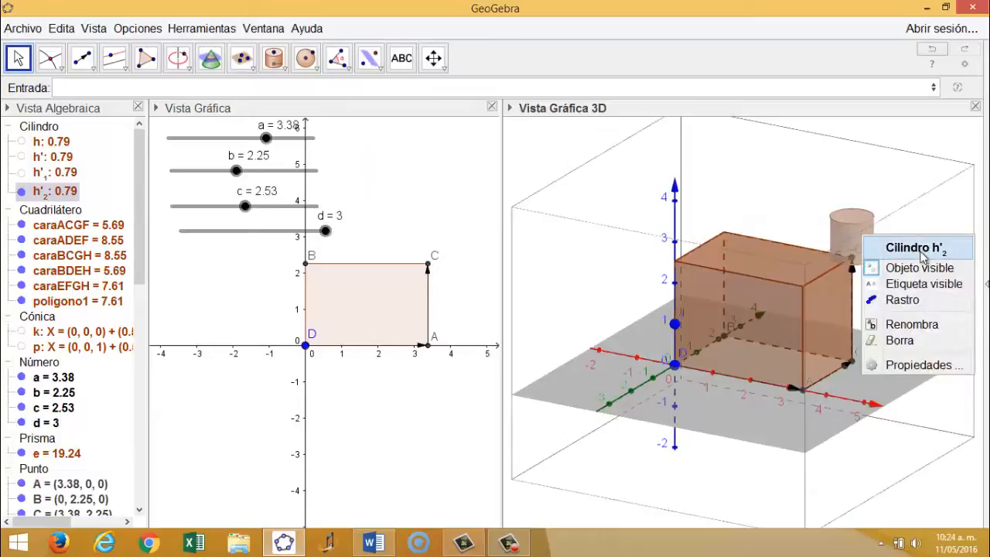
pyautogui.click(916, 365)
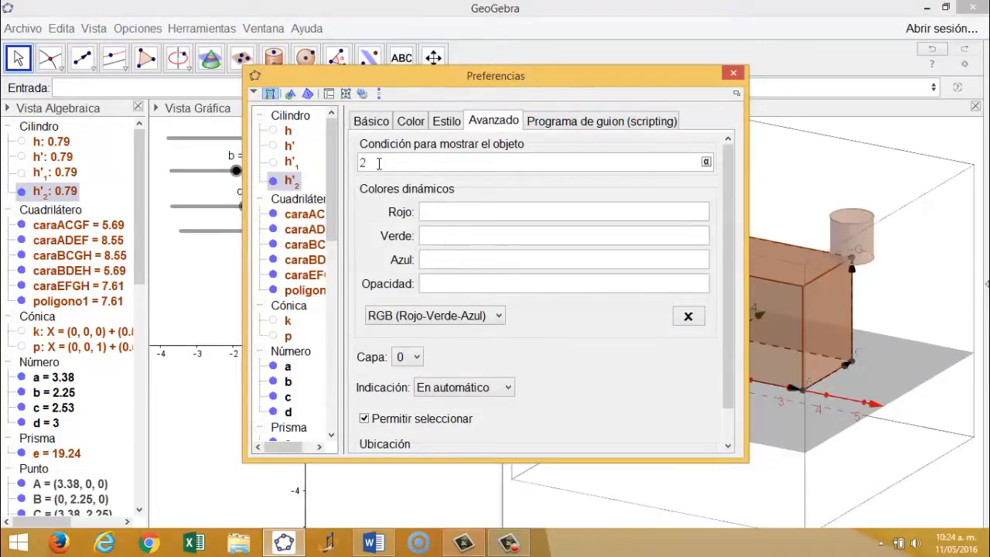
pyautogui.click(706, 162)
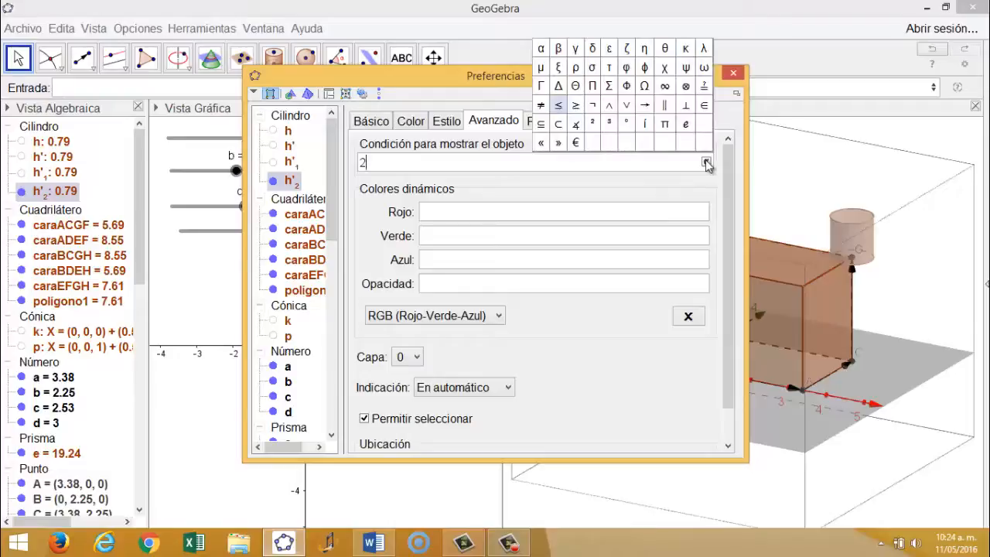
pyautogui.click(560, 108)
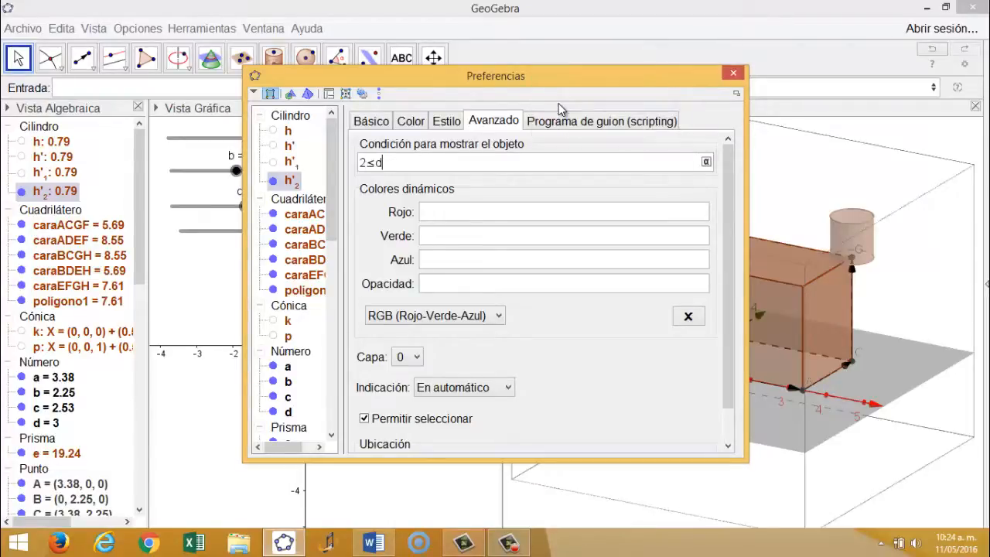
pyautogui.click(705, 162)
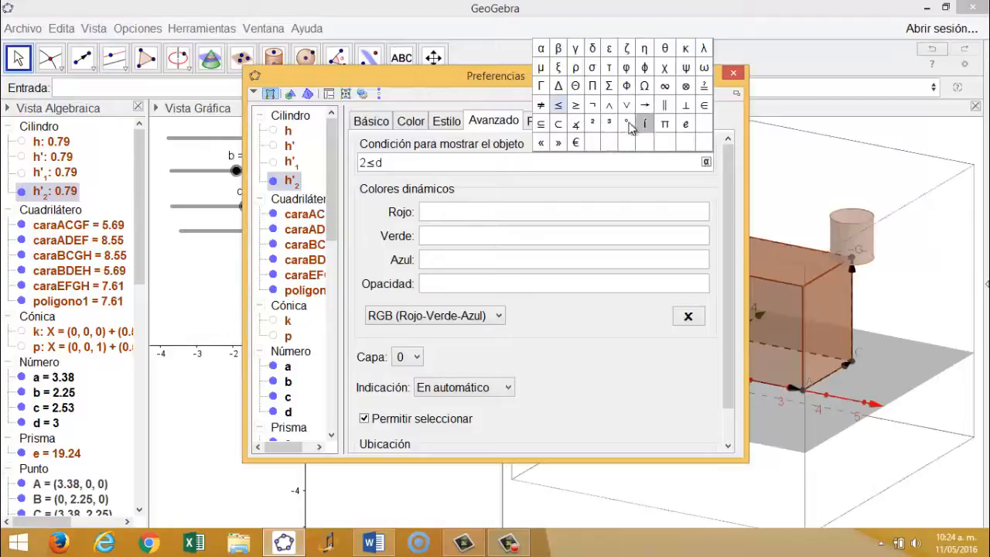
pyautogui.click(558, 107)
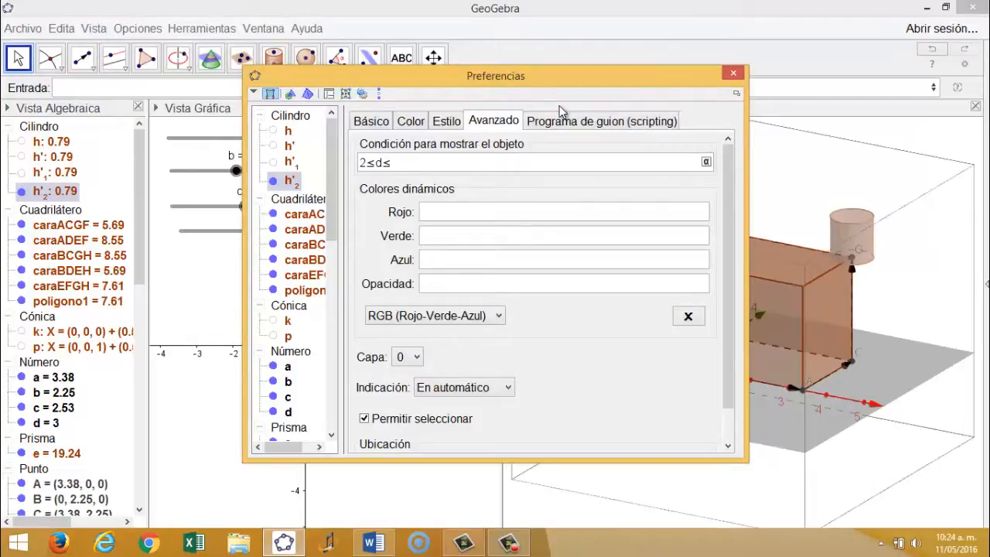
pyautogui.click(733, 72)
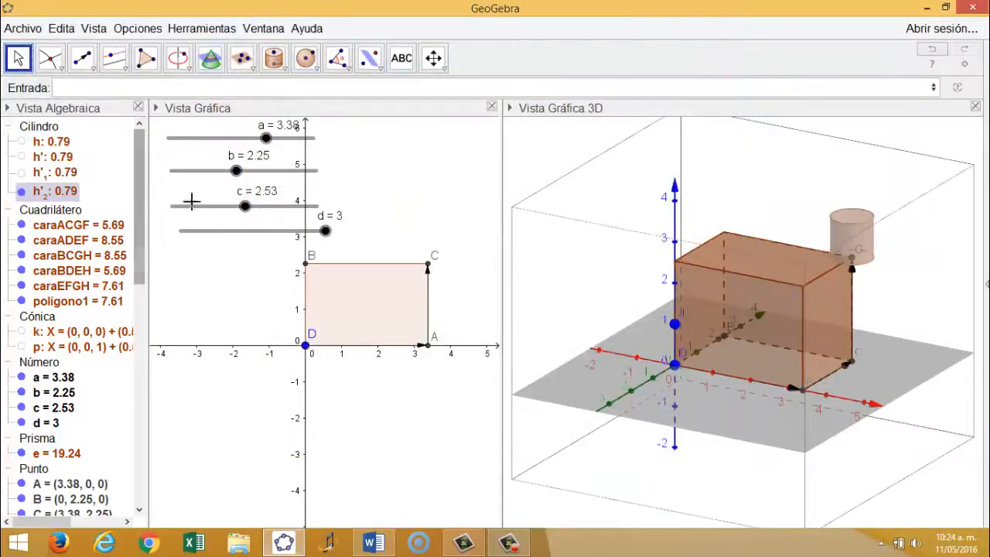
pyautogui.moveTo(326, 230)
pyautogui.mouseDown()
pyautogui.moveTo(179, 246)
pyautogui.moveTo(320, 256)
pyautogui.moveTo(316, 221)
pyautogui.moveTo(337, 230)
pyautogui.mouseUp()
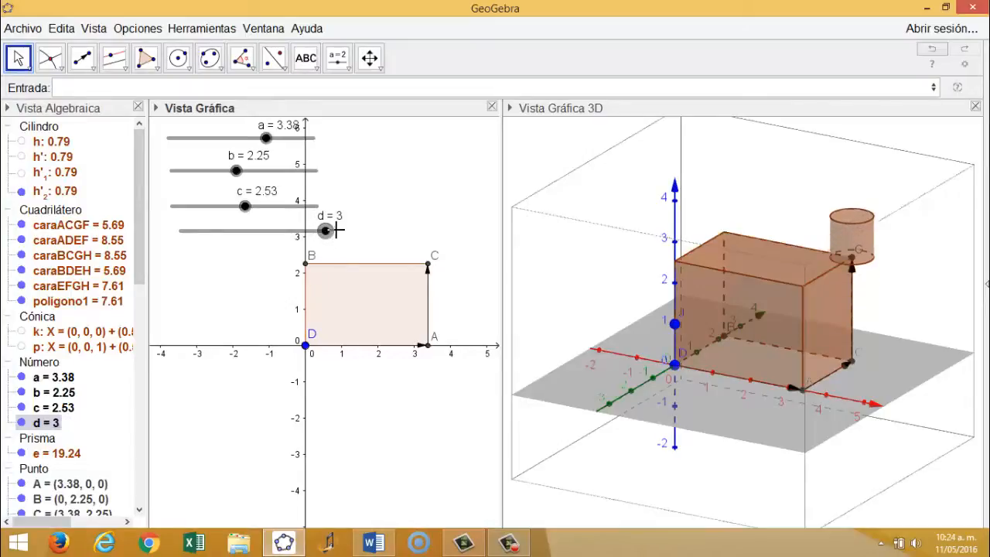
# Step: Consult the thirteenth instruction in the Word document about arranging the construction's elements and animating slider d
pyautogui.click(373, 543)
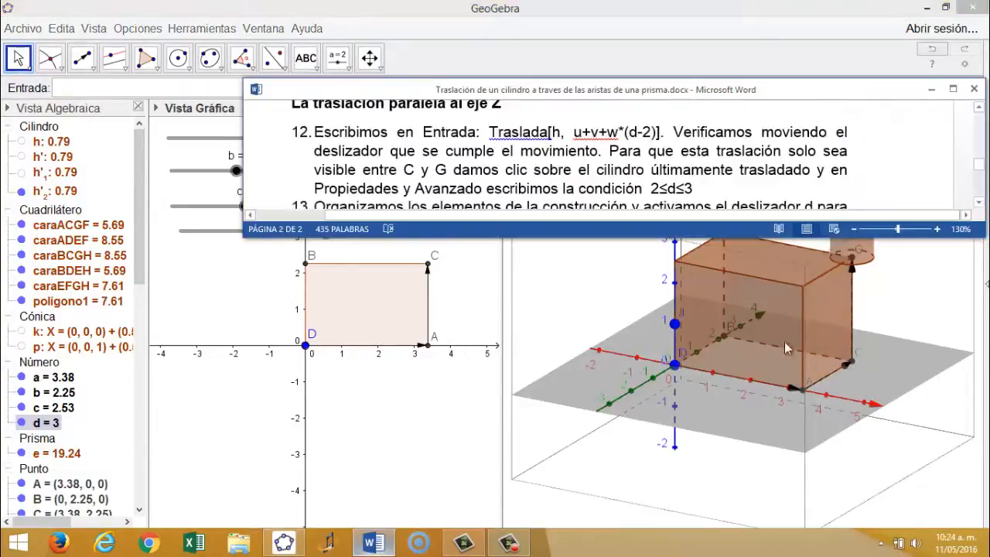
pyautogui.click(978, 202)
pyautogui.click(978, 203)
pyautogui.click(978, 203)
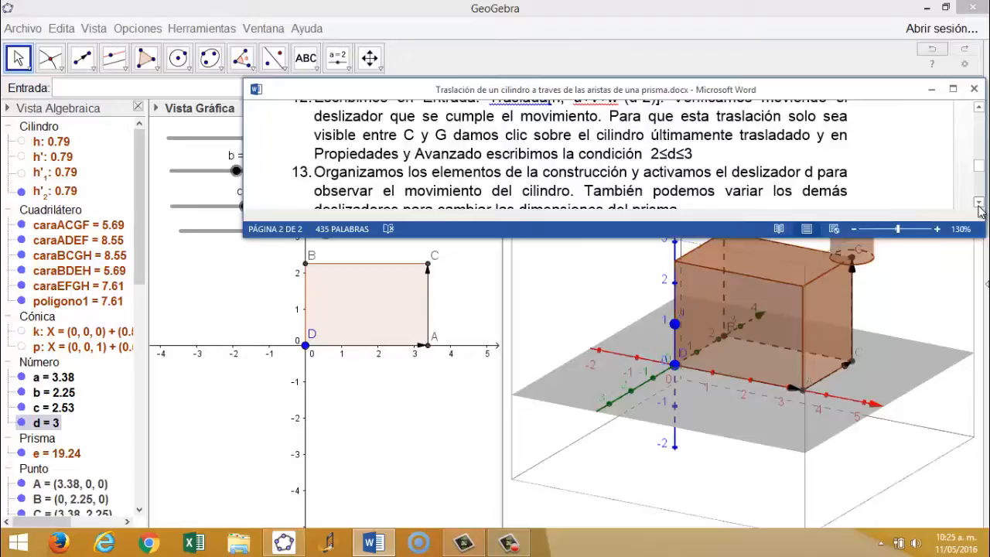
pyautogui.click(978, 203)
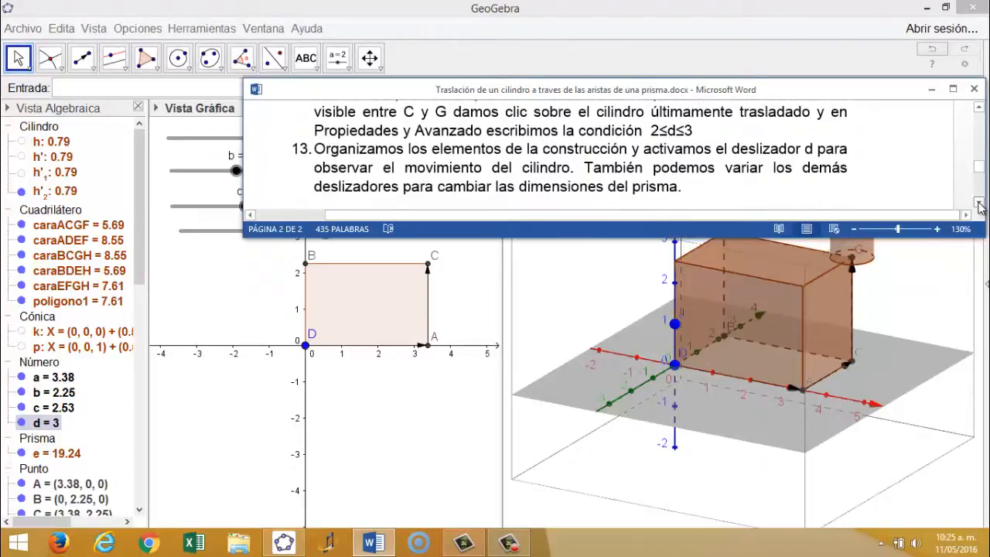
pyautogui.click(978, 204)
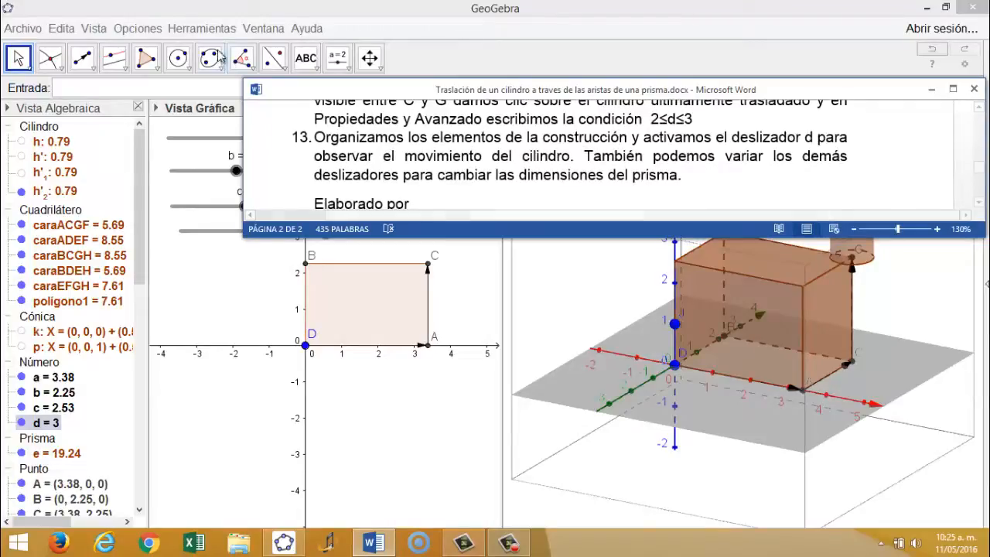
# Step: Return to GeoGebra and remove the base rectangle with its points and vectors from Vista Gráfica, keeping them in Vista Gráfica 3D
pyautogui.click(21, 59)
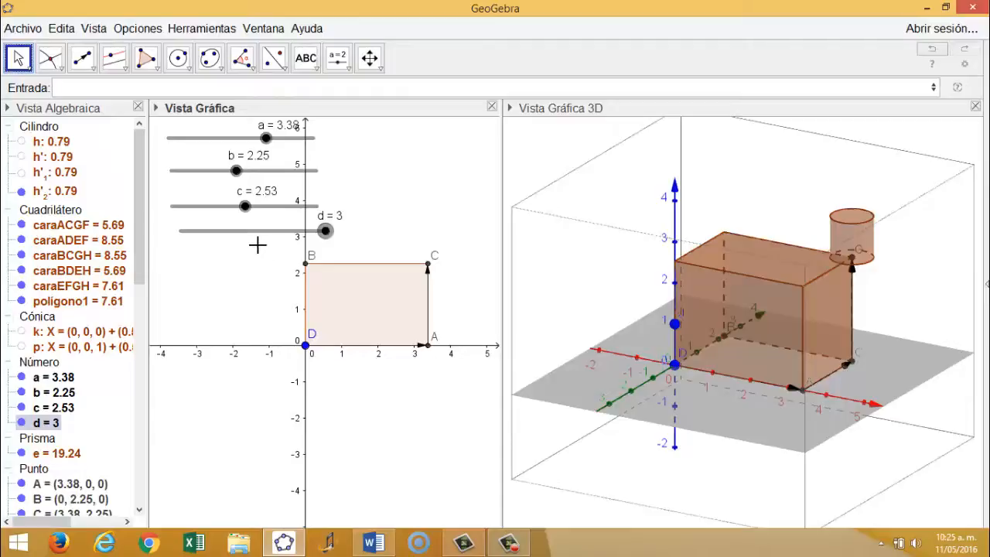
pyautogui.moveTo(257, 246); pyautogui.dragTo(474, 400)
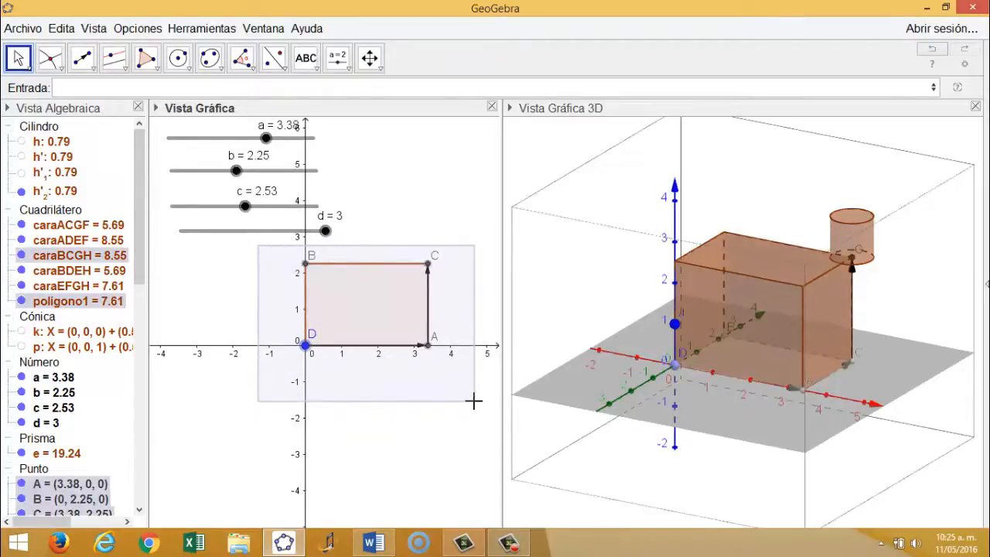
pyautogui.rightClick(413, 312)
pyautogui.click(452, 433)
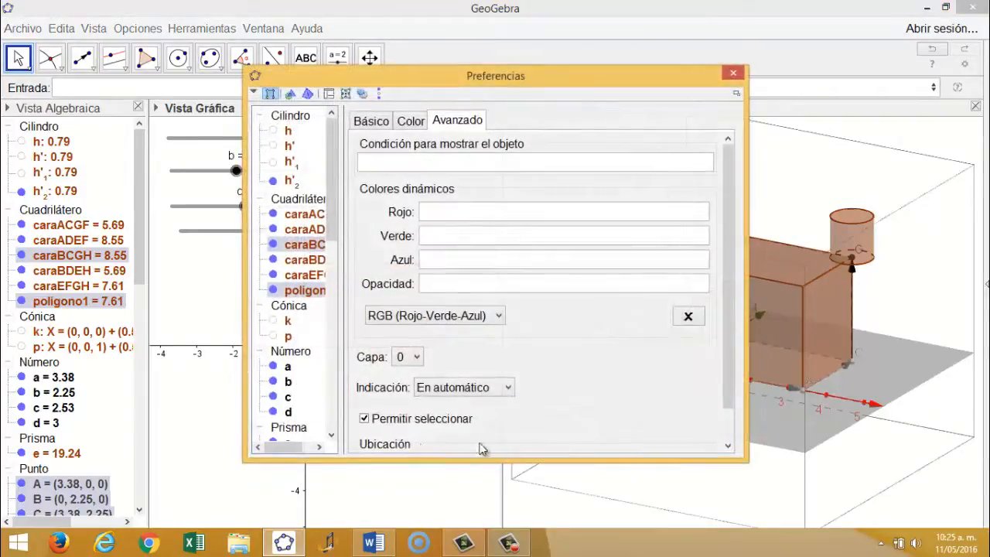
pyautogui.moveTo(412, 460); pyautogui.dragTo(411, 501)
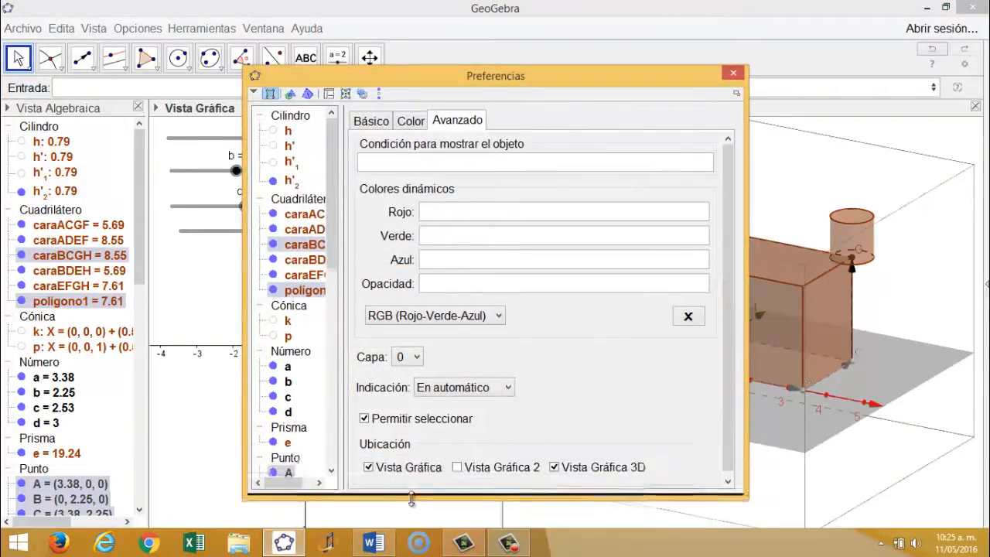
pyautogui.click(369, 467)
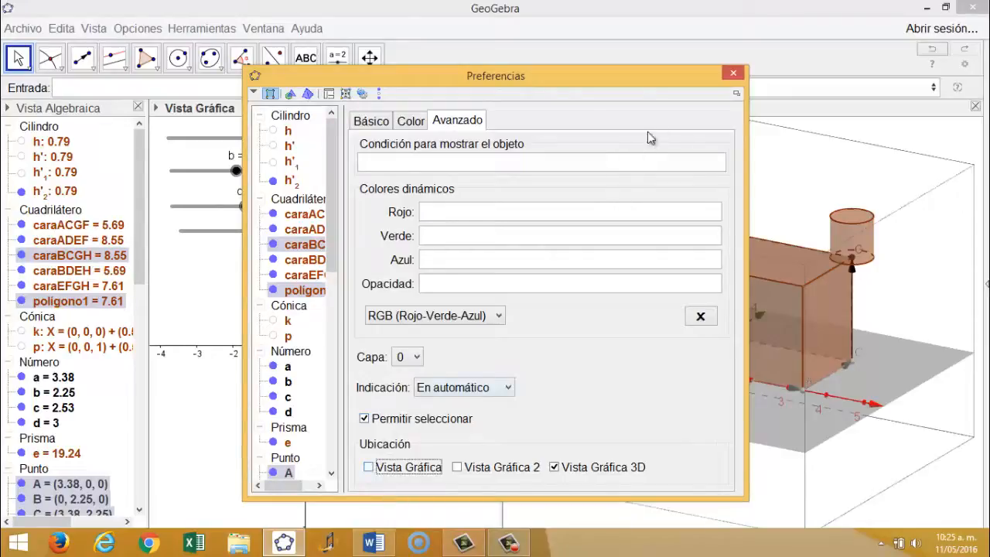
pyautogui.click(733, 73)
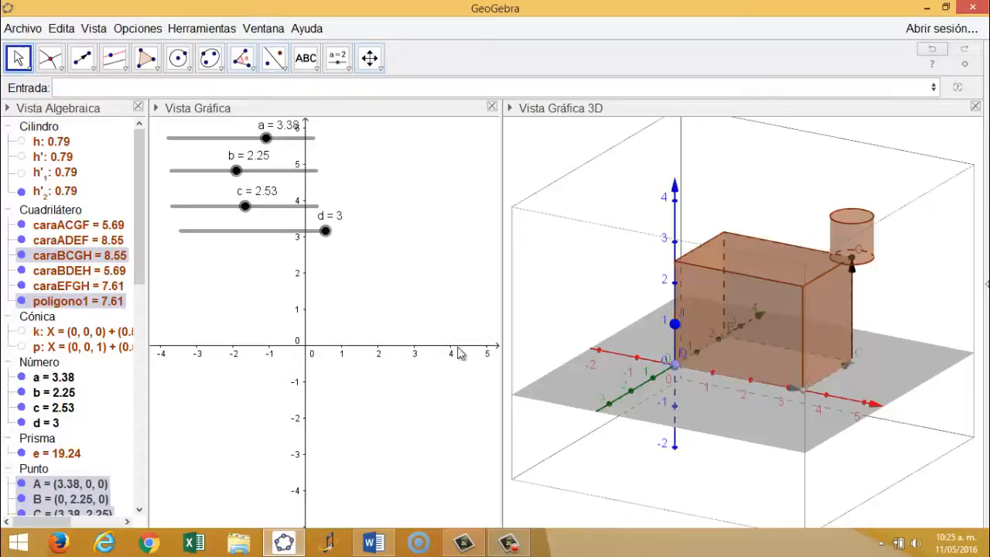
# Step: Hide the axes of the 2D graphics view and space sliders a, b, c and d farther apart vertically, keeping their order
pyautogui.click(157, 109)
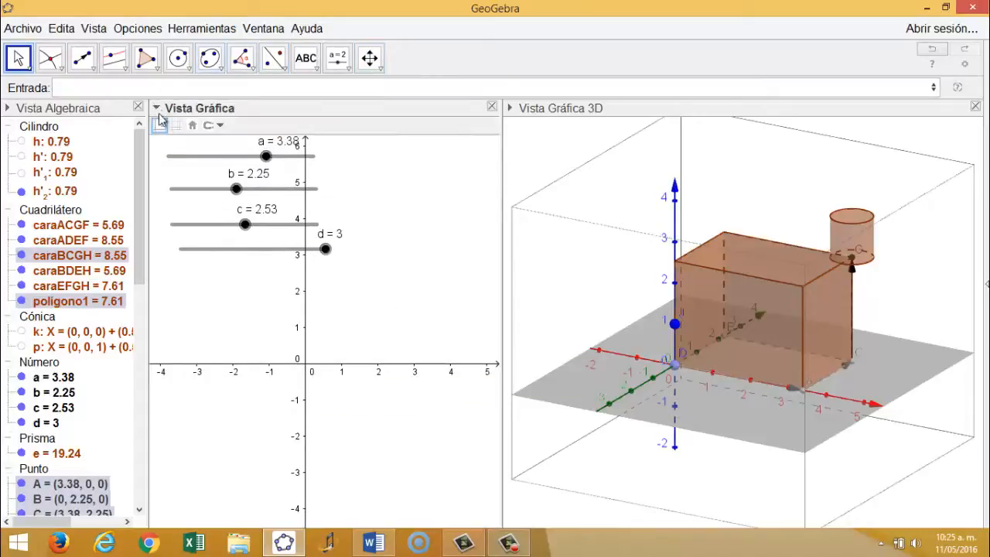
pyautogui.click(160, 126)
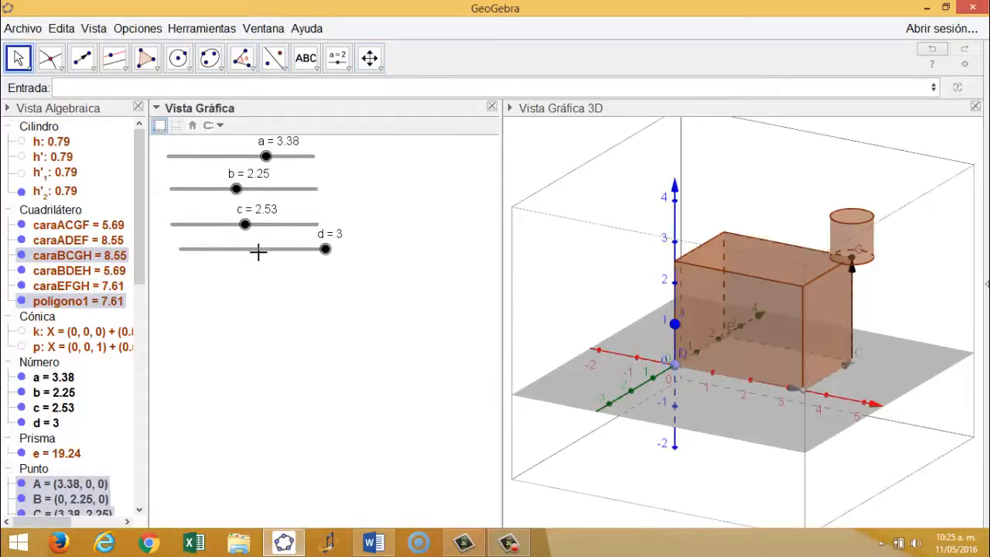
pyautogui.moveTo(260, 252); pyautogui.dragTo(239, 422)
pyautogui.moveTo(216, 227); pyautogui.dragTo(211, 341)
pyautogui.moveTo(197, 191); pyautogui.dragTo(199, 269)
pyautogui.moveTo(209, 157); pyautogui.dragTo(205, 209)
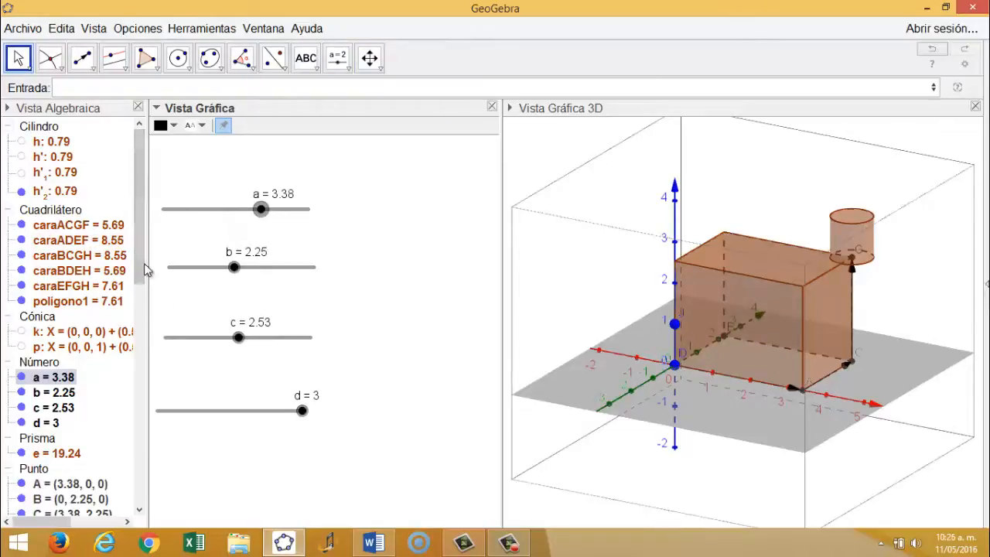
# Step: Hide the vectors u, v and w of the prism's edges
pyautogui.moveTo(143, 269); pyautogui.dragTo(150, 491)
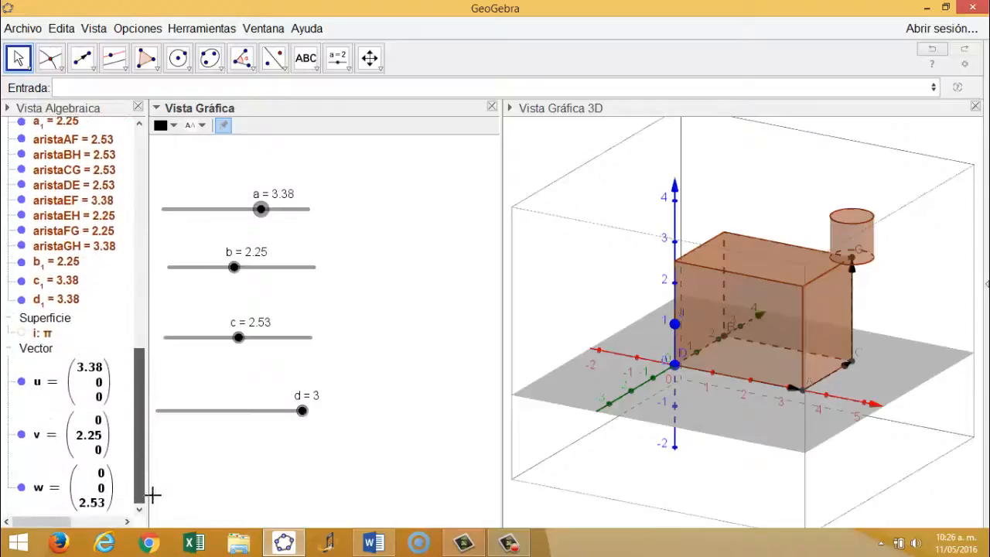
pyautogui.click(21, 381)
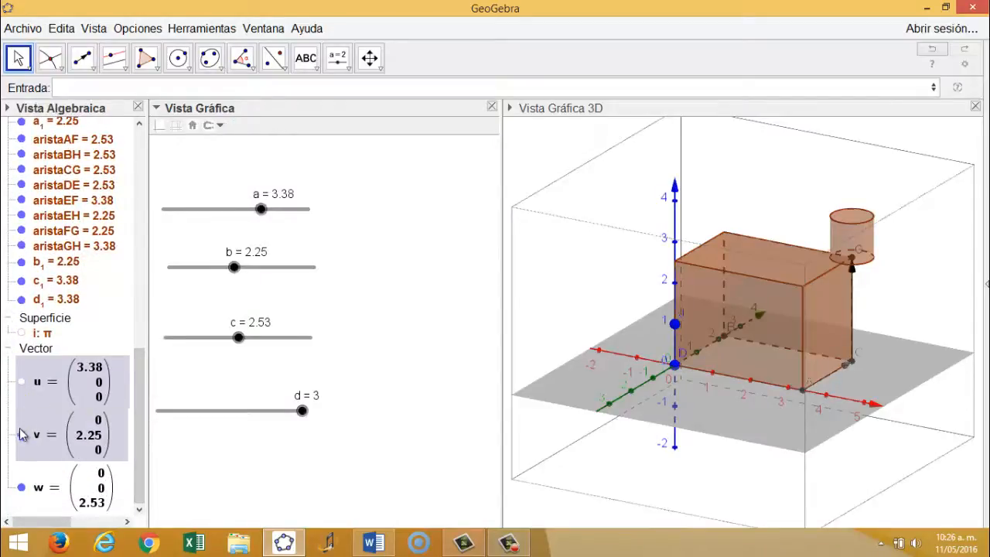
pyautogui.click(21, 434)
pyautogui.click(20, 486)
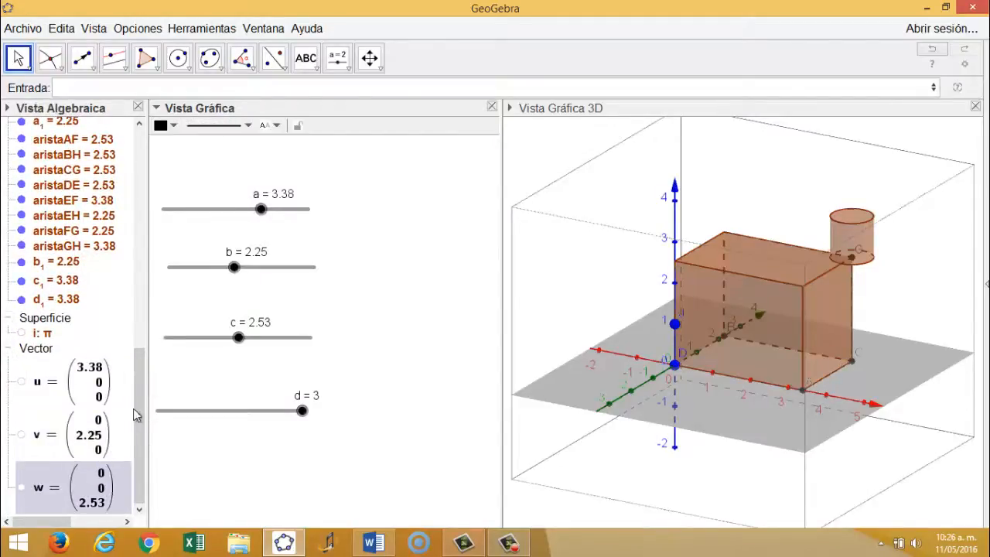
# Step: Hide all the construction's points, A to H and J, as a single selection
pyautogui.scroll(2, 149, 396)
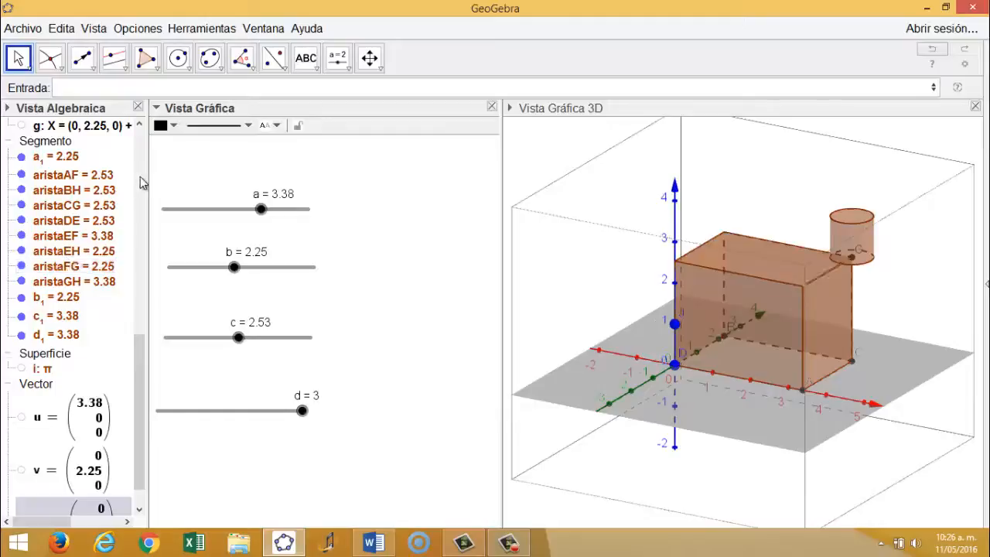
pyautogui.moveTo(138, 344); pyautogui.dragTo(141, 238)
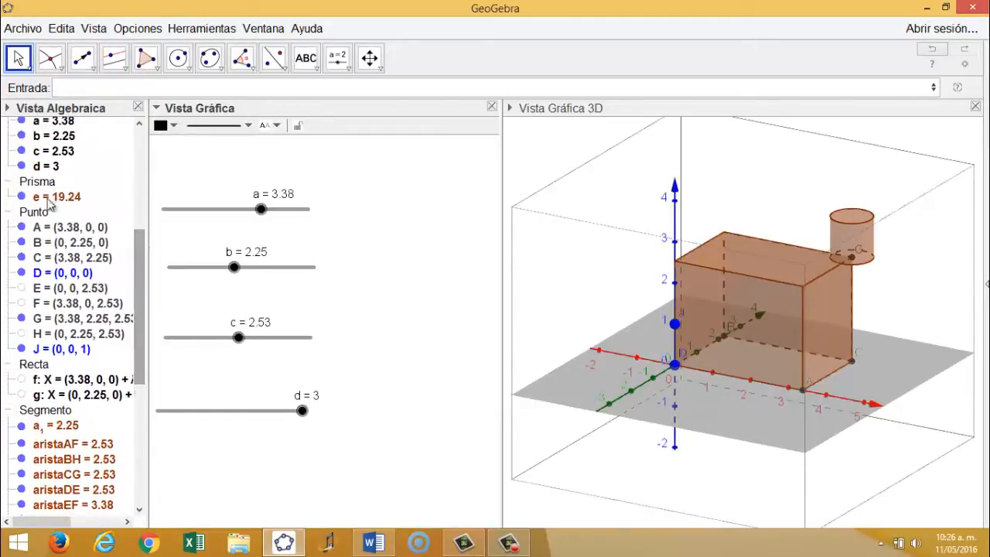
pyautogui.rightClick(26, 213)
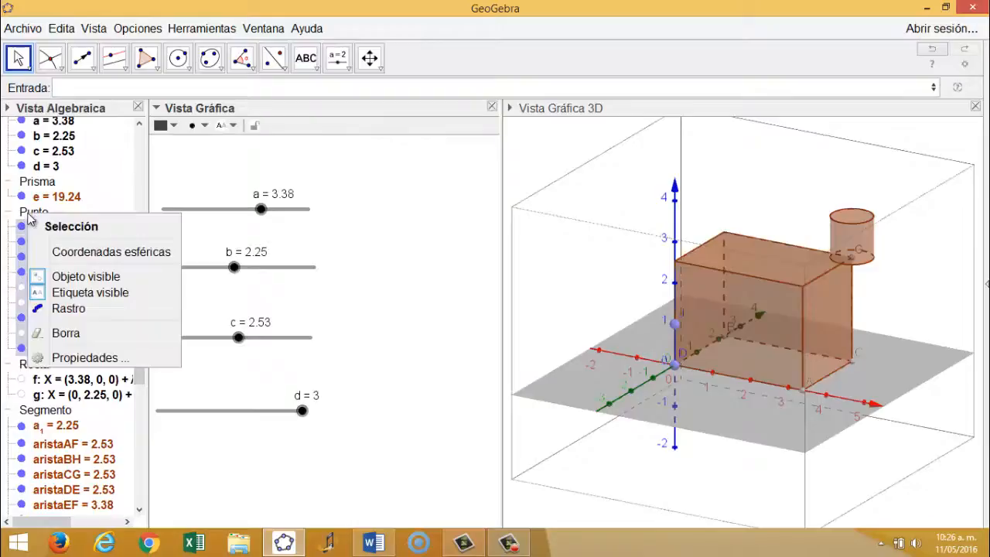
pyautogui.click(81, 357)
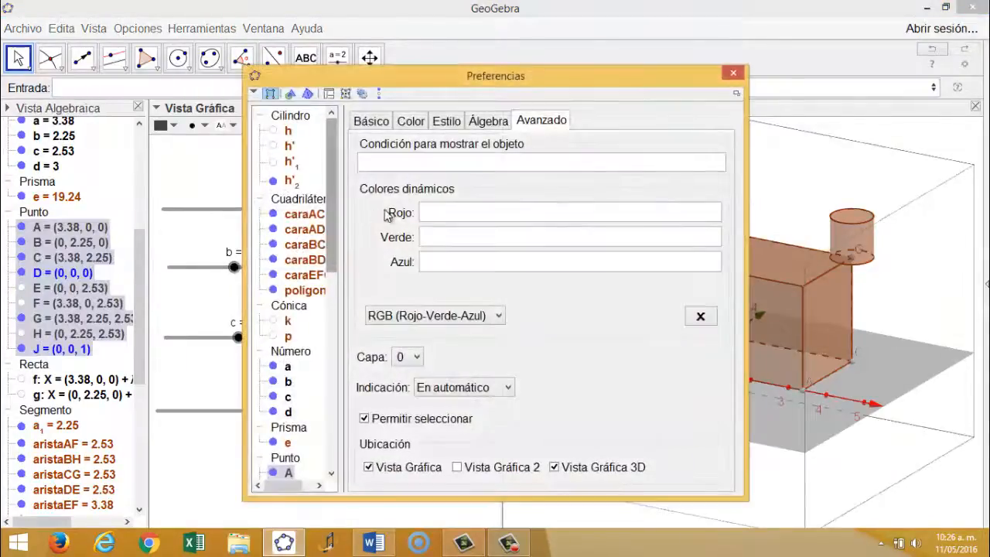
pyautogui.click(375, 128)
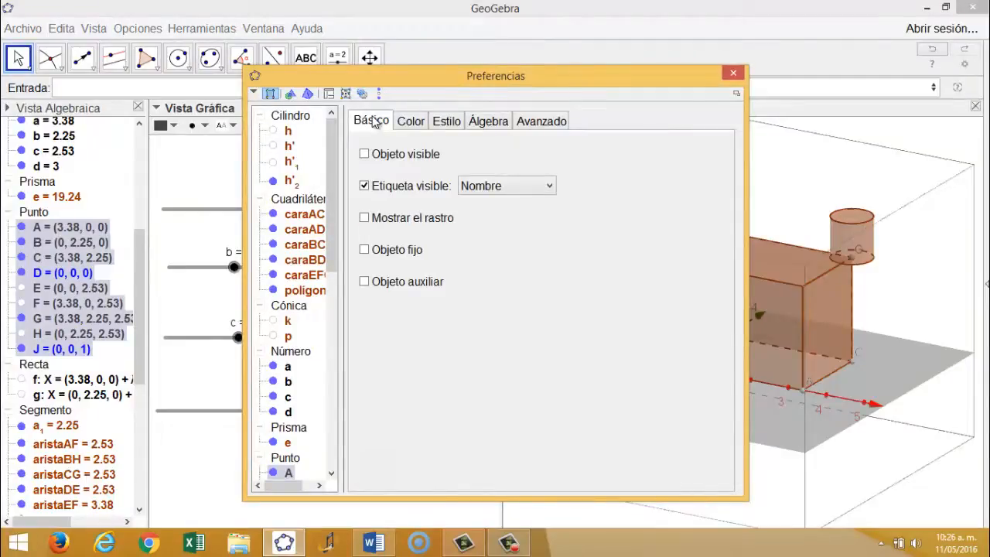
pyautogui.click(733, 73)
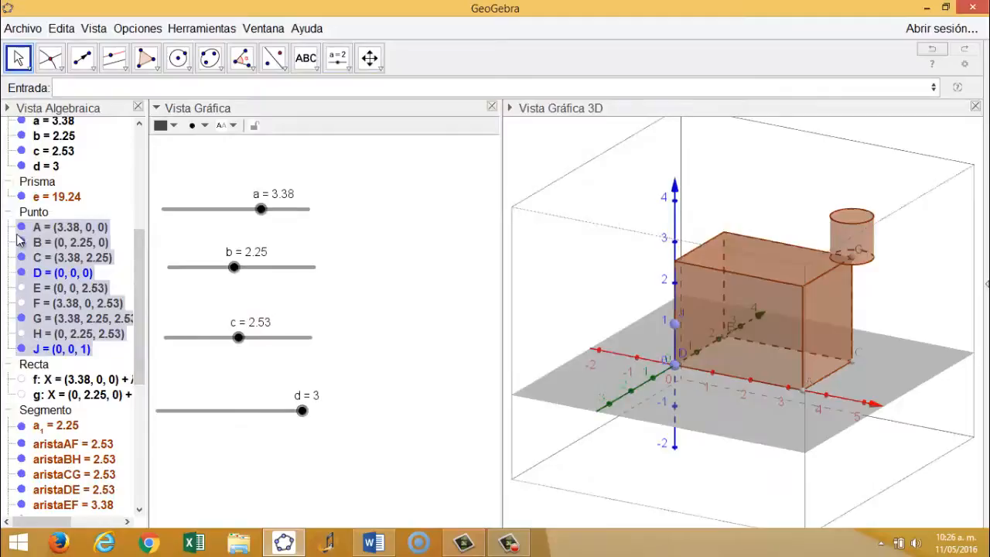
pyautogui.rightClick(24, 218)
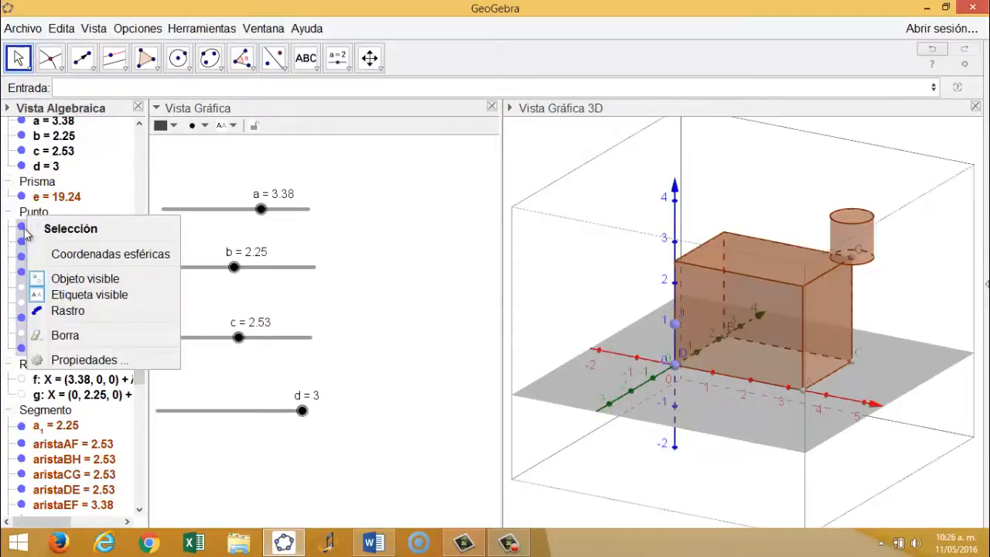
pyautogui.click(68, 280)
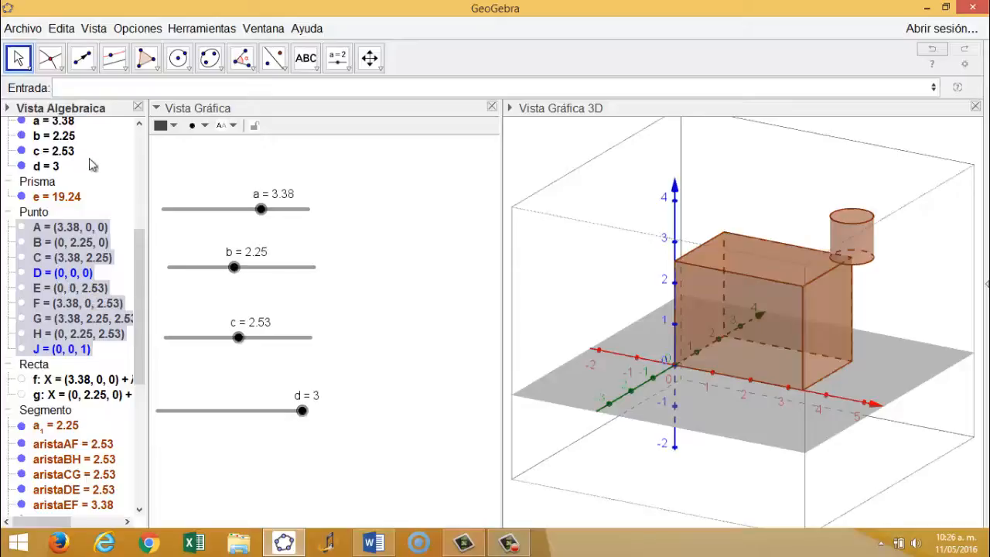
# Step: Close the algebra view and narrow the 2D graphics view to the width of the sliders, enlarging the 3D view
pyautogui.click(138, 105)
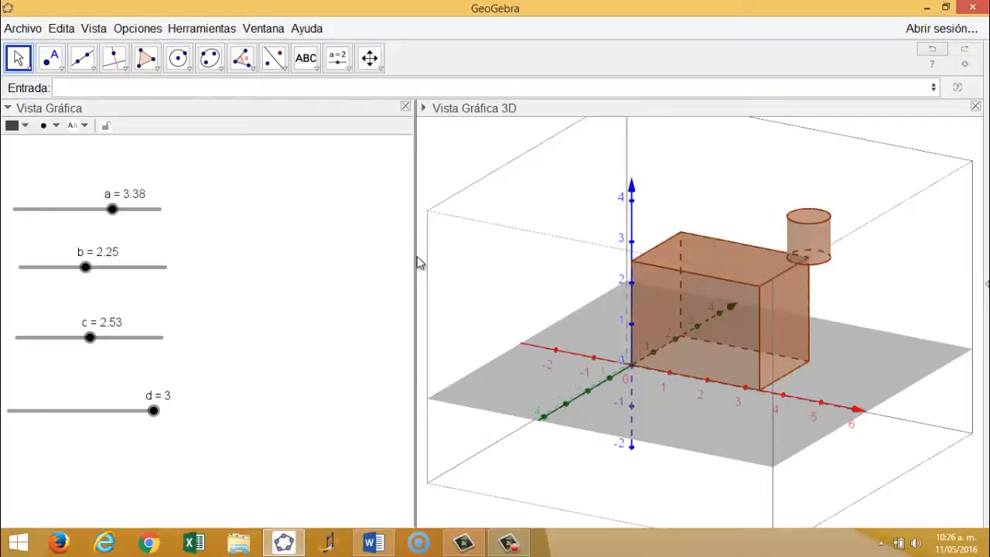
pyautogui.moveTo(411, 256); pyautogui.dragTo(206, 295)
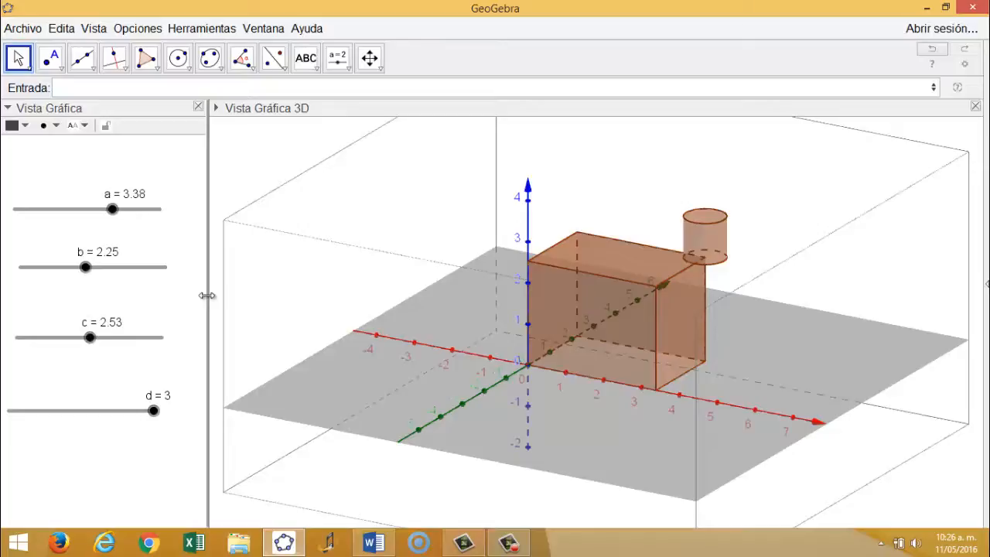
# Step: Set the background colour of the 2D graphics view to light yellow
pyautogui.rightClick(83, 449)
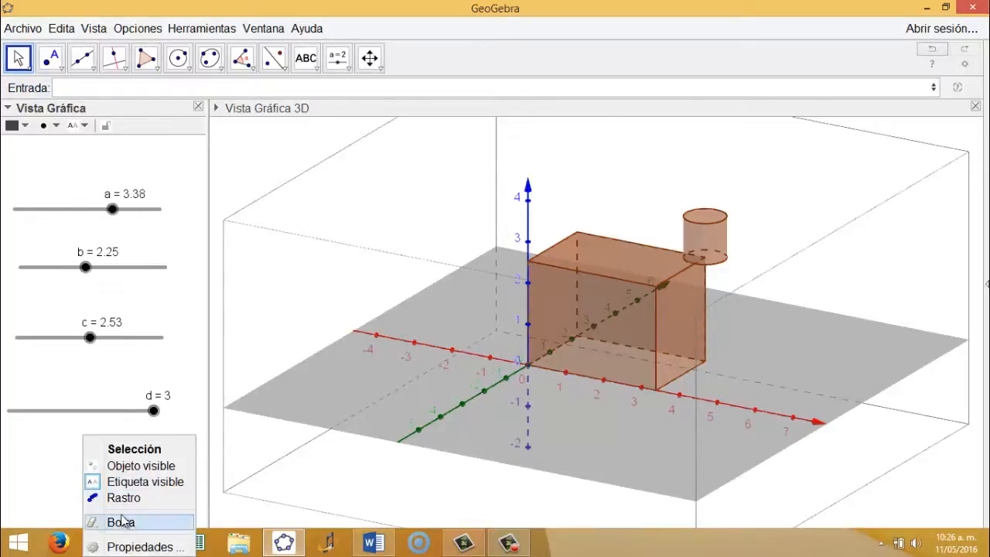
pyautogui.click(61, 443)
pyautogui.rightClick(65, 445)
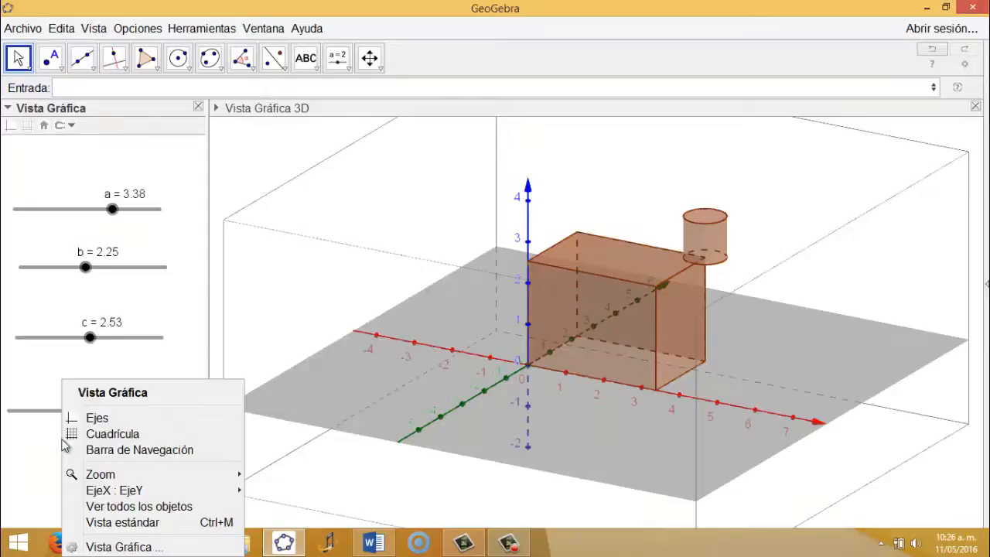
pyautogui.click(93, 546)
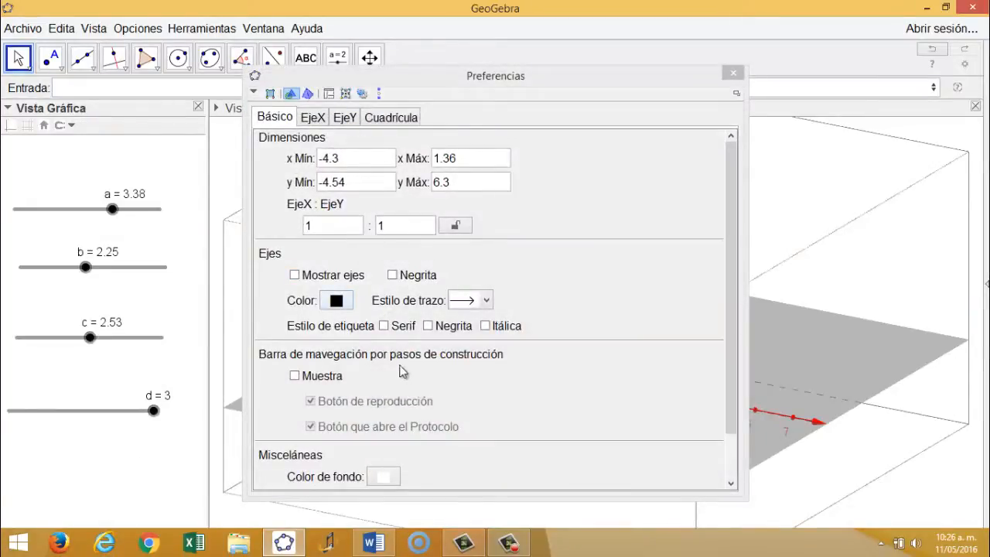
pyautogui.click(379, 475)
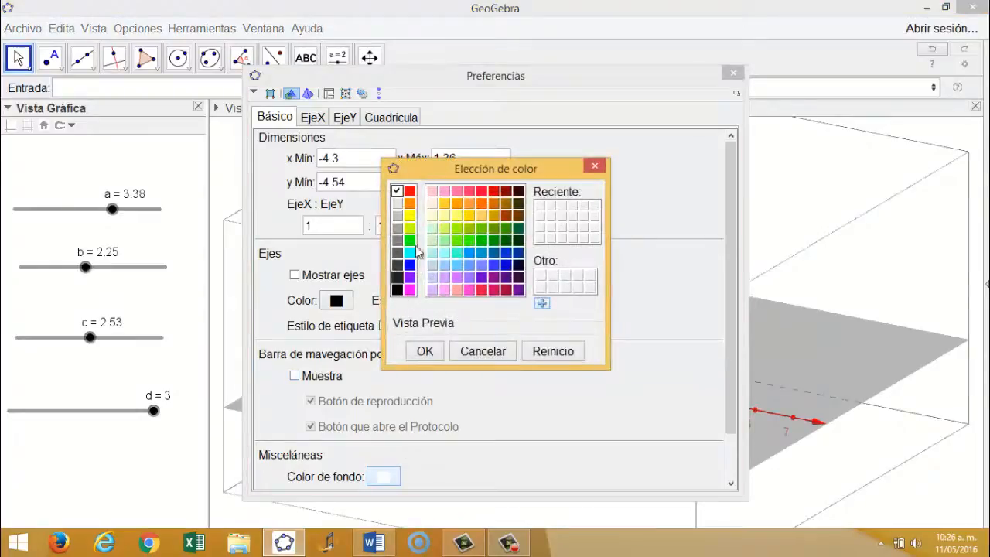
pyautogui.click(444, 215)
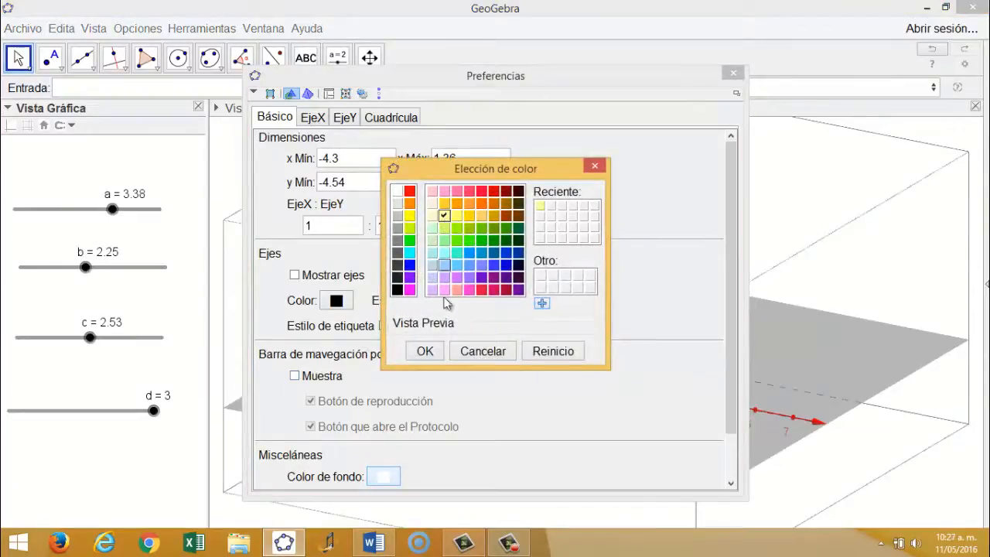
pyautogui.click(428, 351)
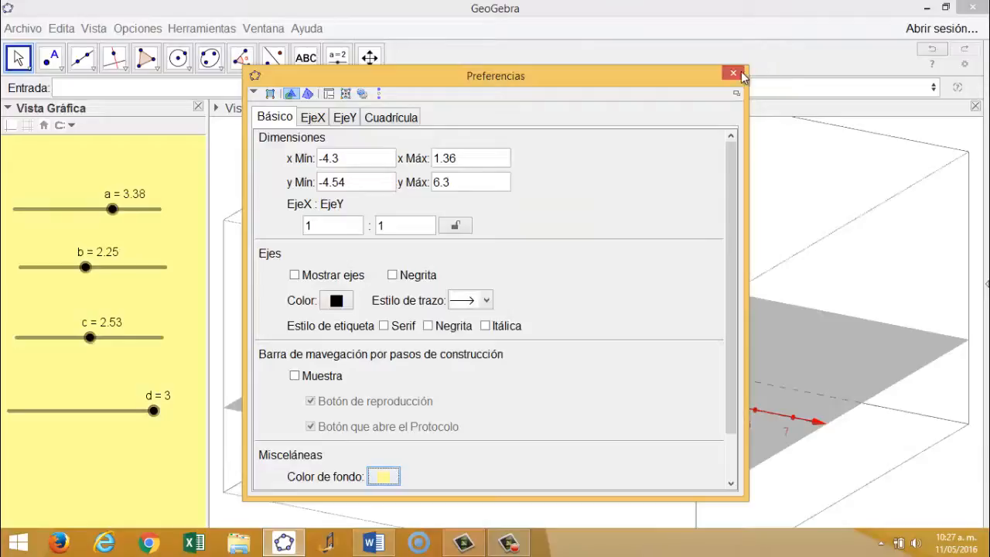
pyautogui.click(735, 74)
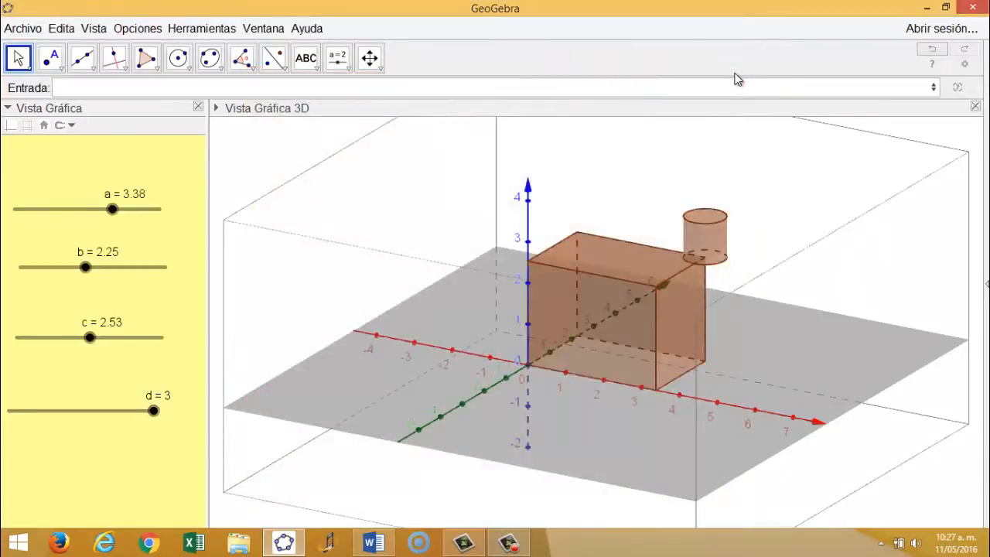
# Step: Show the algebra view again beside the graphics views and go to the beginning of its object list
pyautogui.rightClick(608, 259)
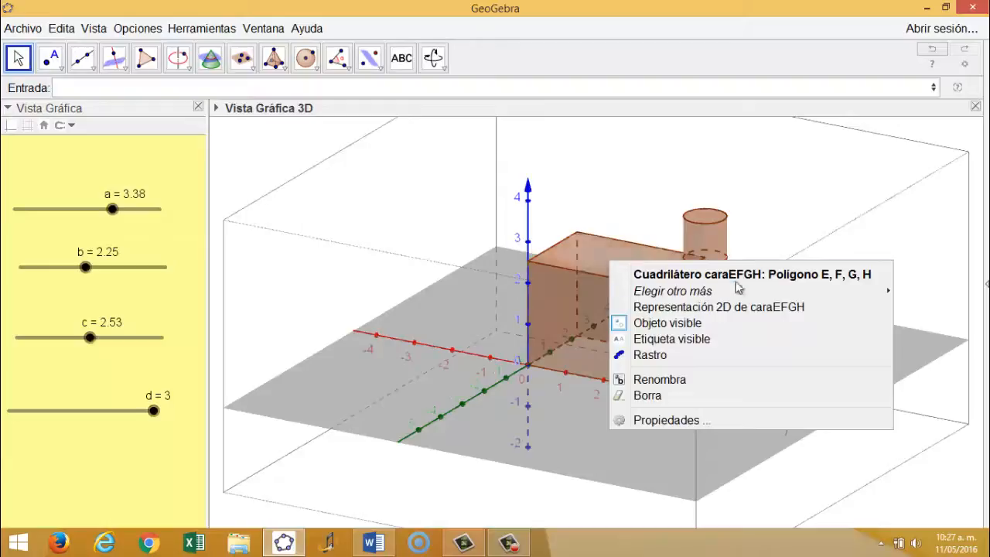
pyautogui.rightClick(559, 277)
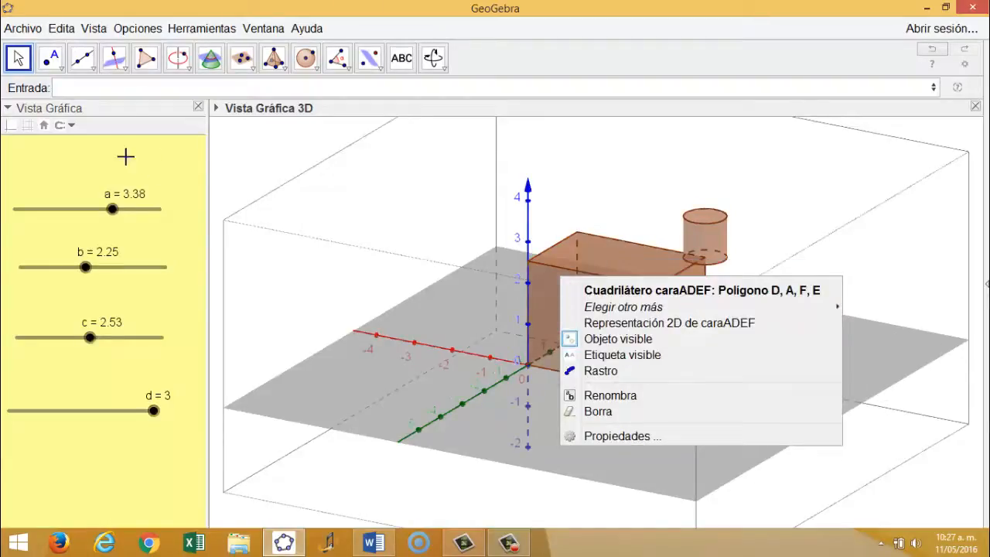
pyautogui.click(94, 29)
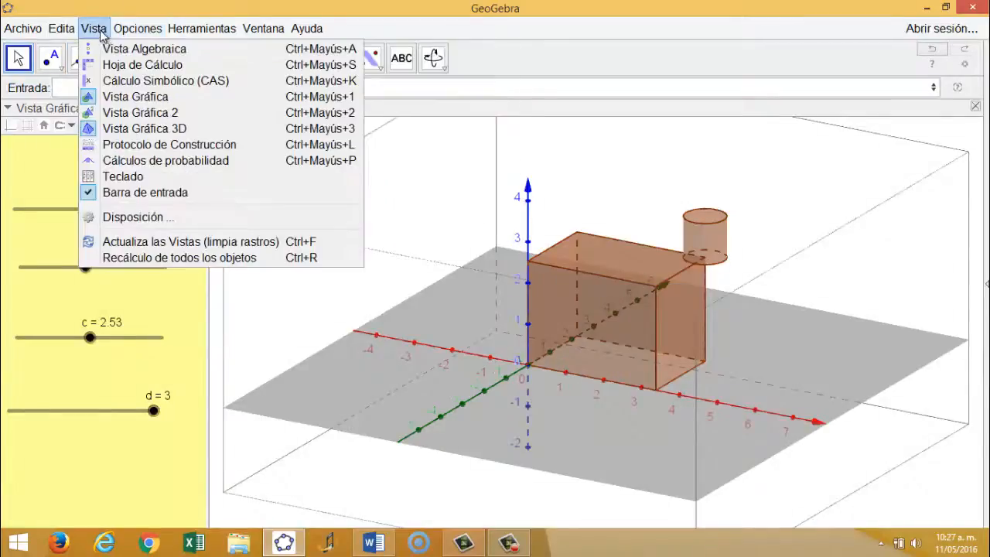
pyautogui.click(123, 48)
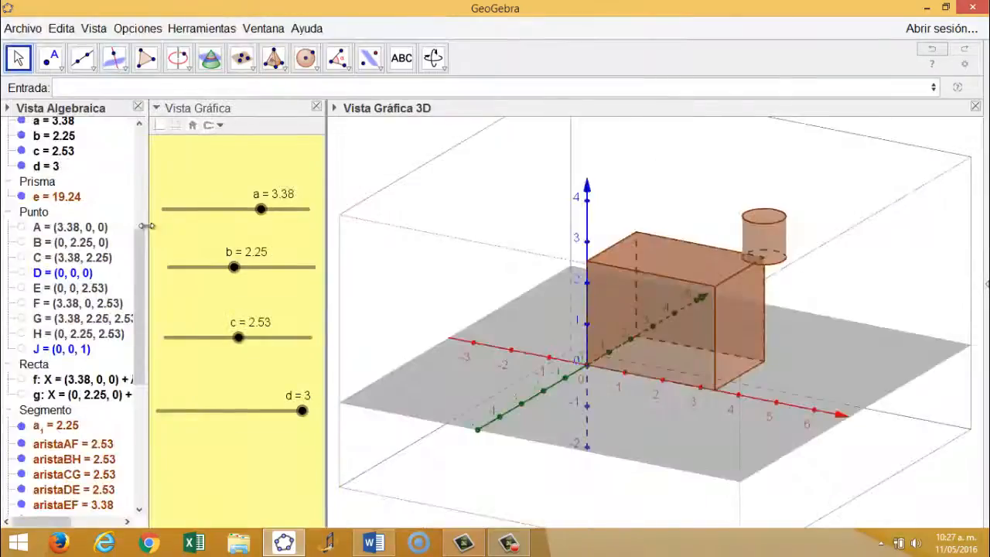
pyautogui.scroll(6, 140, 236)
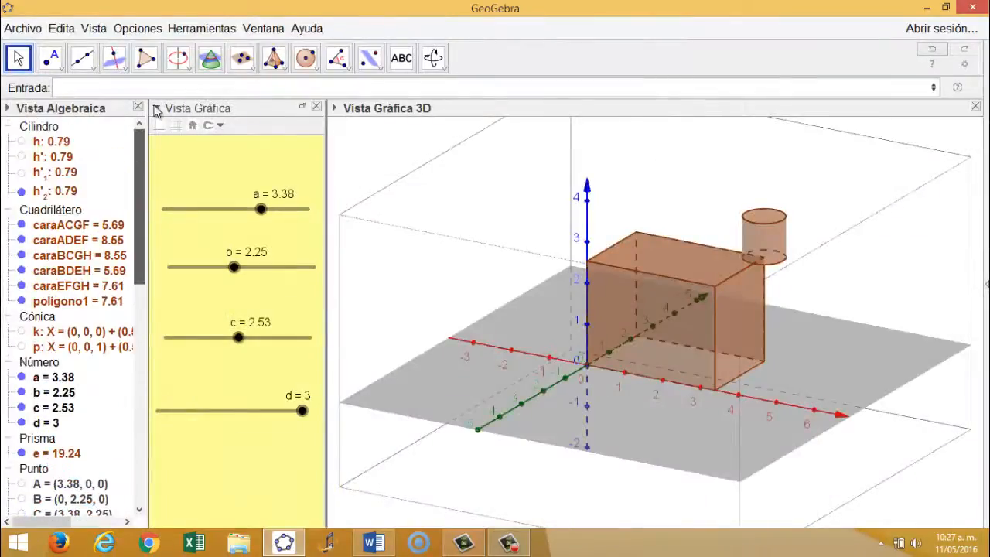
pyautogui.rightClick(44, 147)
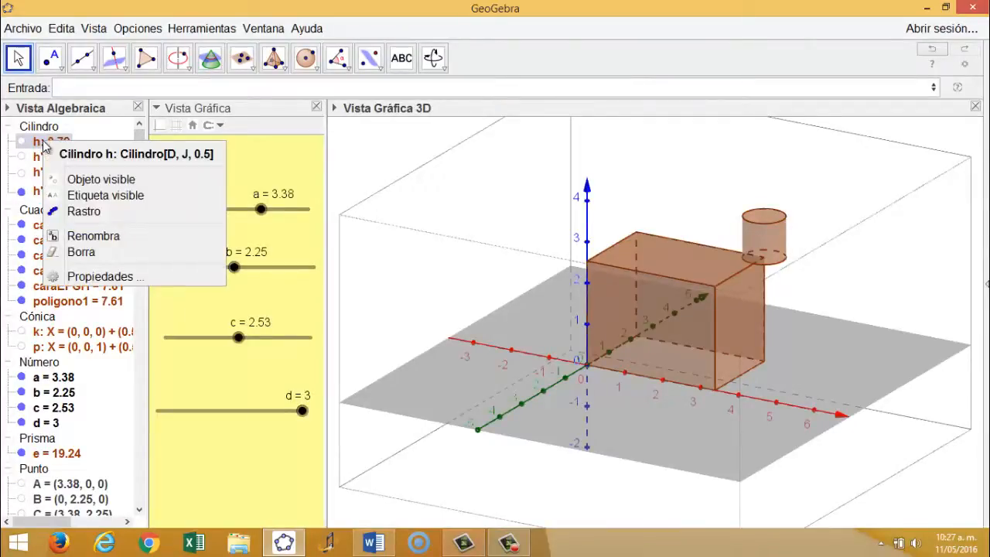
pyautogui.click(141, 137)
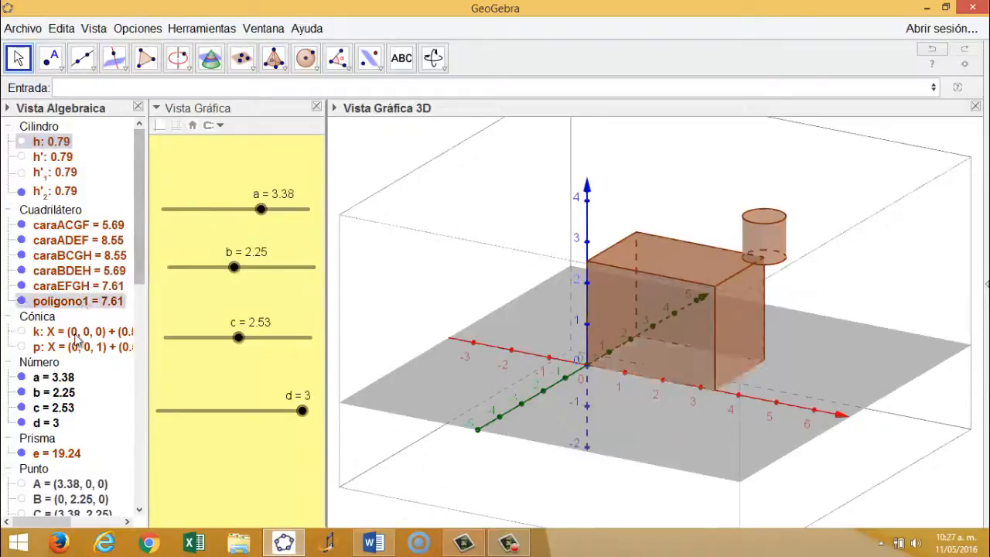
# Step: Change the colour of prism e to golden yellow and lower its opacity to about 20
pyautogui.rightClick(36, 454)
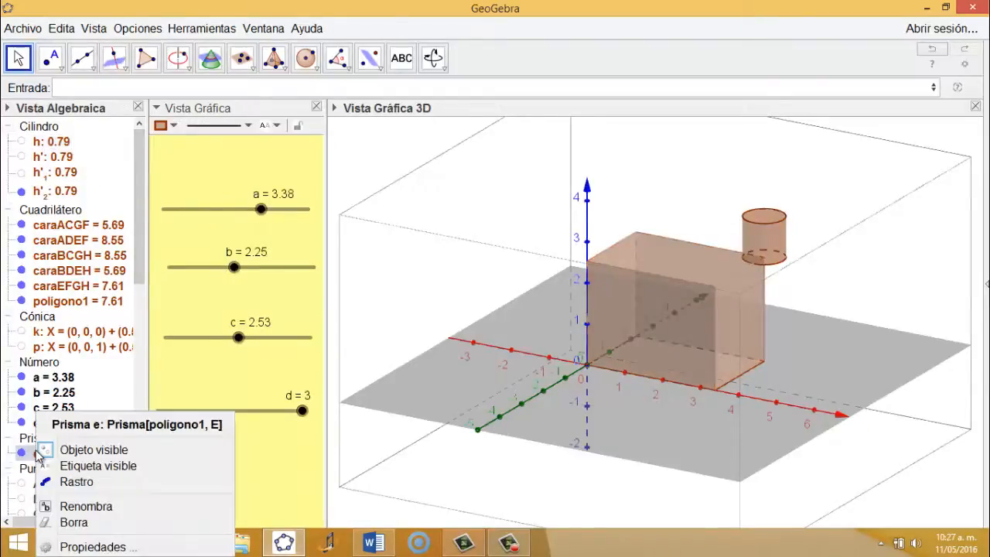
pyautogui.click(96, 545)
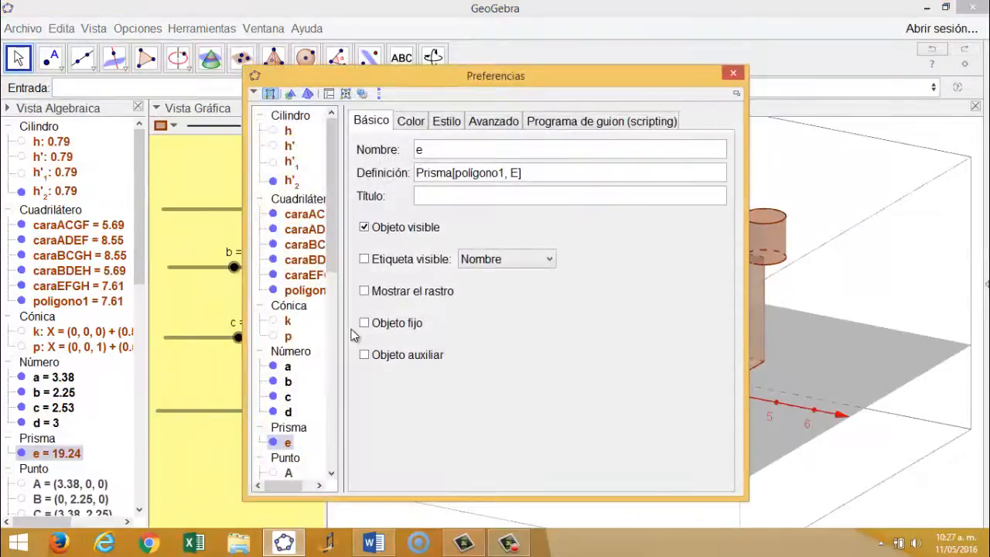
pyautogui.click(421, 124)
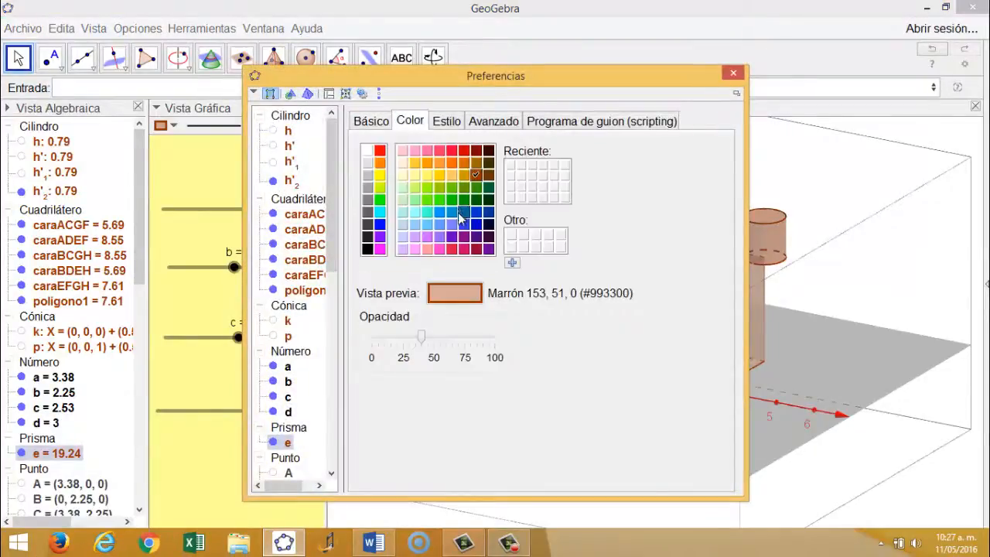
pyautogui.click(415, 173)
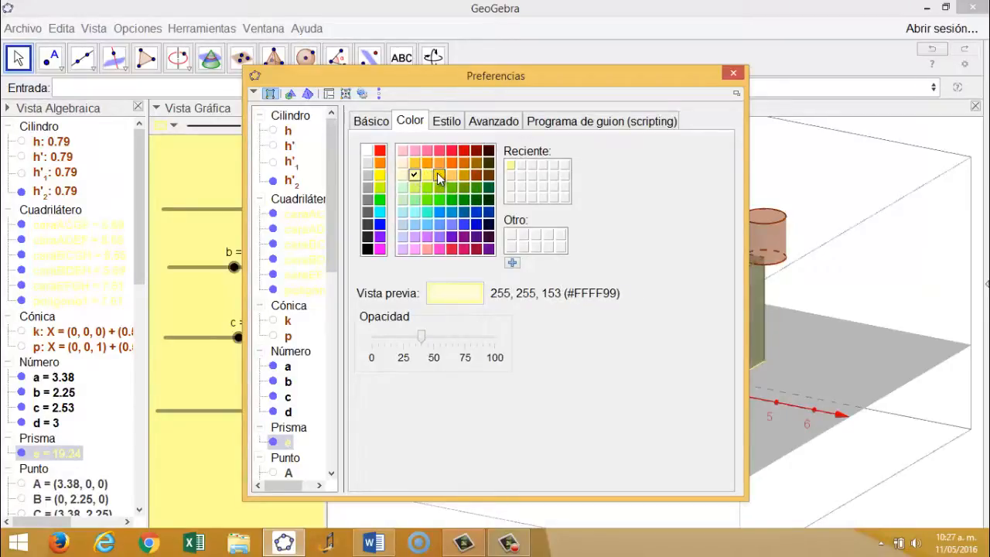
pyautogui.click(437, 174)
pyautogui.moveTo(421, 337); pyautogui.dragTo(397, 339)
pyautogui.click(734, 74)
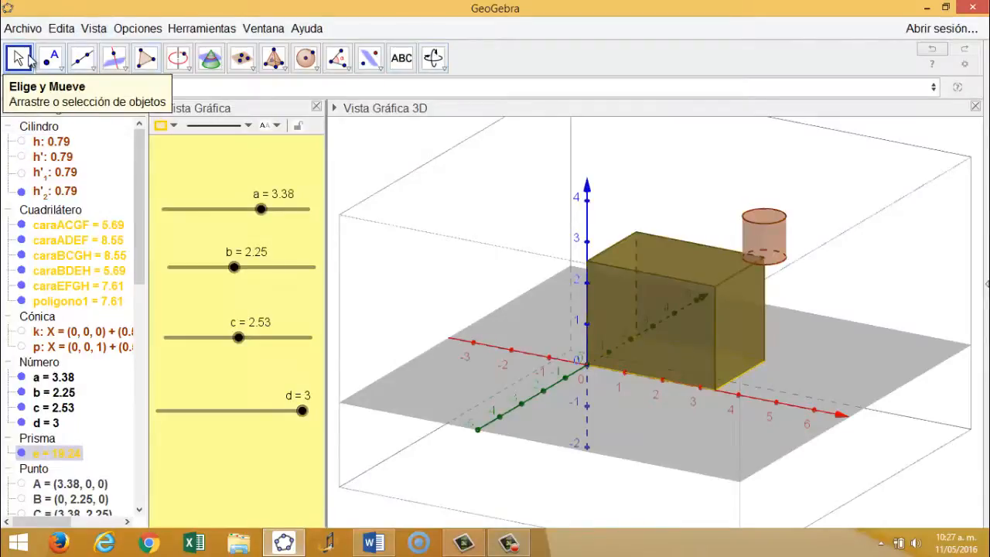
pyautogui.click(552, 207)
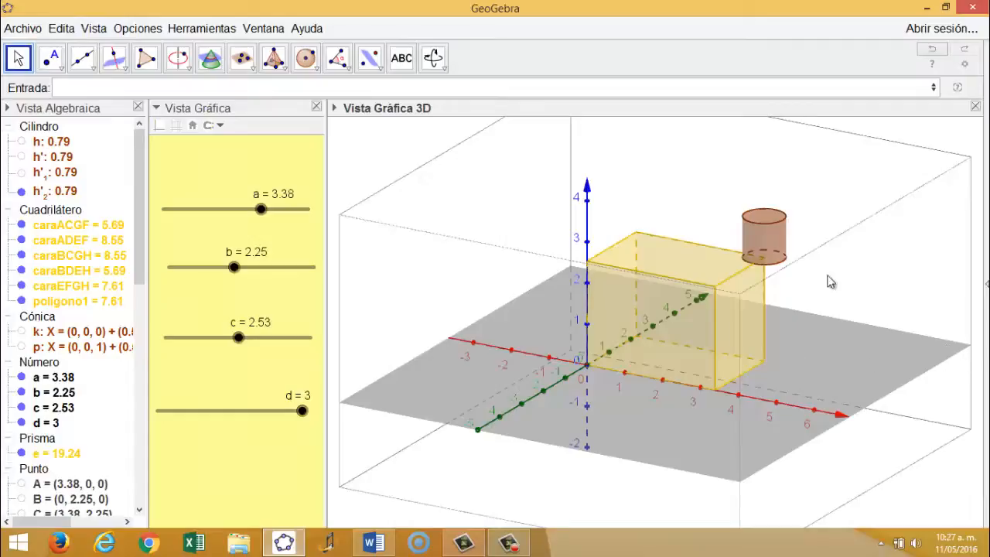
# Step: Close the algebra view and narrow the 2D graphics view slightly to give the 3D view more room
pyautogui.rightClick(778, 248)
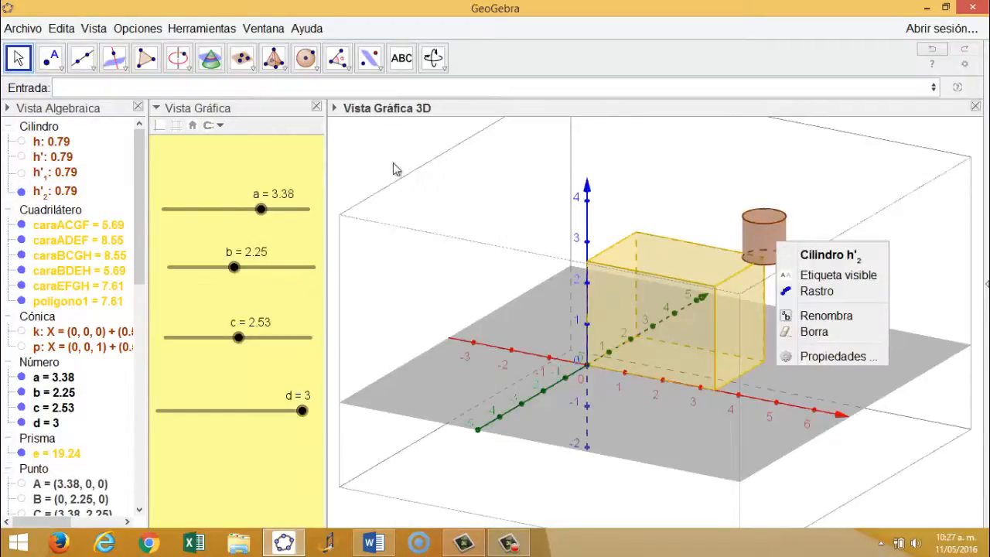
pyautogui.click(138, 107)
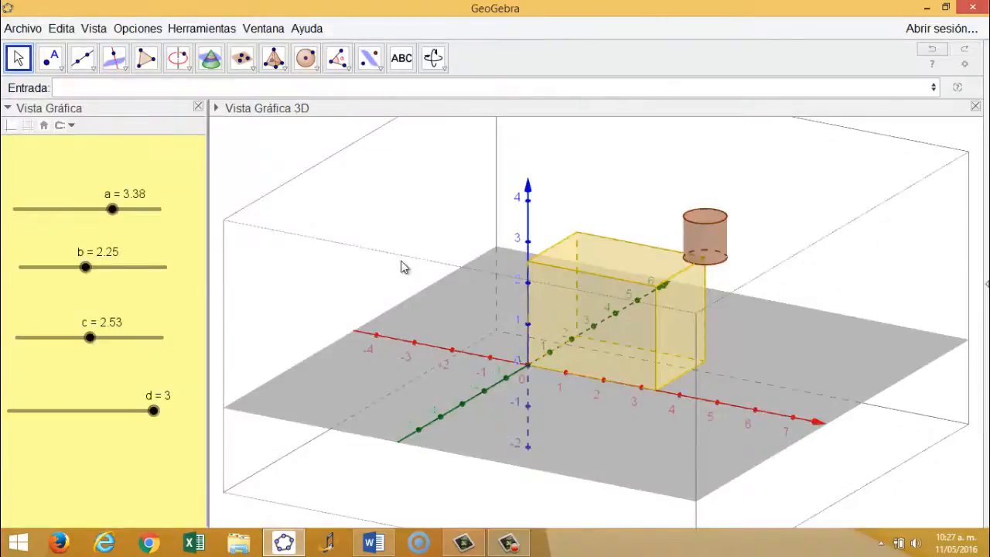
pyautogui.moveTo(209, 255); pyautogui.dragTo(204, 254)
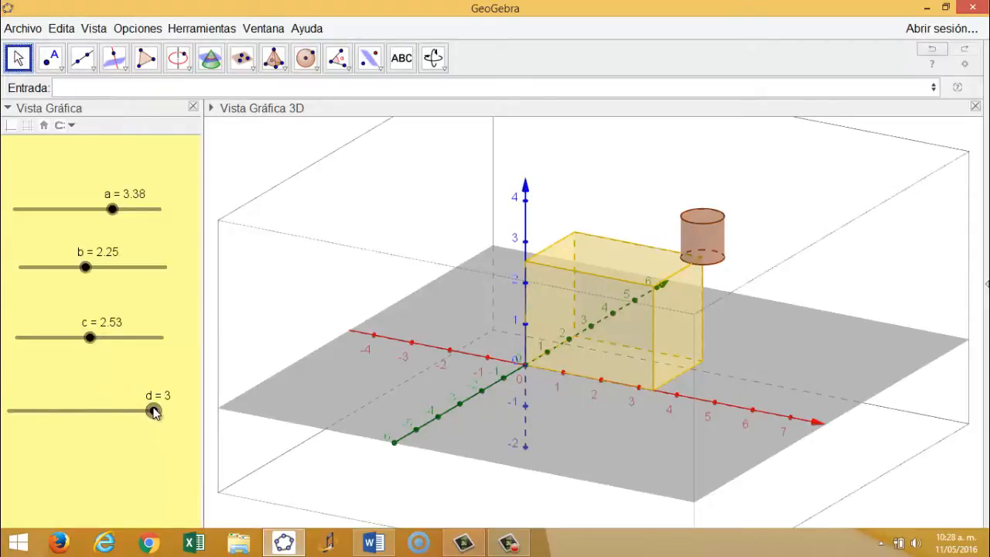
# Step: Set slider d to 0 and resize the prism with sliders c = 2.9, b = 2.73 and a = 4.85
pyautogui.moveTo(153, 412); pyautogui.dragTo(6, 410)
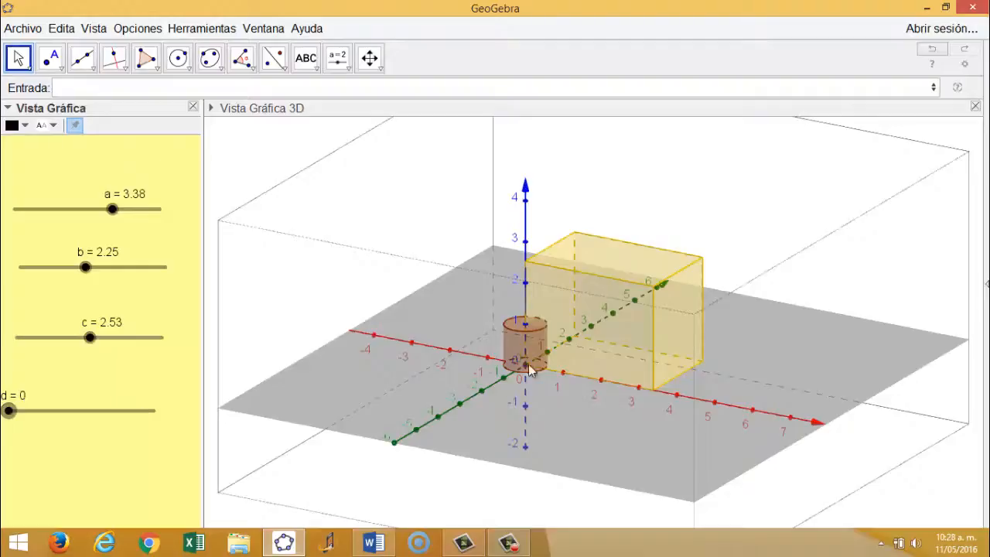
pyautogui.moveTo(88, 345)
pyautogui.mouseDown()
pyautogui.moveTo(121, 345)
pyautogui.moveTo(101, 341)
pyautogui.mouseUp()
pyautogui.moveTo(85, 278)
pyautogui.mouseDown()
pyautogui.moveTo(116, 279)
pyautogui.moveTo(99, 277)
pyautogui.mouseUp()
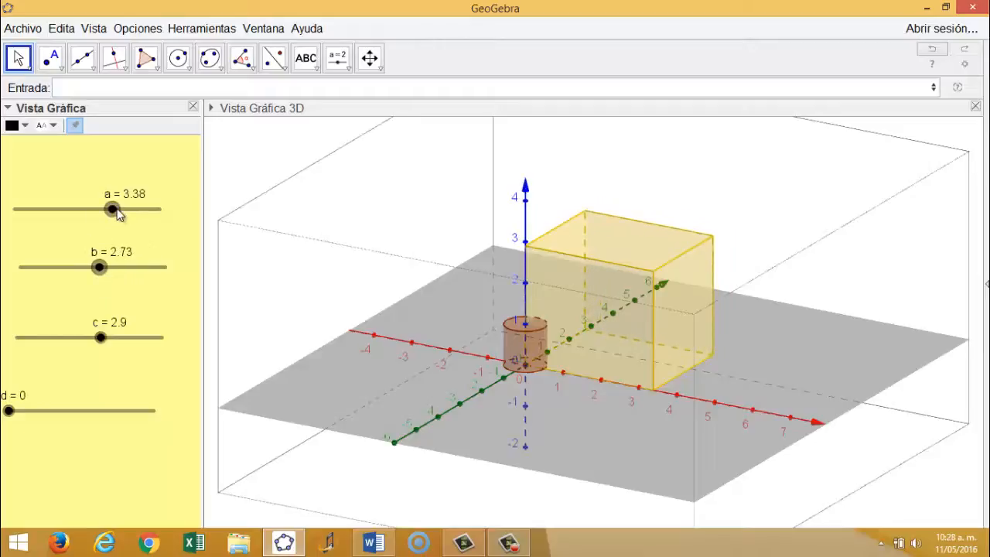
pyautogui.moveTo(112, 210); pyautogui.dragTo(155, 218)
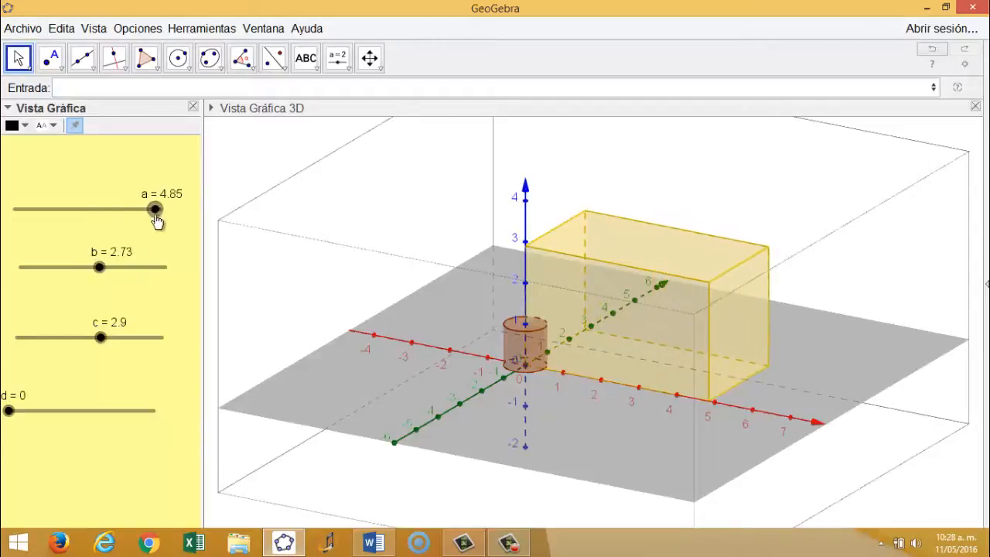
# Step: Start the animation of slider d so the cylinder travels along the prism's edges
pyautogui.rightClick(50, 410)
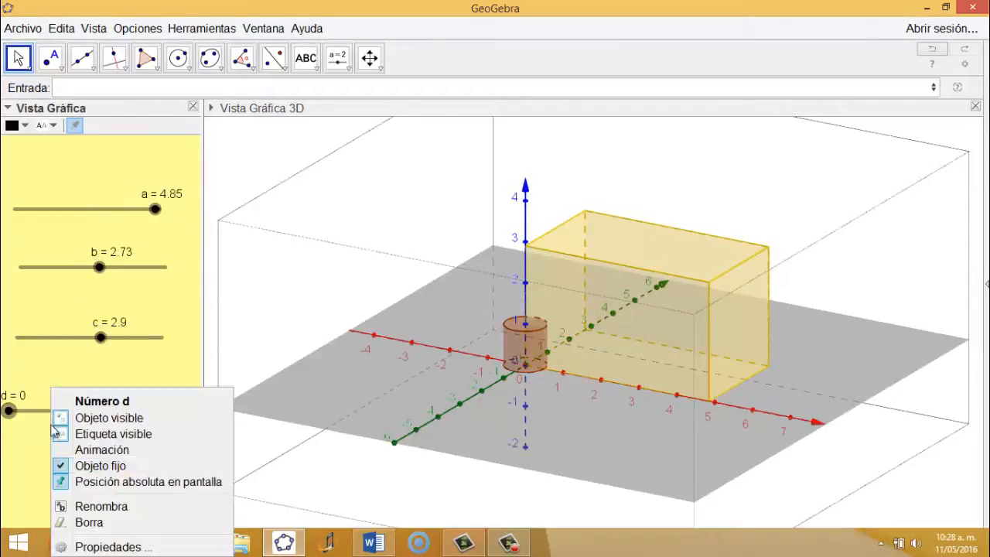
pyautogui.click(90, 456)
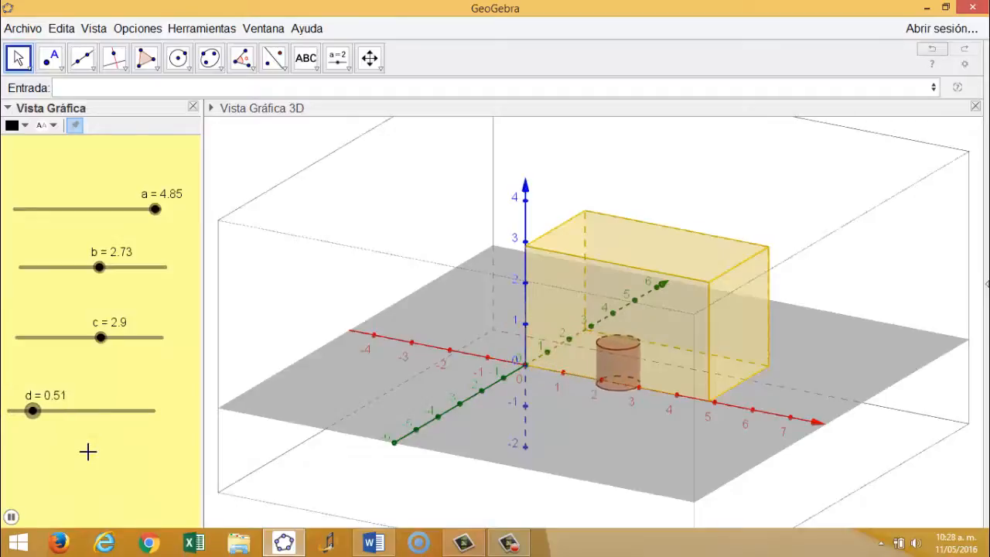